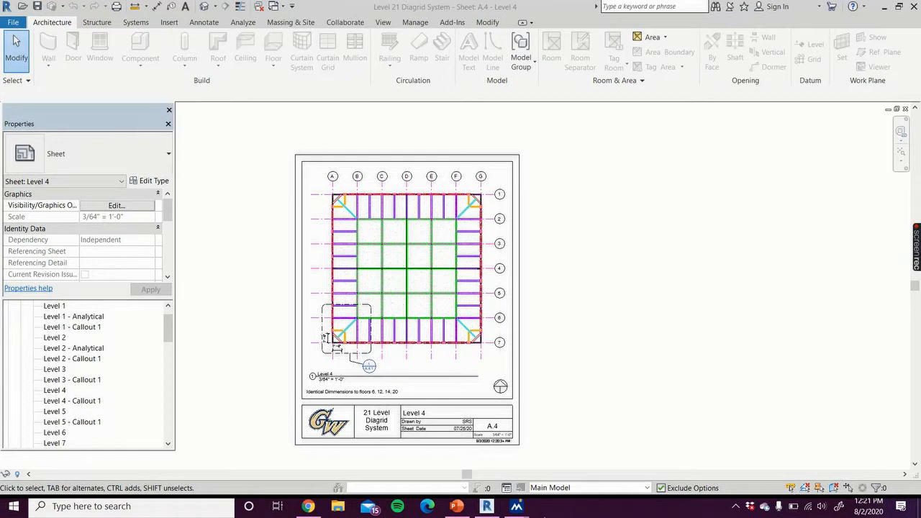
- Open the Level 1 structural plan to examine the base floor framing
scroll(100, 380, "up", 1)
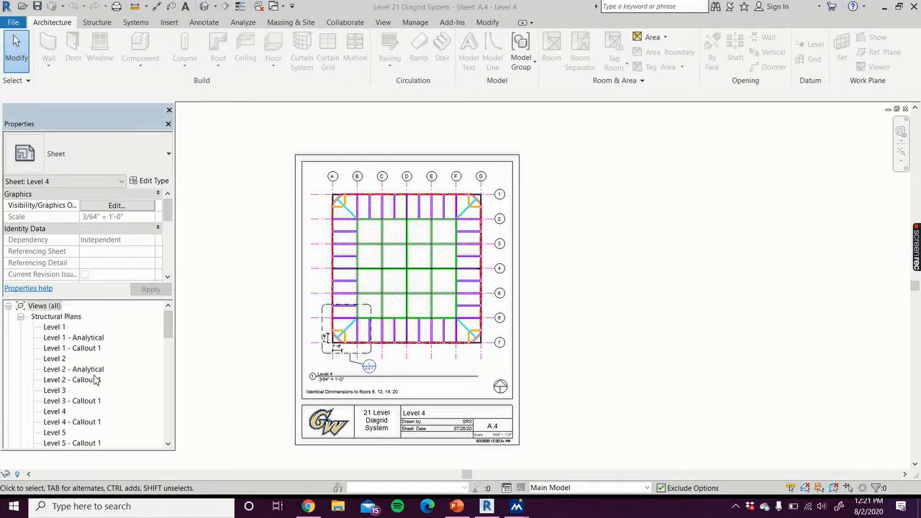
double_click(59, 327)
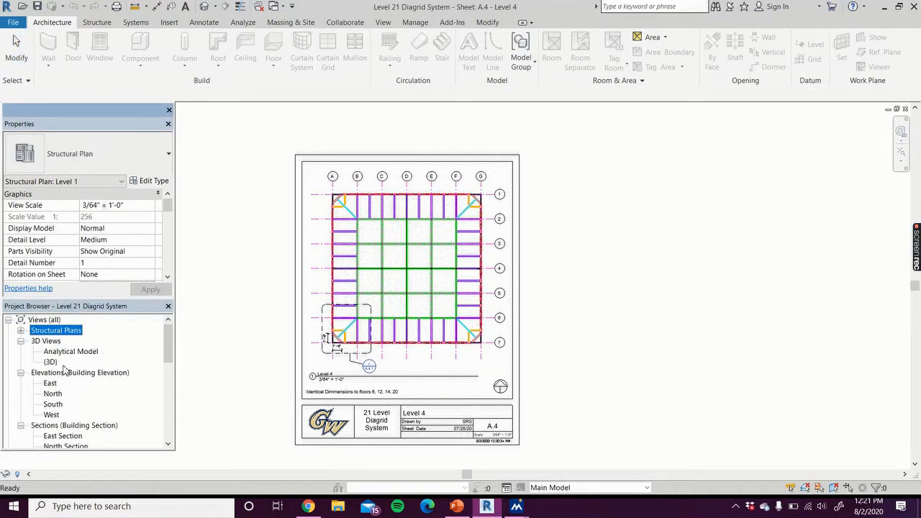
left_click(21, 330)
double_click(56, 331)
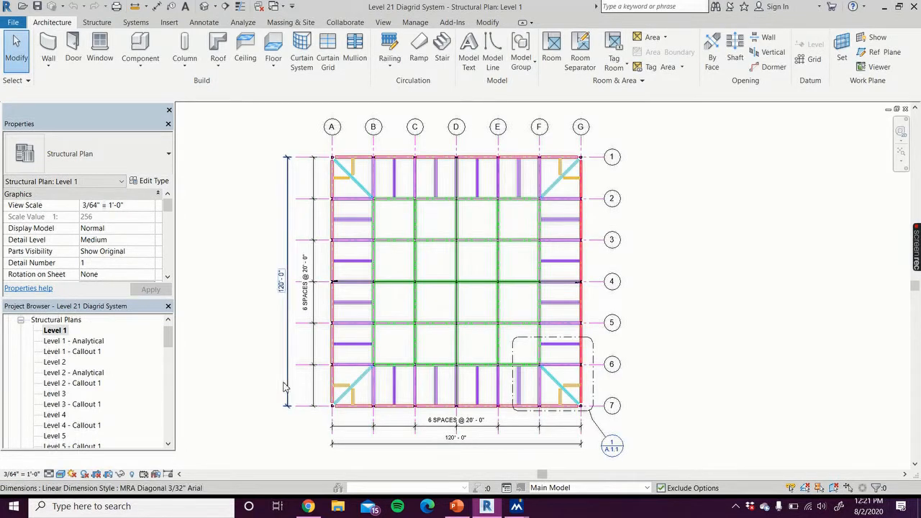
- Examine the corner framing and dimensions in the Level 2 structural plan and its Callout 1 view
double_click(60, 364)
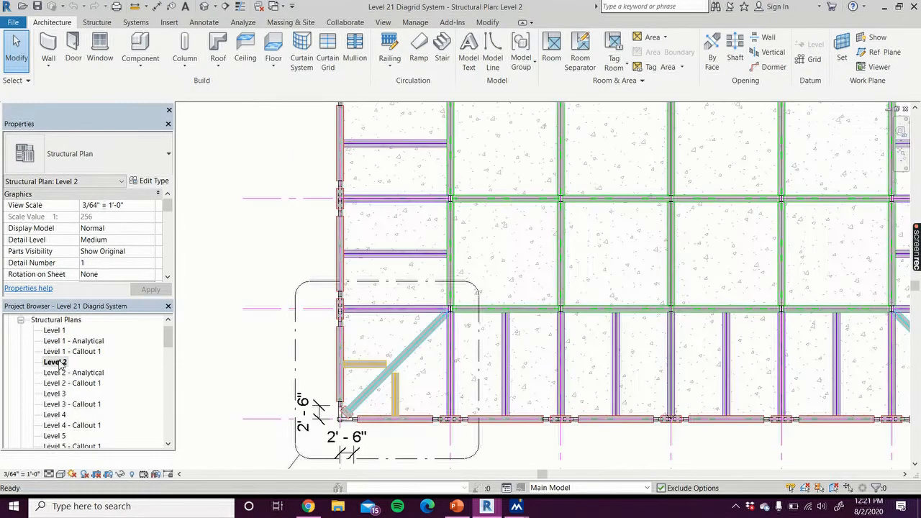
scroll(247, 360, "down", 5)
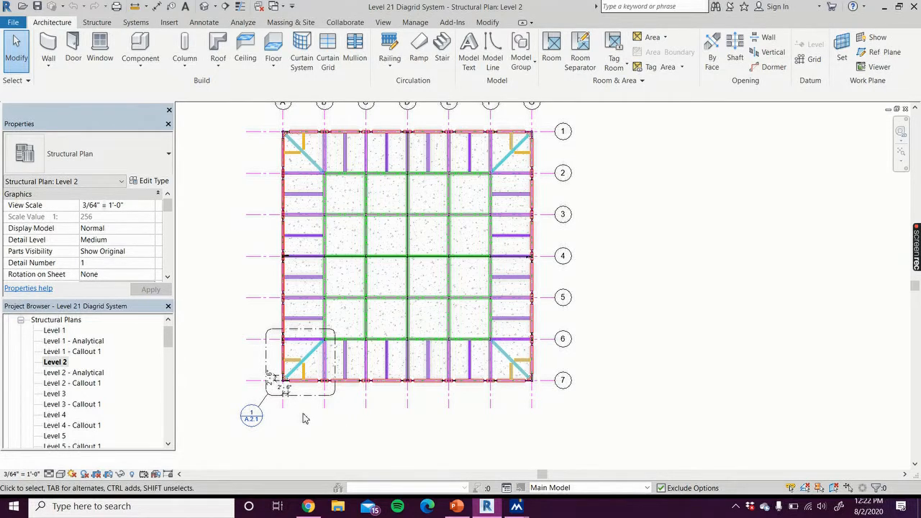
scroll(303, 418, "up", 2)
scroll(297, 373, "up", 4)
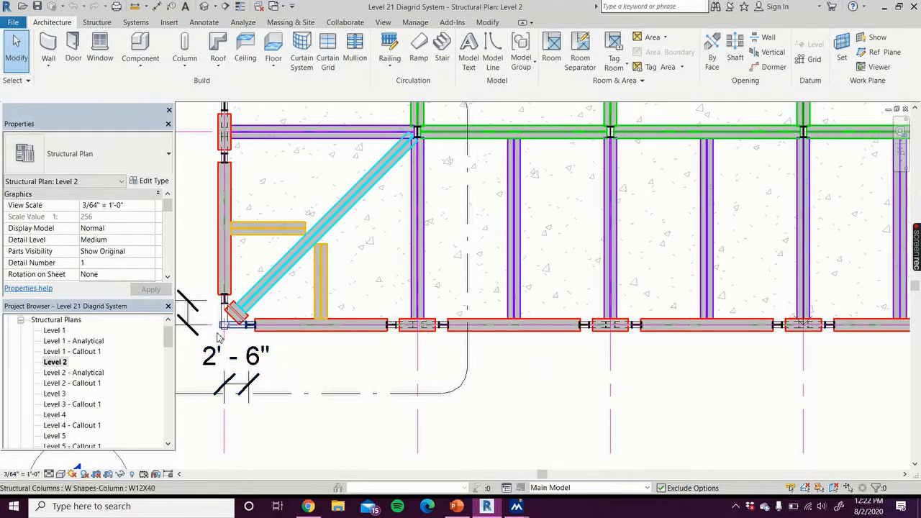
double_click(81, 384)
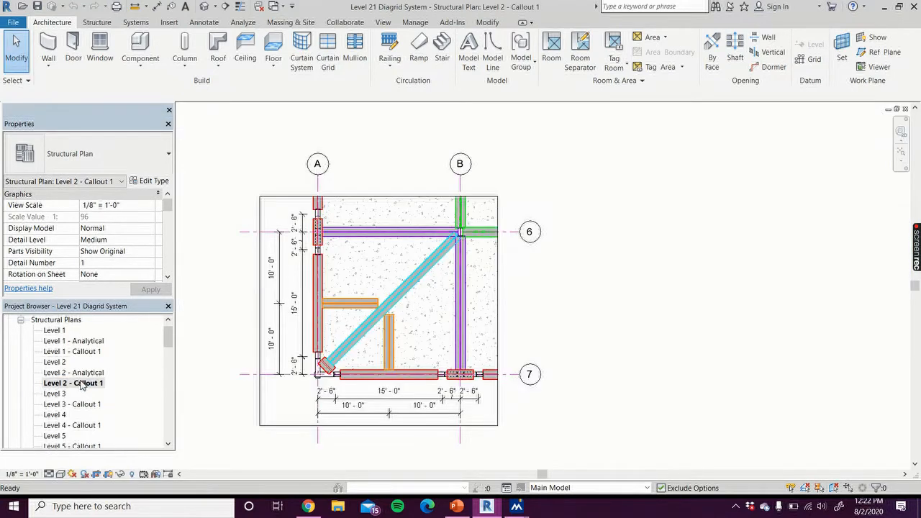
scroll(292, 432, "up", 2)
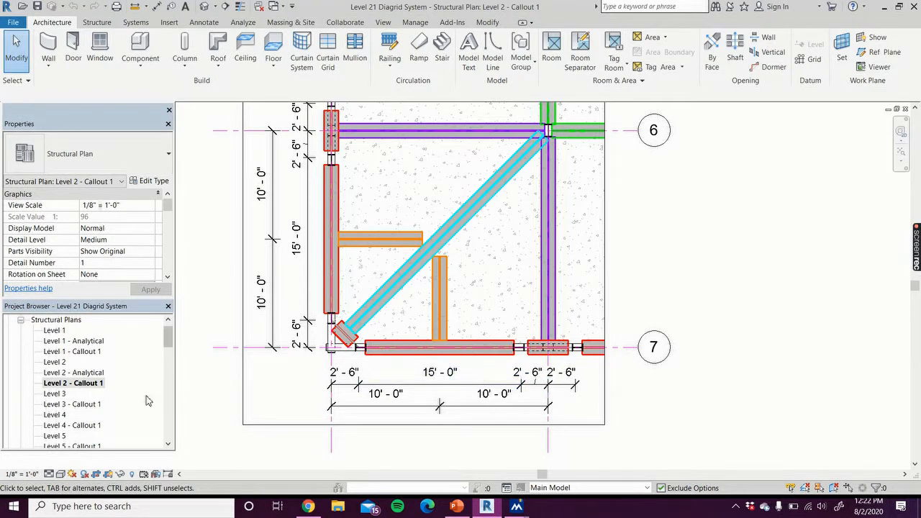
- Examine the corner framing and dimensions in the Level 3 structural plan and its Callout 1 view
double_click(59, 395)
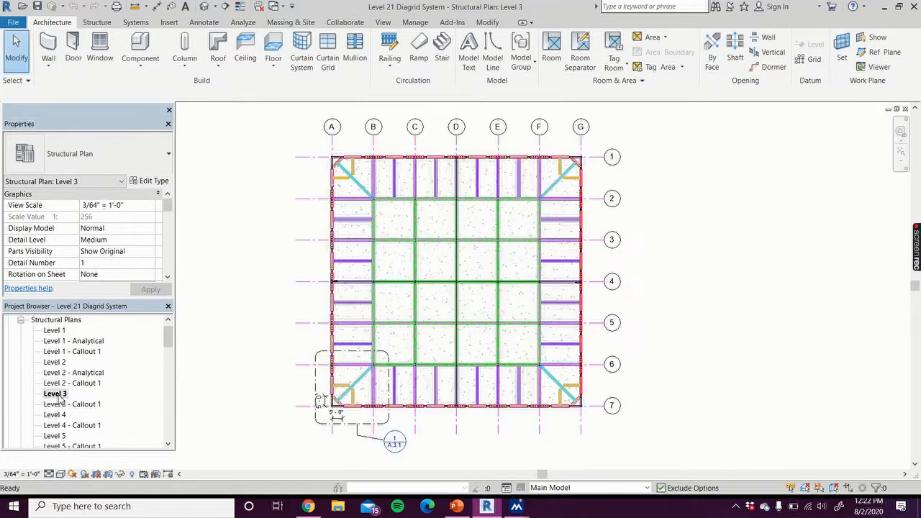
scroll(342, 430, "up", 2)
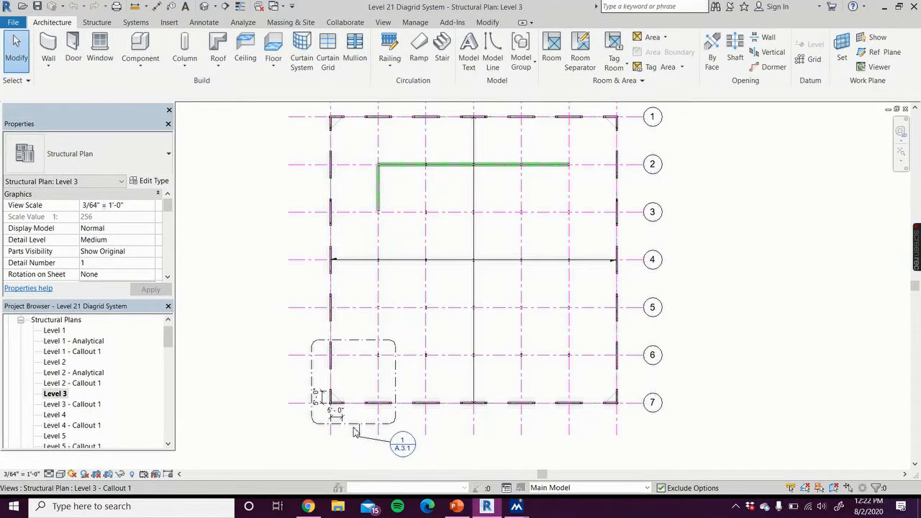
double_click(60, 405)
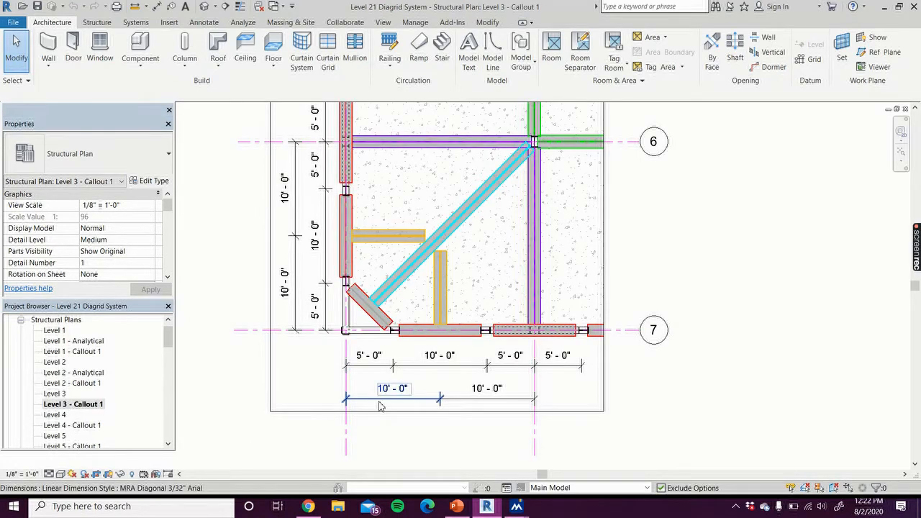
middle_click_drag(309, 382, 303, 401)
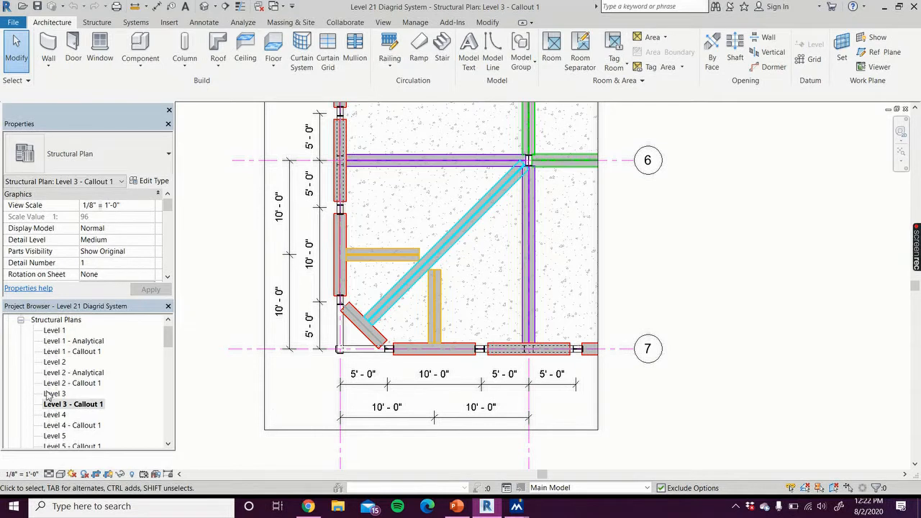
- Examine the corner framing and dimensions in the Level 4 structural plan and its Callout 1 view
double_click(56, 415)
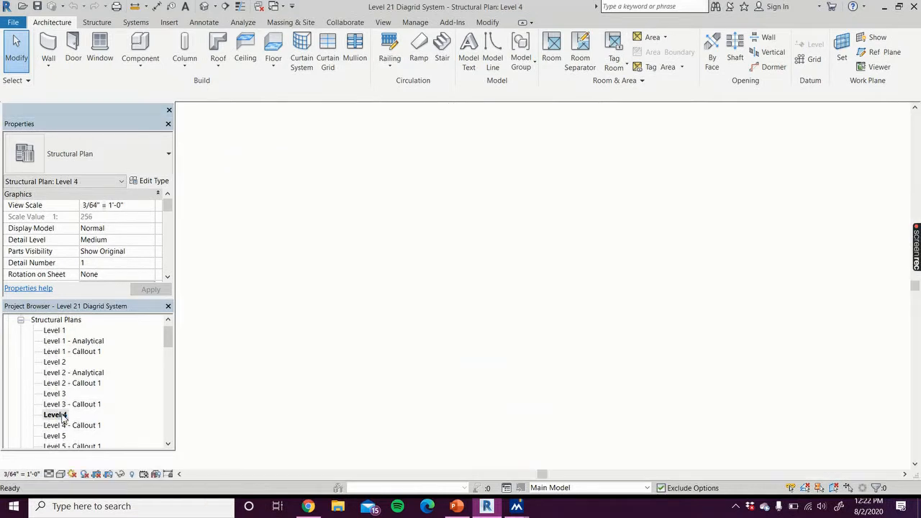
scroll(342, 403, "up", 2)
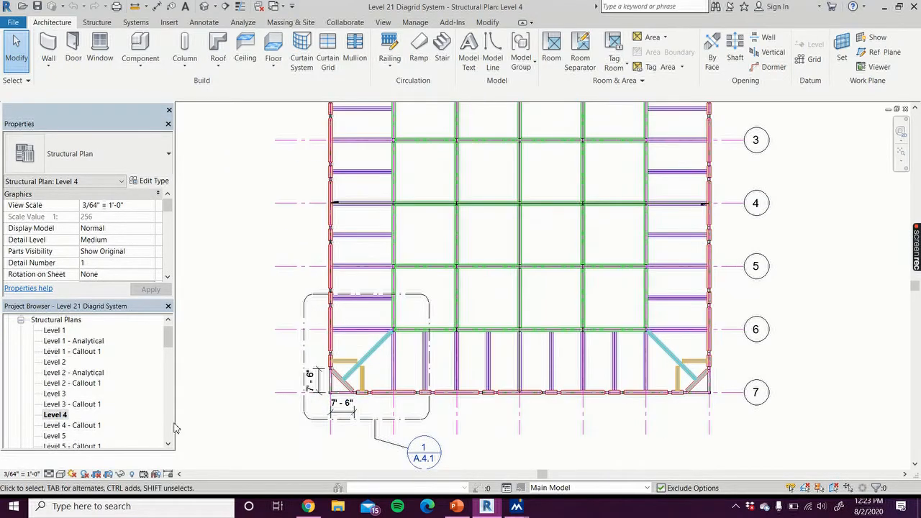
scroll(345, 393, "up", 3)
scroll(345, 392, "up", 1)
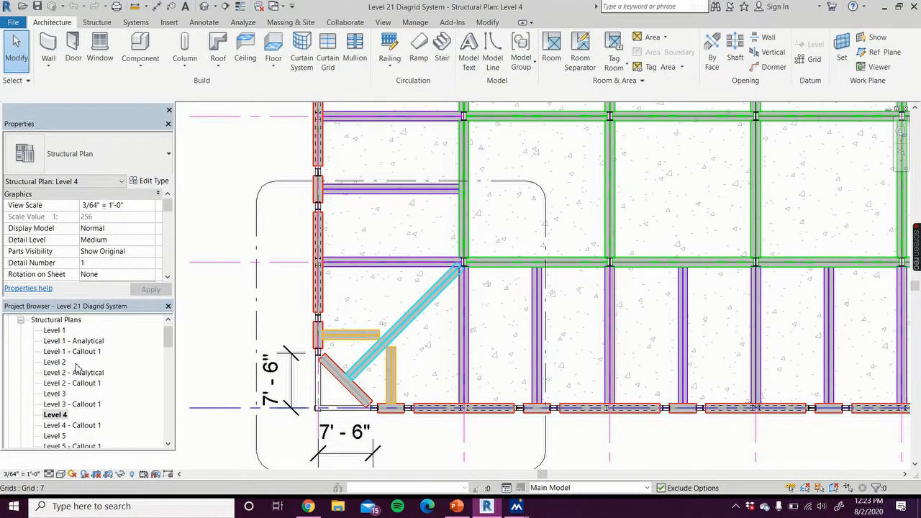
double_click(62, 426)
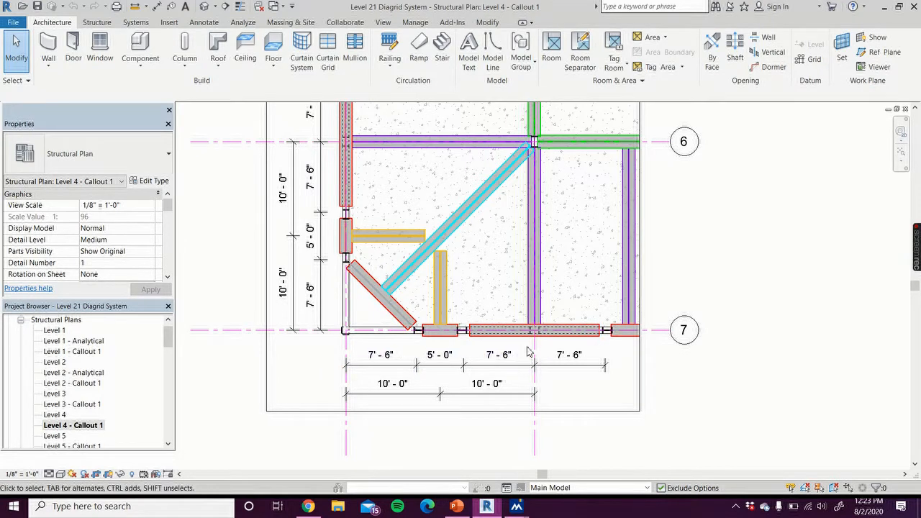
- Examine the corner beams and perimeter framing in the Level 5 structural plan
double_click(61, 437)
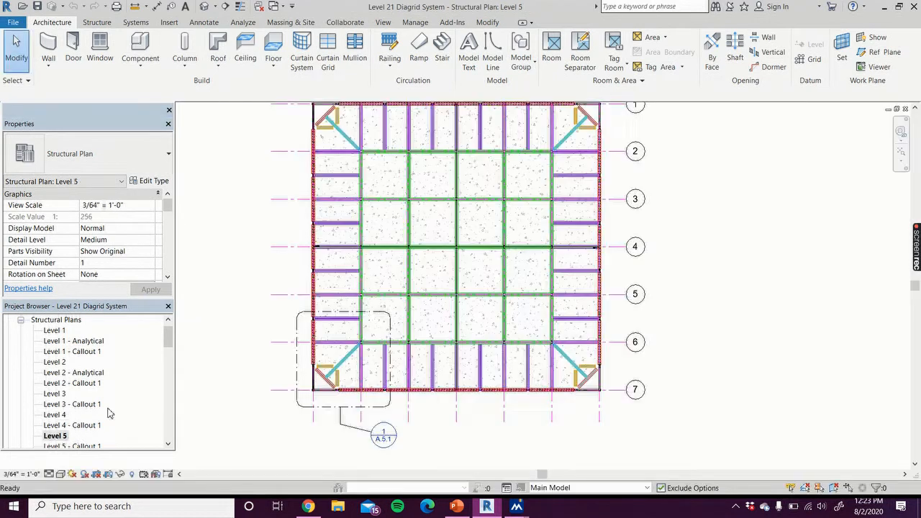
scroll(358, 401, "up", 5)
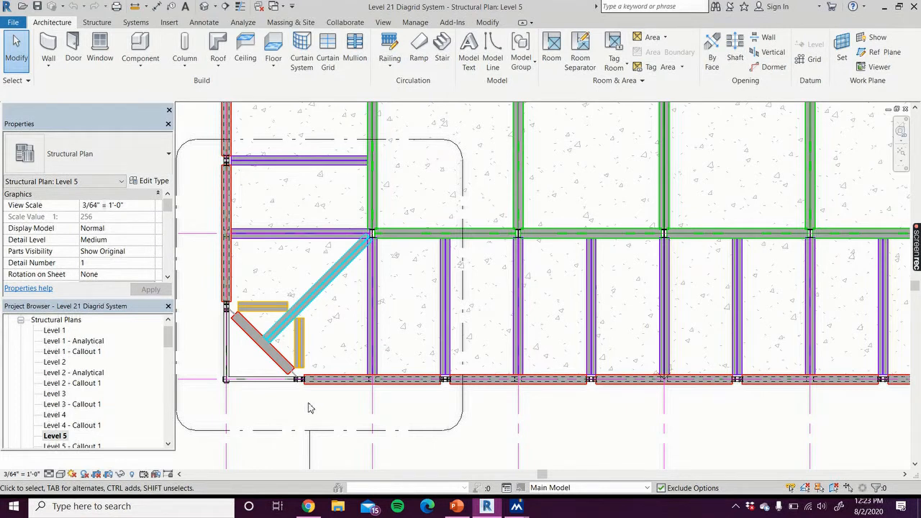
scroll(304, 414, "down", 3)
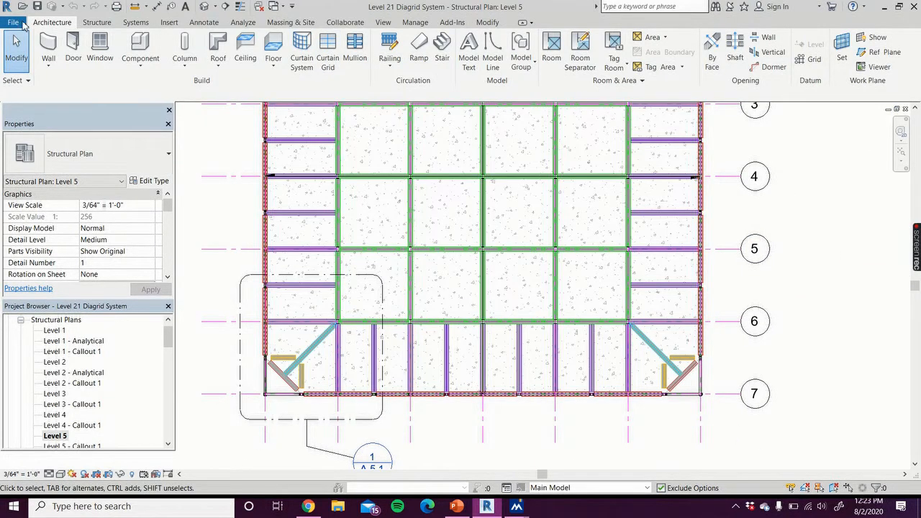
- Open the recent project Tutorial_Level 21 Diagrid System.rvt
left_click(23, 24)
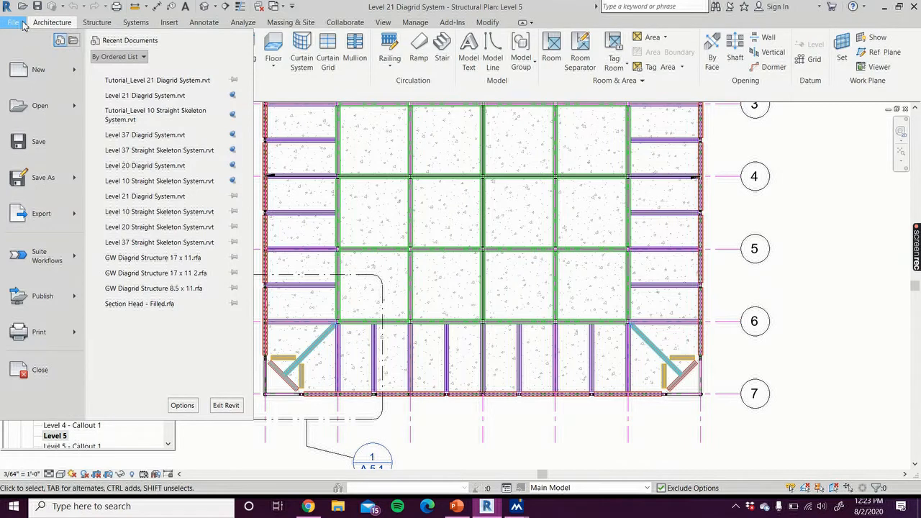
left_click(165, 80)
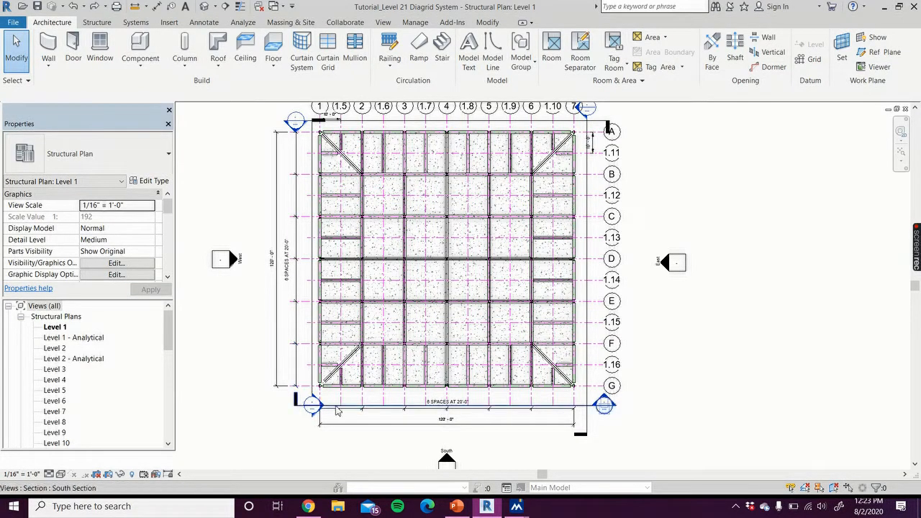
scroll(335, 415, "up", 2)
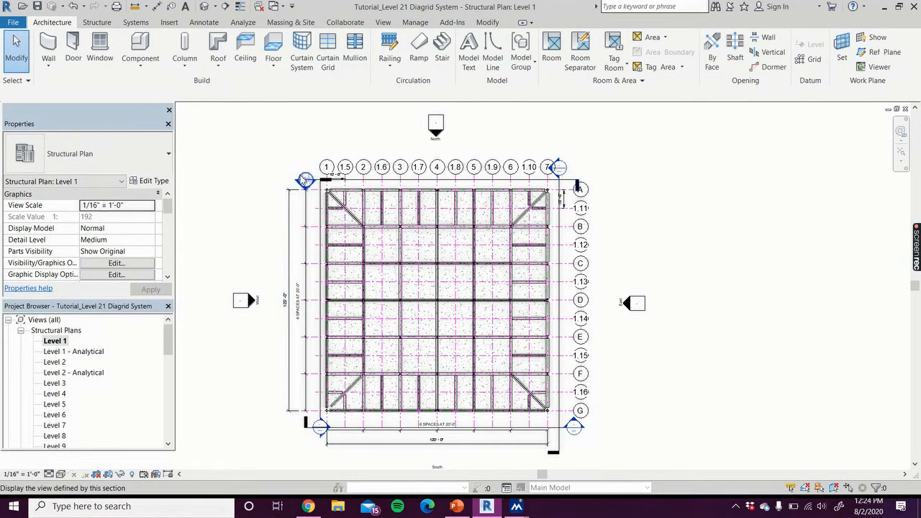
- Select the whole Level 1 plan and filter the selection to Structural Framing (Girder) and Structural Framing (Joist) only
left_click_drag(290, 158, 583, 444)
left_click(482, 45)
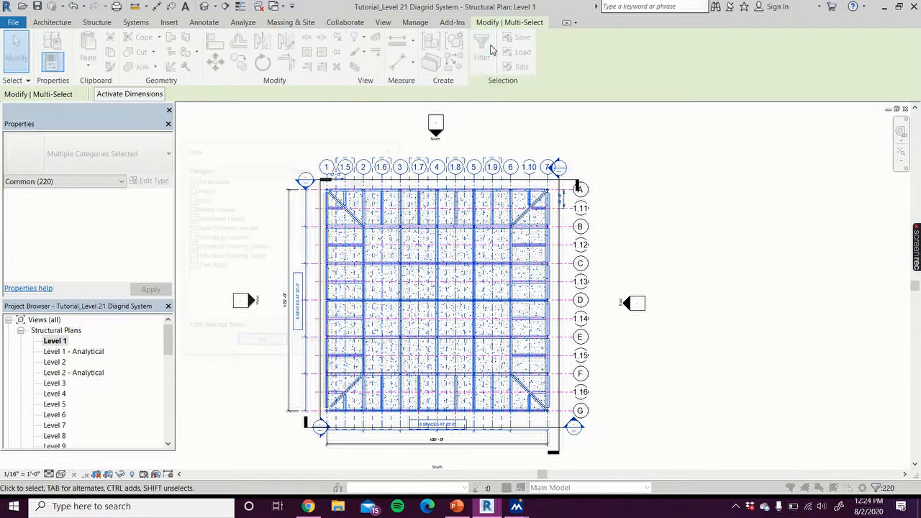
left_click(191, 180)
left_click(192, 189)
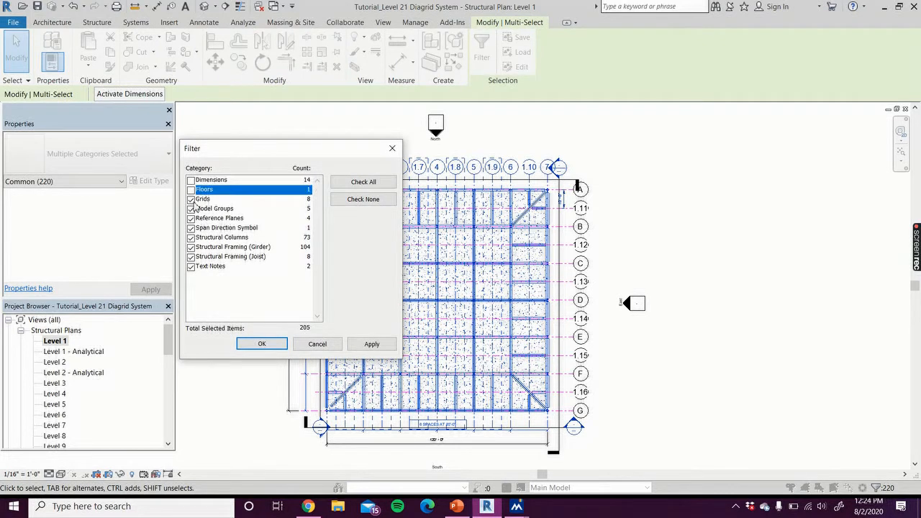
left_click(192, 200)
left_click(191, 209)
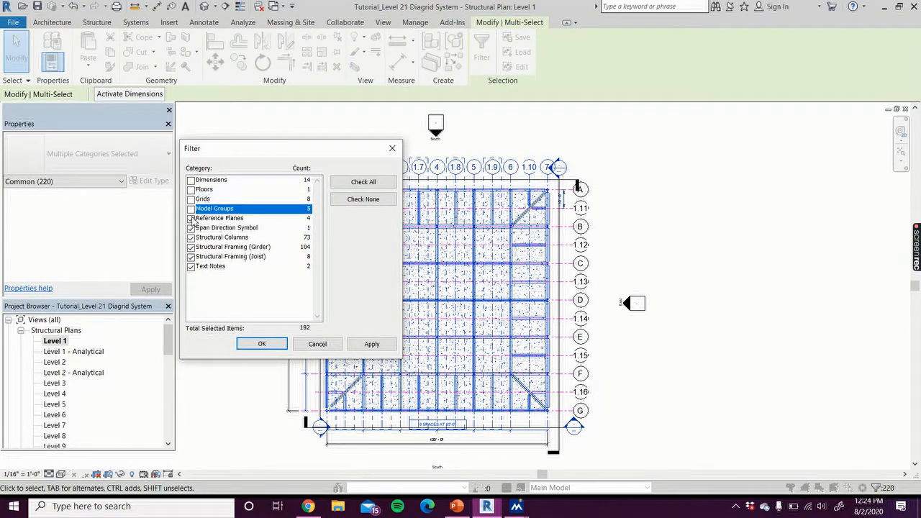
left_click(192, 218)
left_click(191, 228)
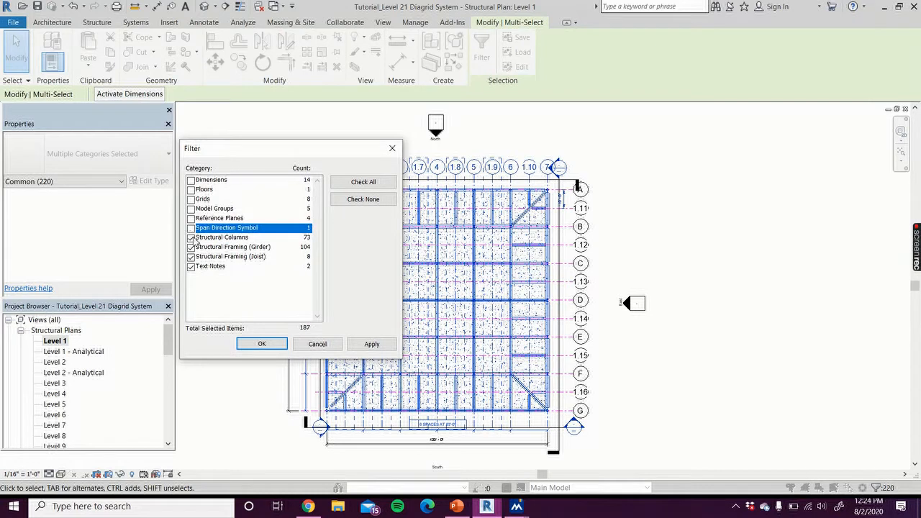
left_click(192, 238)
left_click(192, 267)
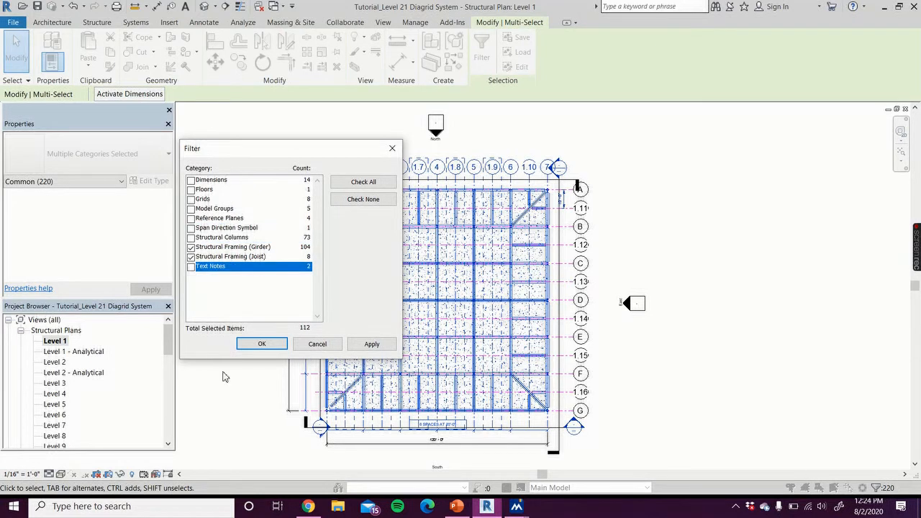
left_click(371, 344)
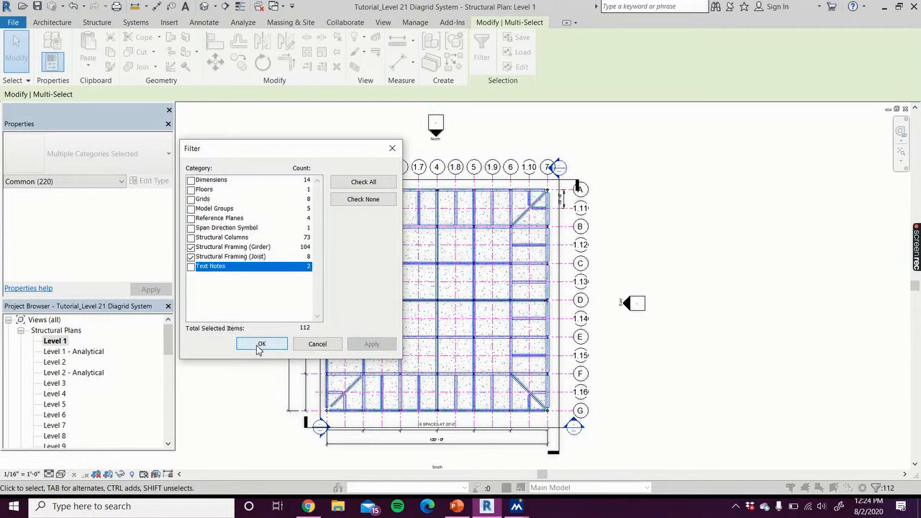
left_click(261, 345)
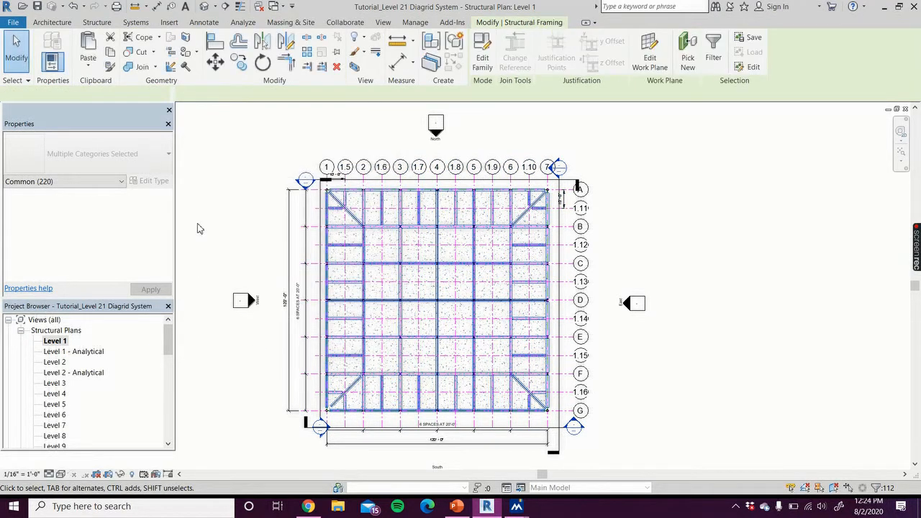
- Paste a copy of the selected girders and joists aligned to Levels 2 through 5, and clear the selection
left_click(90, 67)
left_click(93, 109)
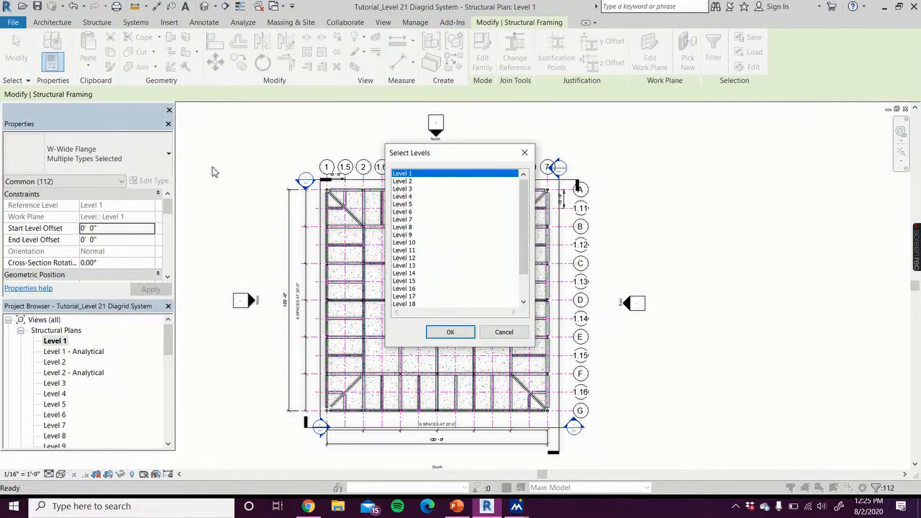
left_click(409, 181)
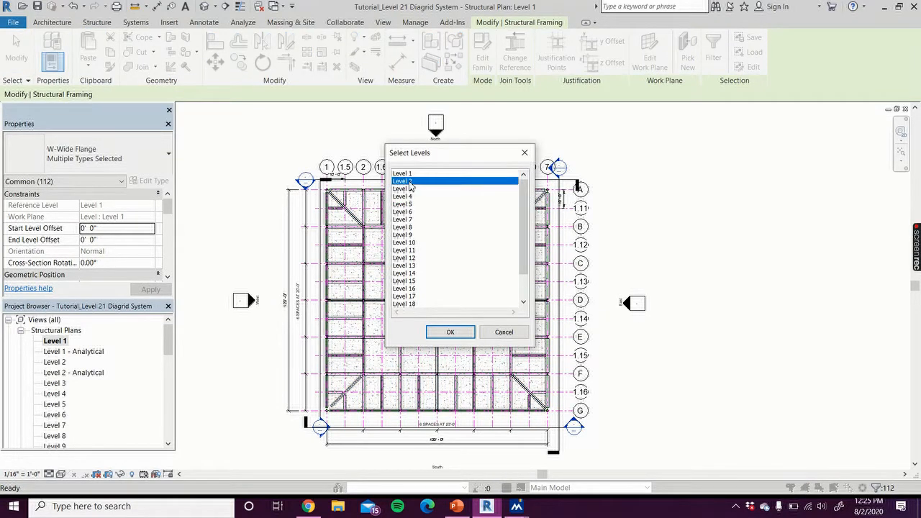
left_click(411, 205, "shift")
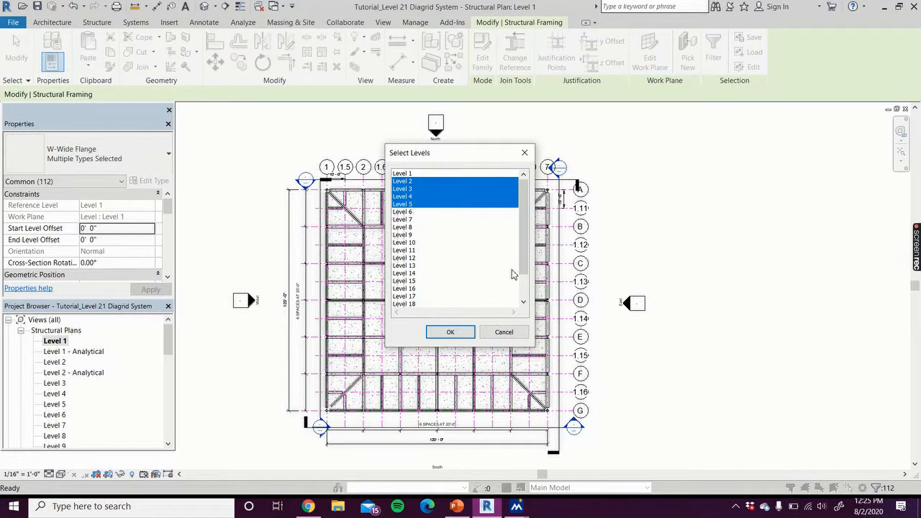
left_click(451, 332)
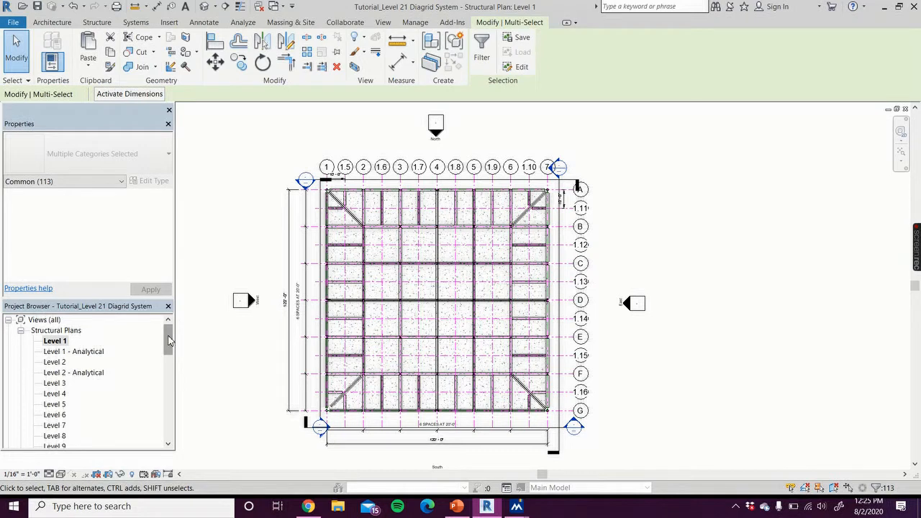
left_click(198, 308)
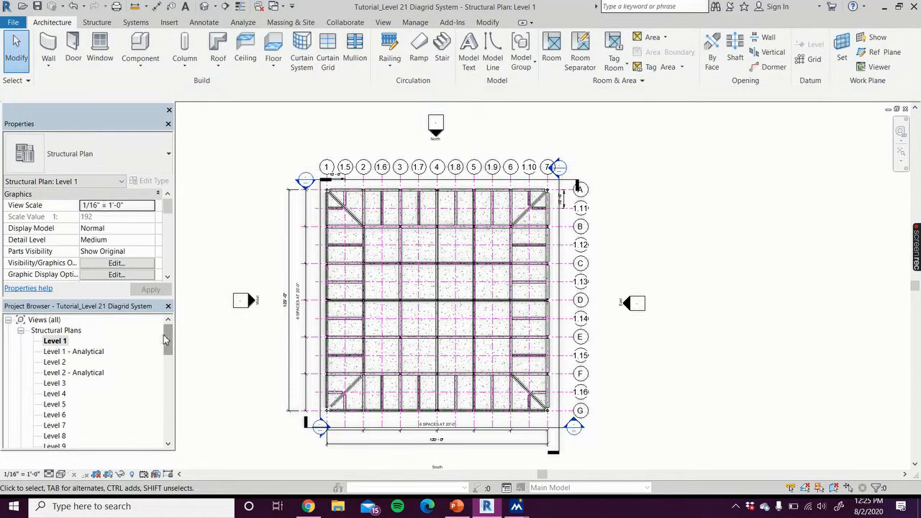
- Open the 3D view and examine the copied floor framing from an isometric corner and from the front
left_click_drag(168, 340, 170, 413)
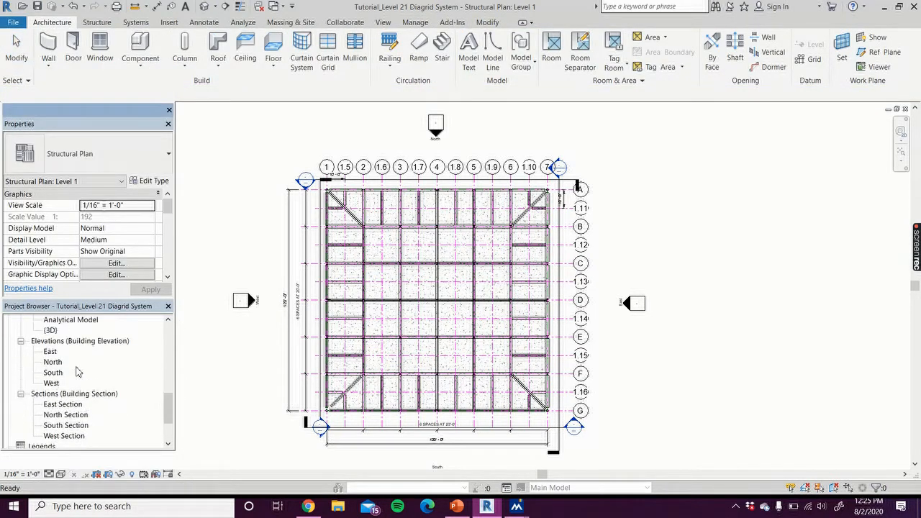
double_click(50, 330)
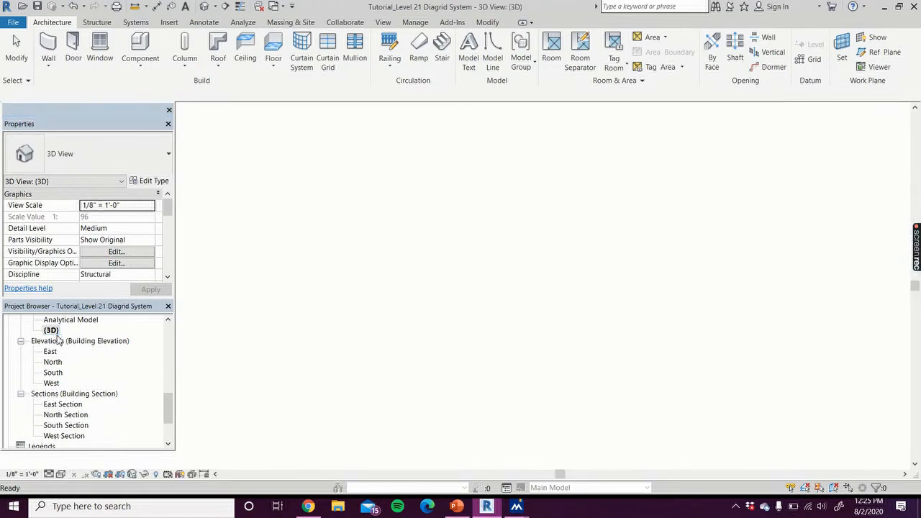
scroll(341, 292, "down", 1)
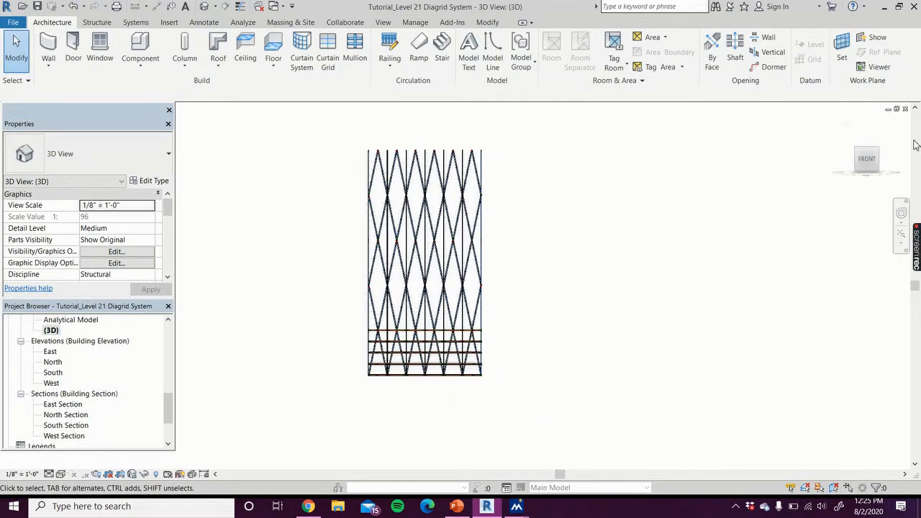
left_click(878, 156)
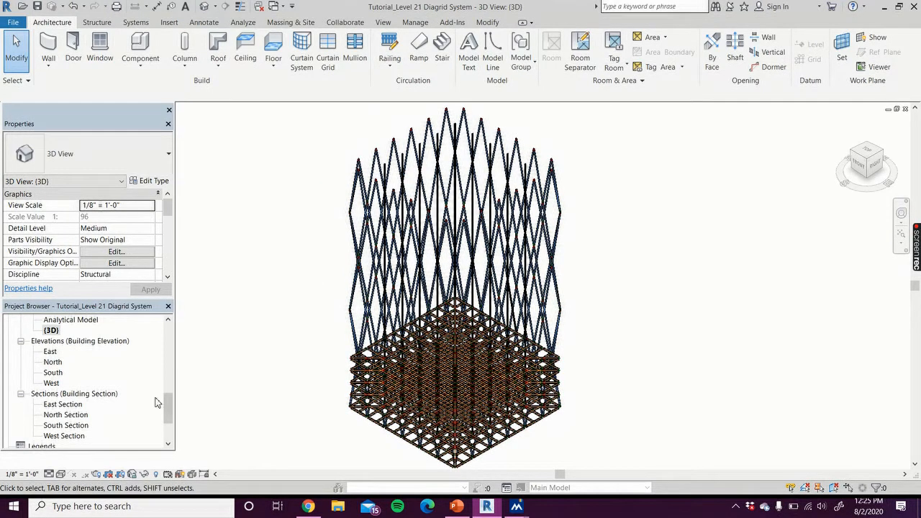
left_click_drag(168, 410, 257, 347)
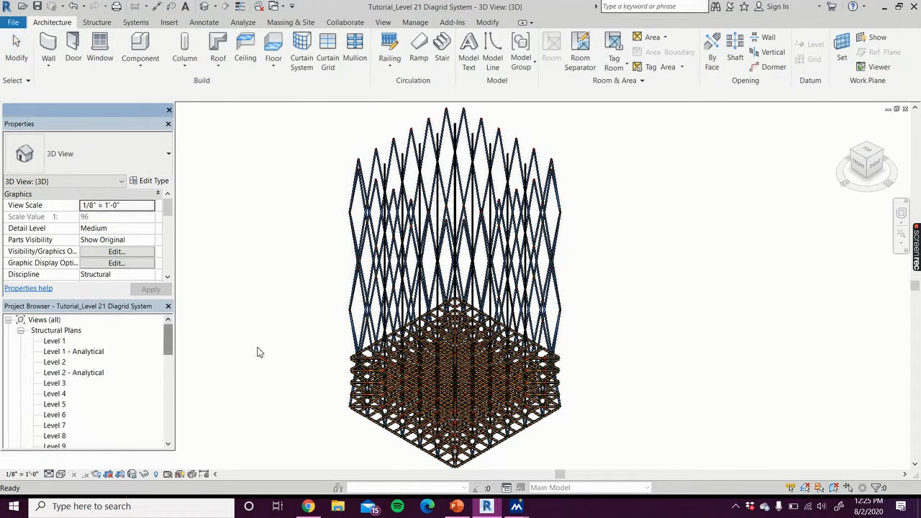
left_click(862, 167)
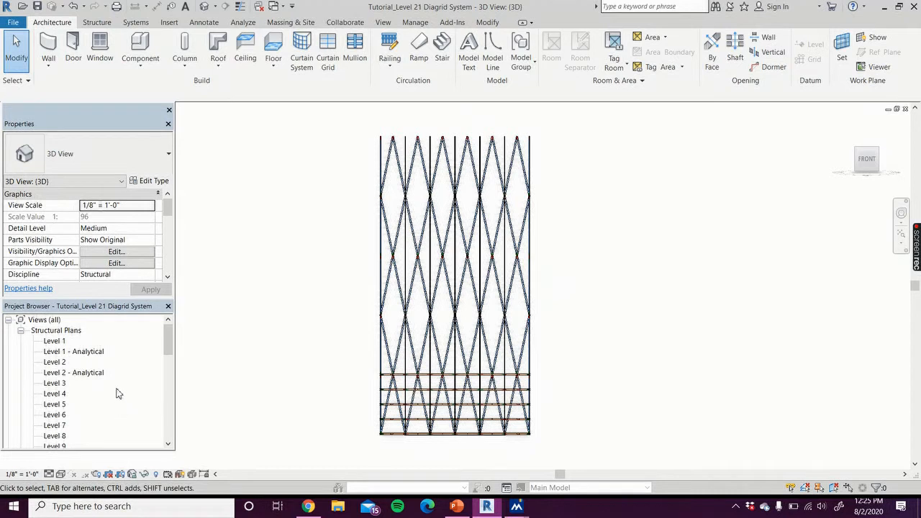
- Open the Level 2 structural plan and shorten the grid G girder between grids 1 and 2 to the slanted column centres at both ends
double_click(60, 364)
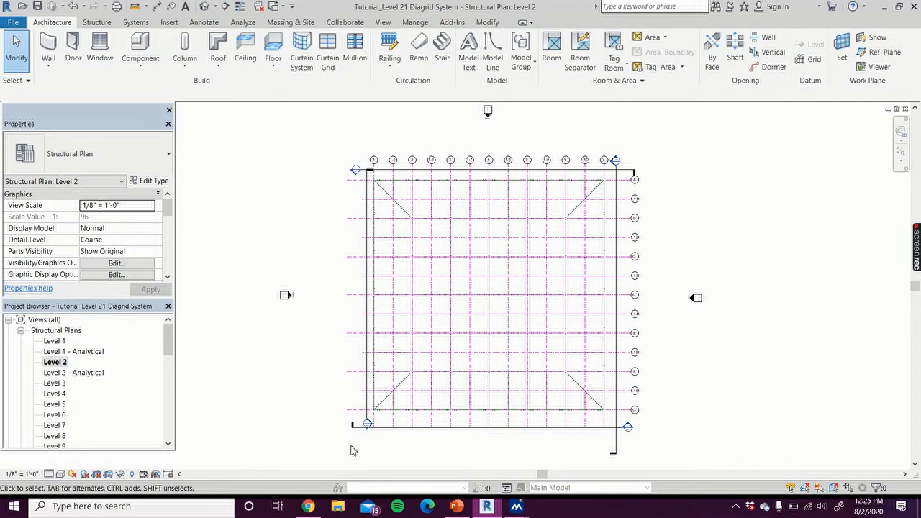
scroll(389, 420, "up", 6)
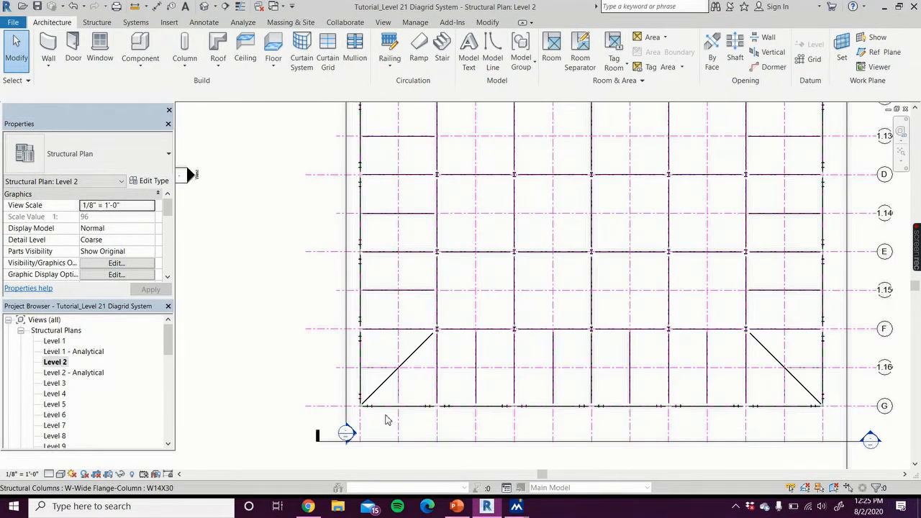
scroll(387, 419, "up", 3)
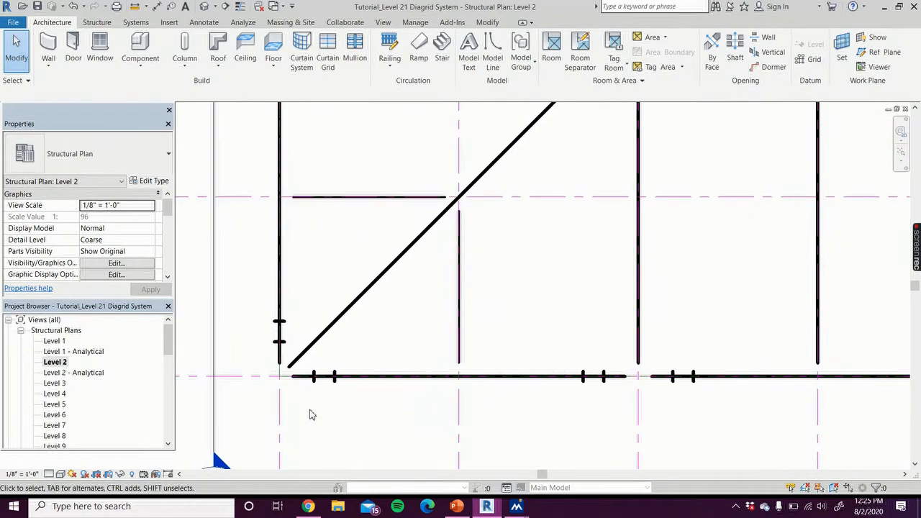
scroll(304, 401, "up", 3)
left_click(308, 360)
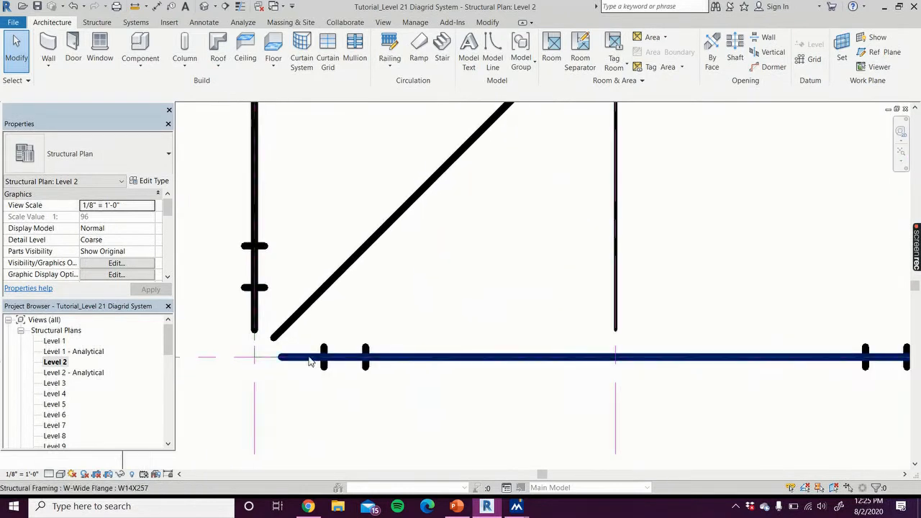
left_click_drag(257, 358, 347, 364)
scroll(420, 417, "down", 2)
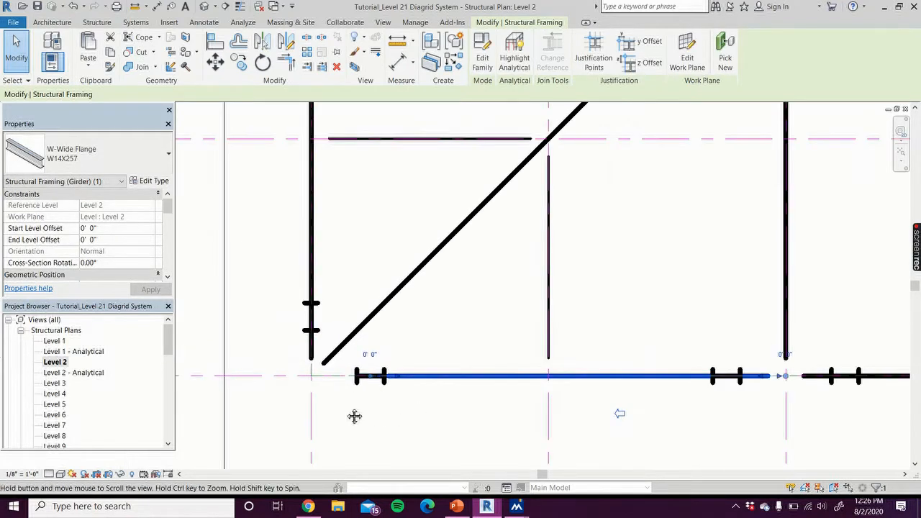
middle_click_drag(354, 416, 339, 410)
scroll(679, 395, "up", 4)
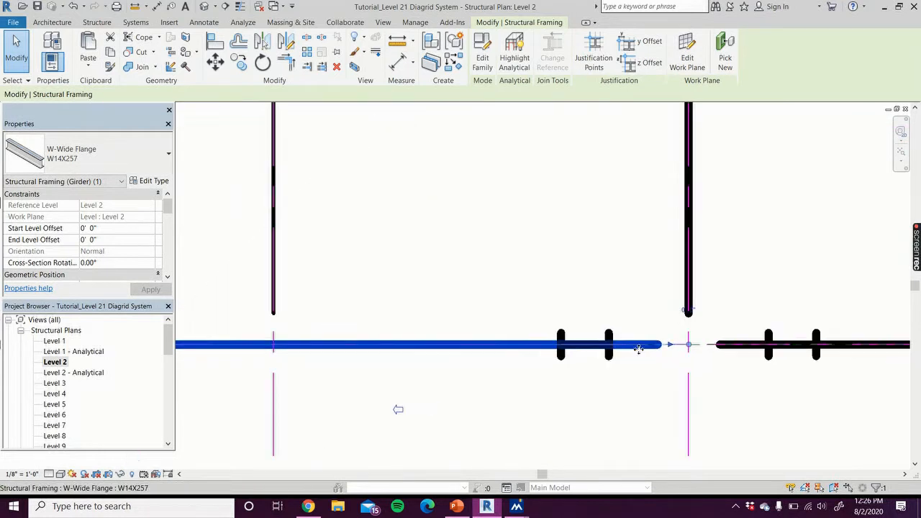
left_click_drag(689, 346, 589, 345)
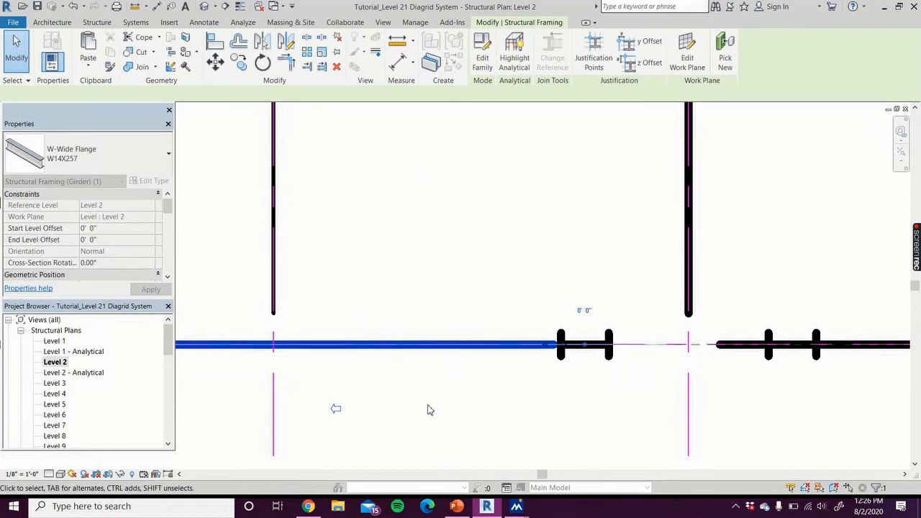
- Shift the base end of the slanted column beside grid 2, in the grid 2–3 bay, along grid G to that column's Level 2 centre
scroll(393, 400, "down", 4)
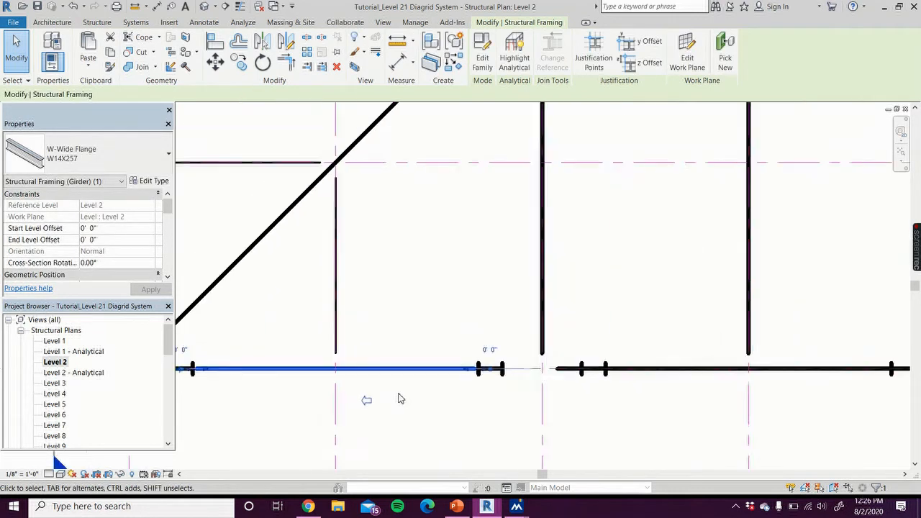
scroll(556, 396, "up", 4)
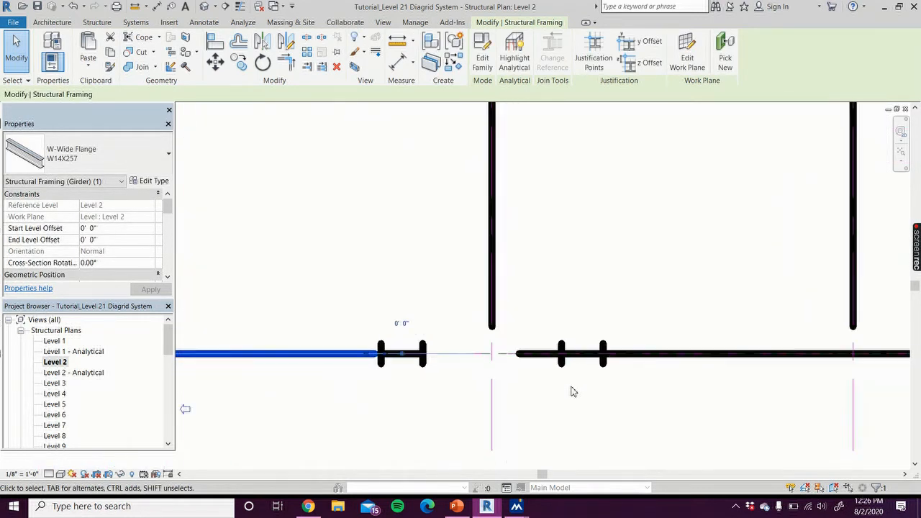
left_click(662, 356)
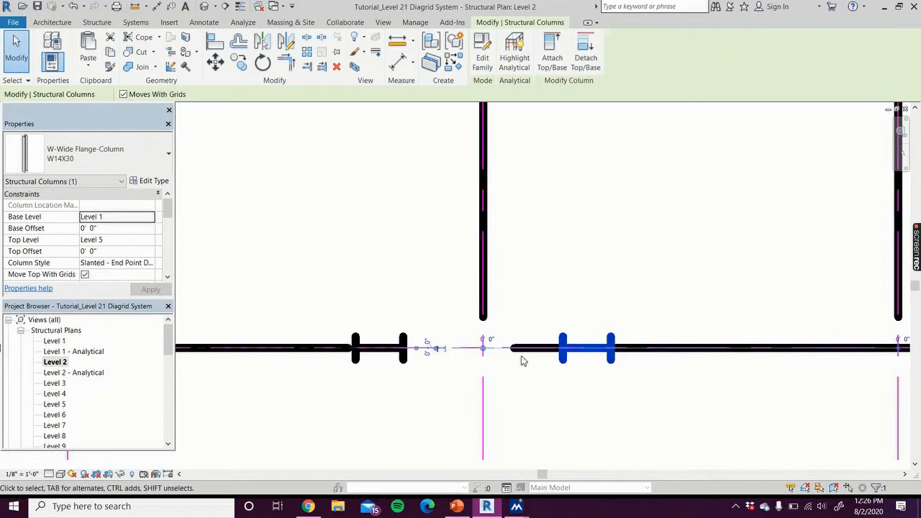
left_click_drag(483, 354, 590, 360)
- Shorten the grid G girder between grids 2 and 3 to the slanted column centres at both ends
scroll(634, 391, "down", 2)
middle_click_drag(634, 391, 336, 400)
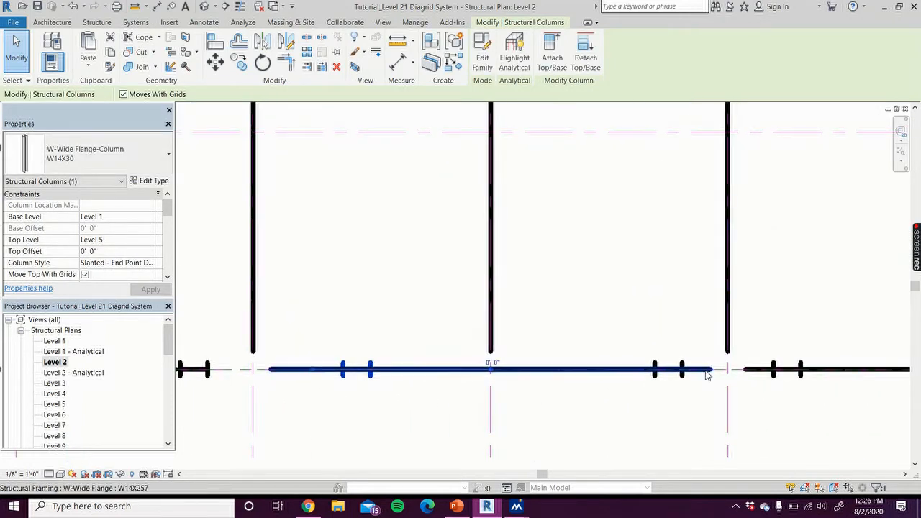
left_click(708, 373)
left_click_drag(707, 375, 671, 370)
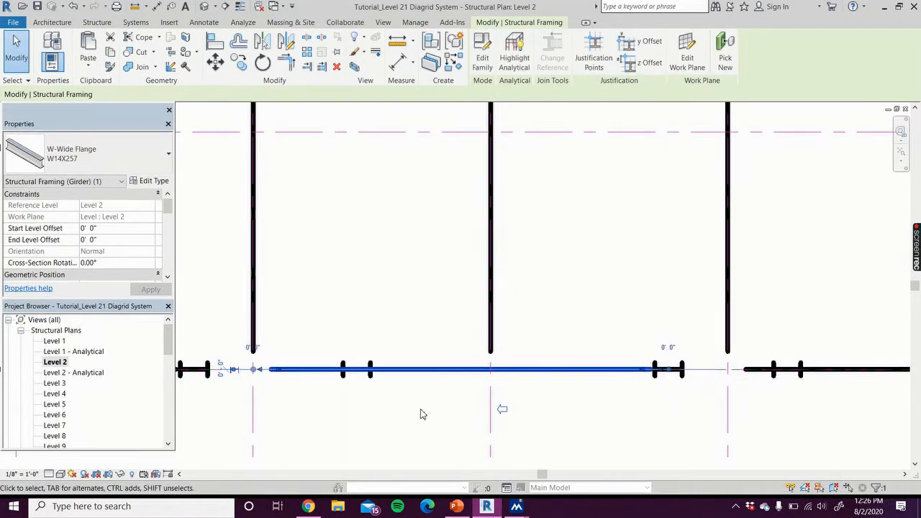
scroll(423, 414, "down", 4)
middle_click_drag(369, 425, 485, 419)
scroll(465, 414, "up", 4)
left_click_drag(394, 338, 532, 342)
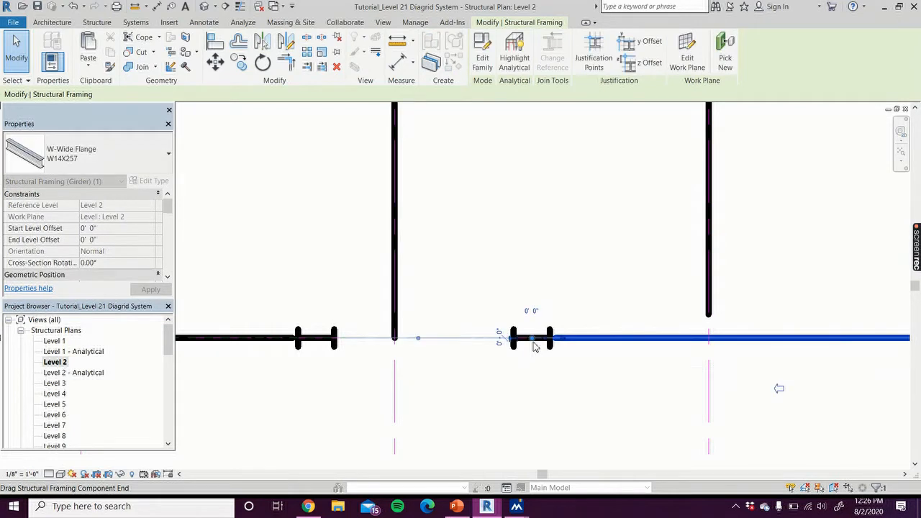
middle_click_drag(453, 406, 854, 413)
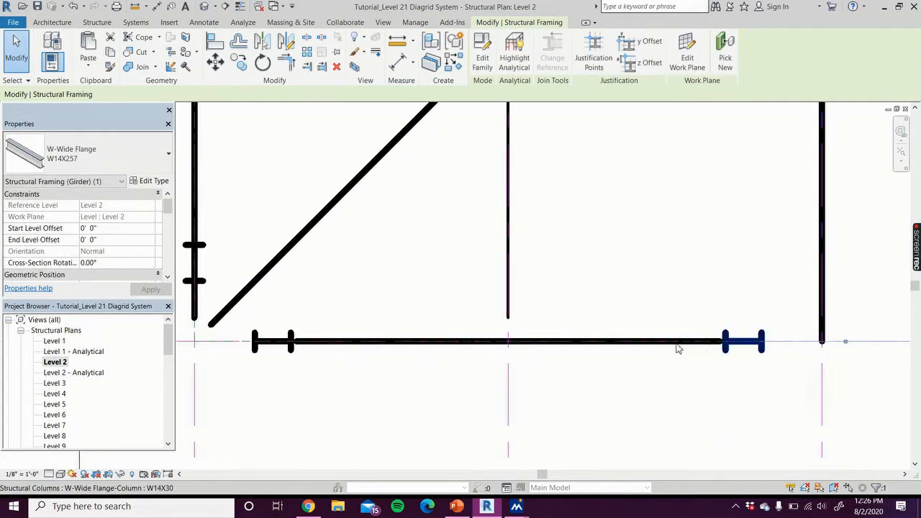
left_click(588, 347)
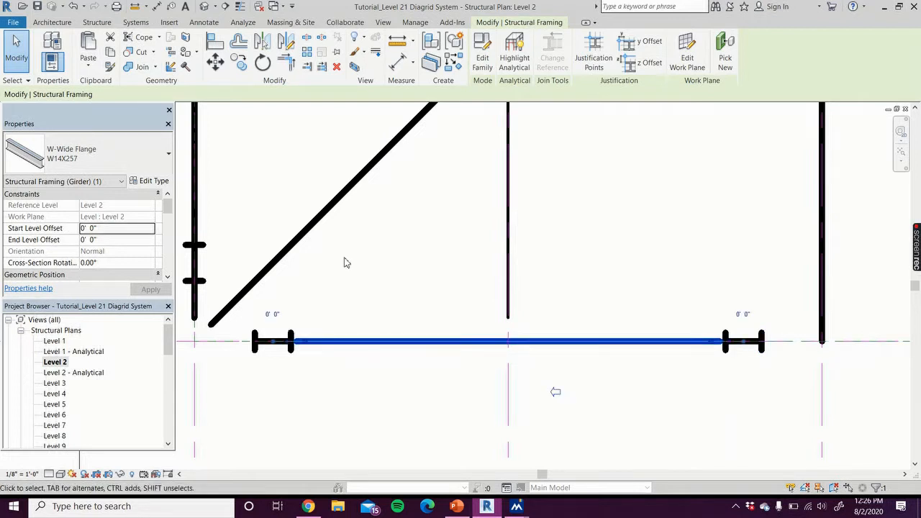
left_click(156, 8)
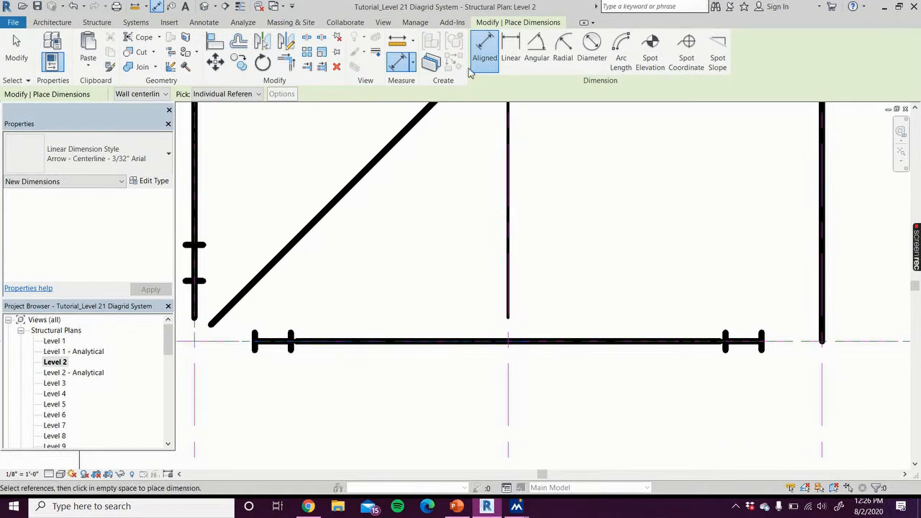
left_click(14, 50)
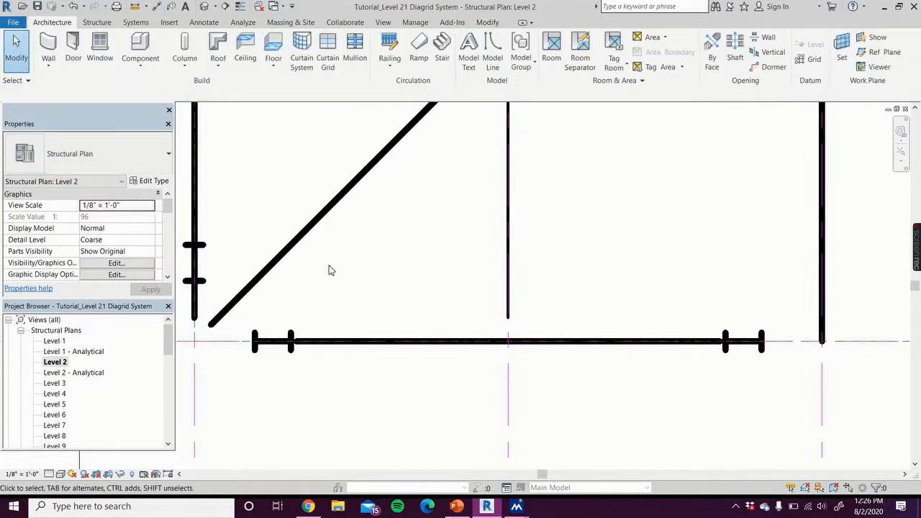
- Start a floor on Level 2 and draw its first straight boundary line diagonally between the two slanted column centres at corner 1/A
scroll(362, 292, "down", 2)
scroll(362, 292, "down", 5)
middle_click_drag(365, 288, 292, 379)
scroll(290, 354, "down", 2)
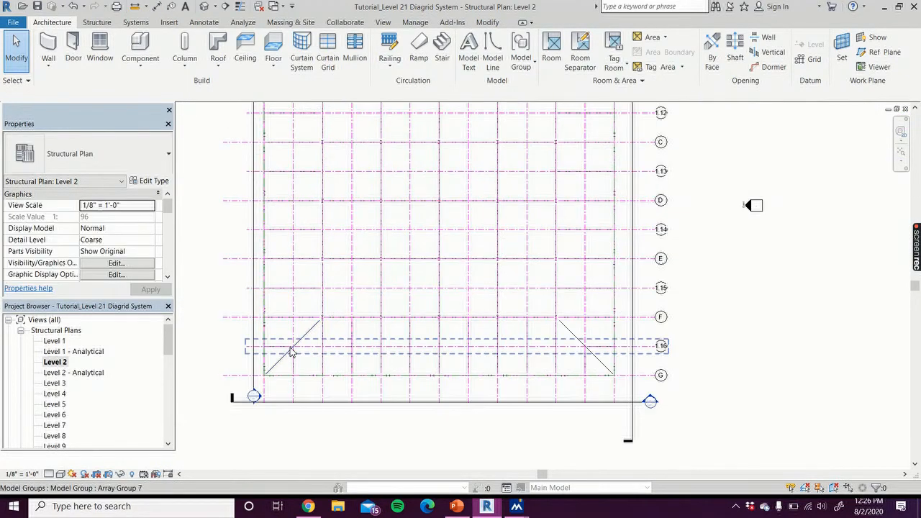
middle_click_drag(218, 214, 232, 269)
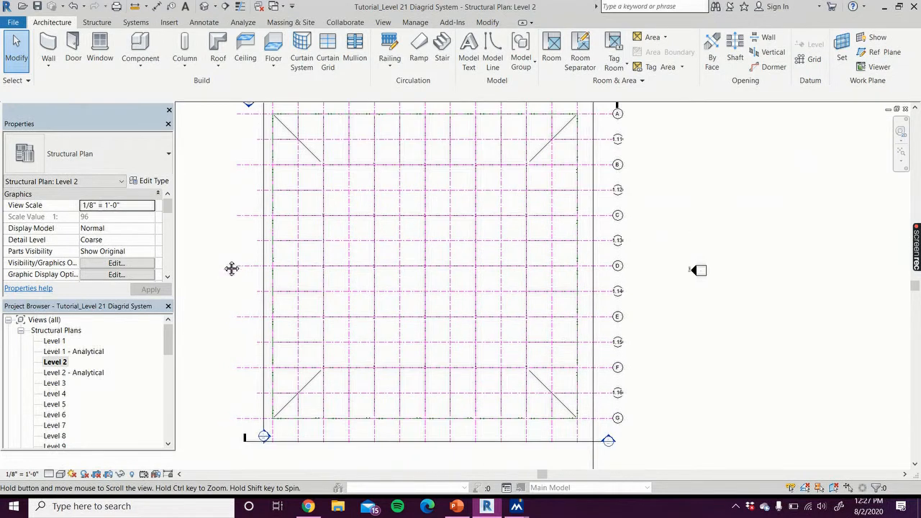
left_click(98, 24)
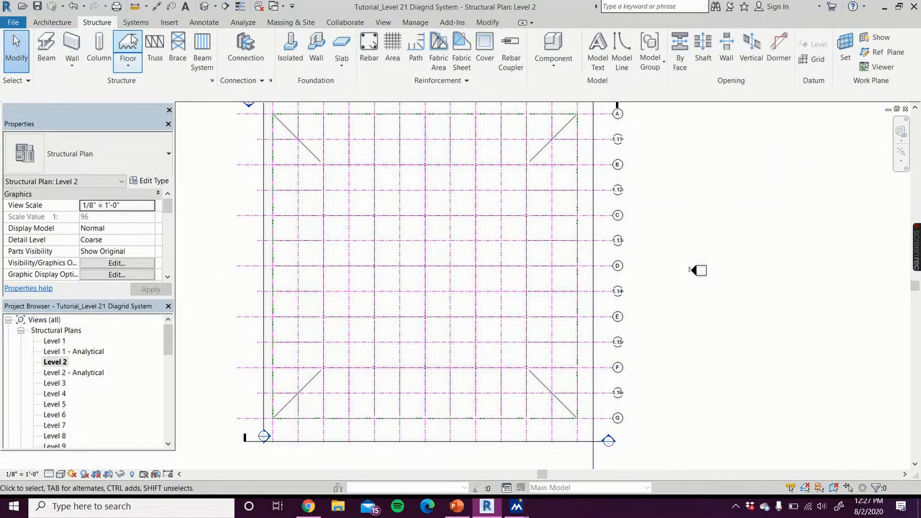
left_click(127, 62)
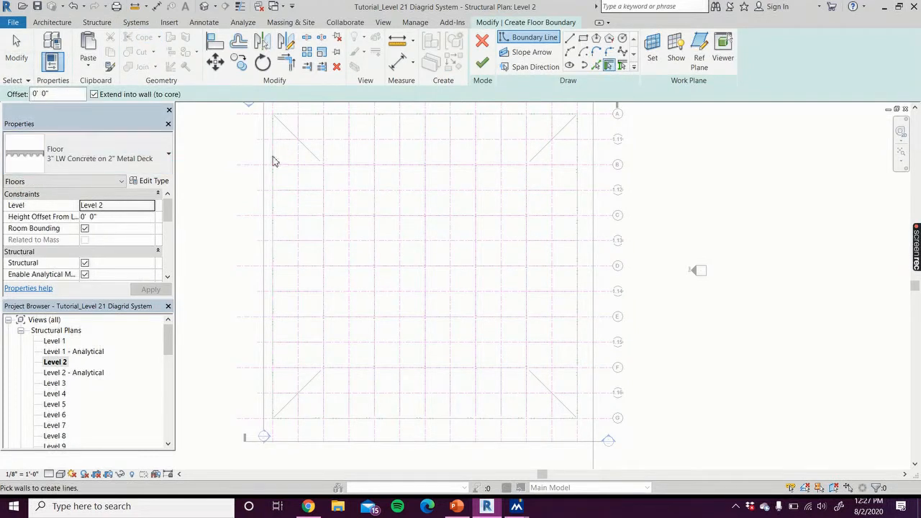
left_click(570, 40)
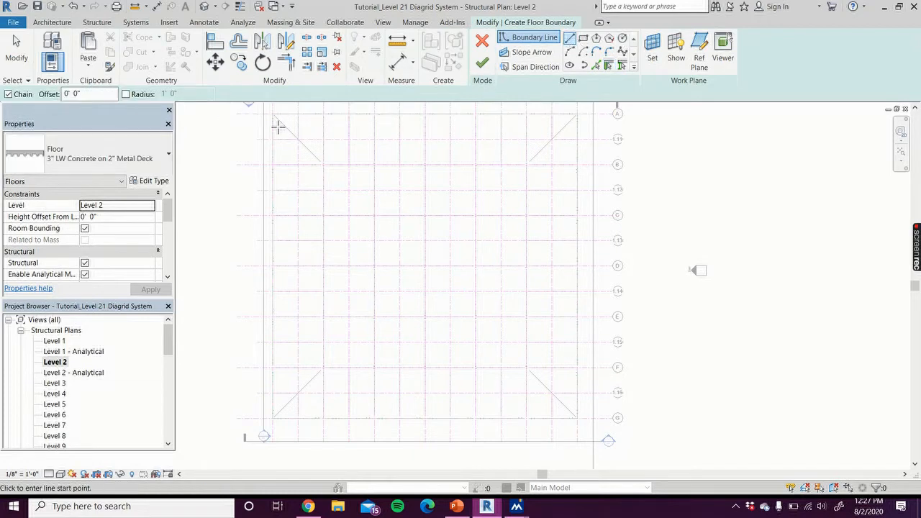
scroll(278, 126, "up", 6)
middle_click_drag(282, 128, 280, 286)
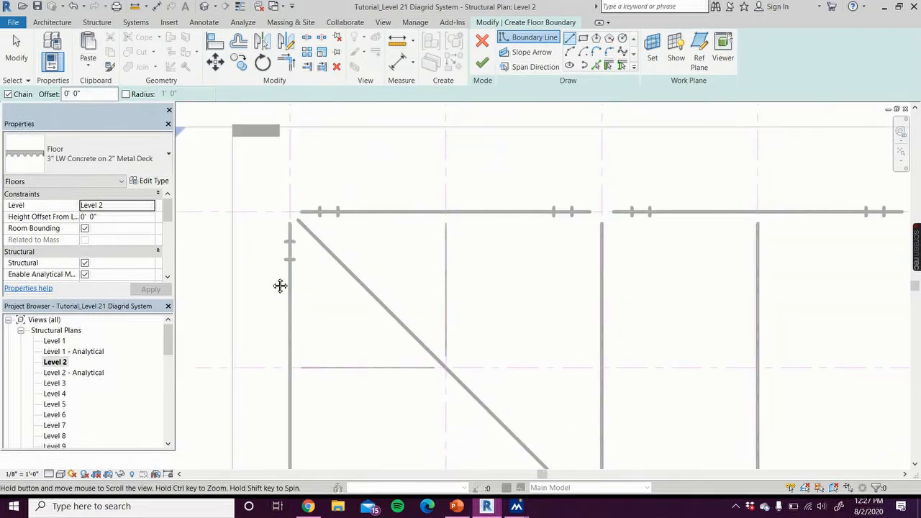
scroll(269, 282, "up", 4)
left_click(310, 224)
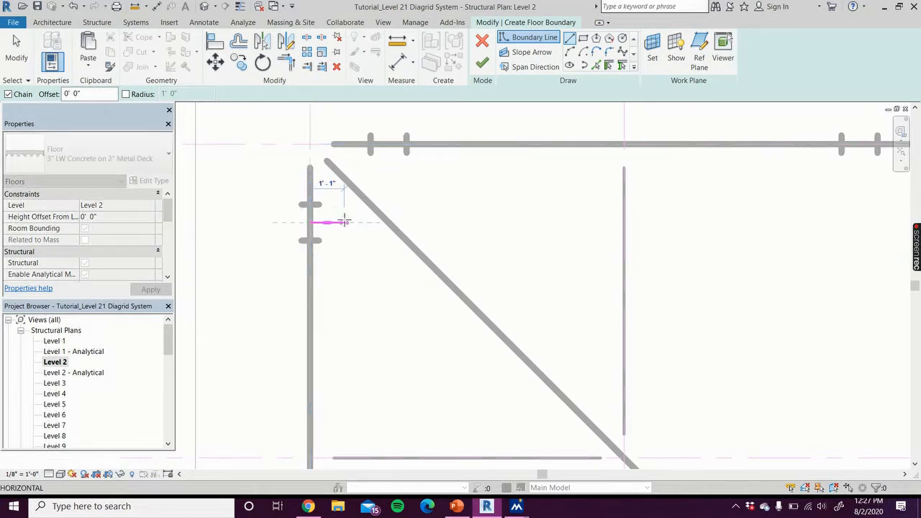
left_click(390, 146)
- Continue the floor boundary along grid A to the last slanted column before grid 7, then diagonally to the slanted column on grid 7
scroll(526, 205, "down", 2)
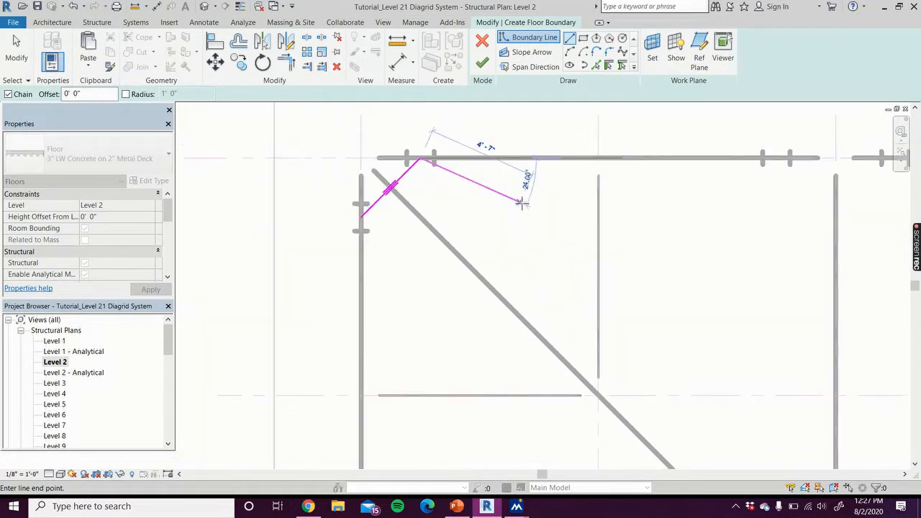
scroll(538, 217, "down", 3)
scroll(568, 231, "down", 1)
middle_click_drag(581, 246, 253, 290)
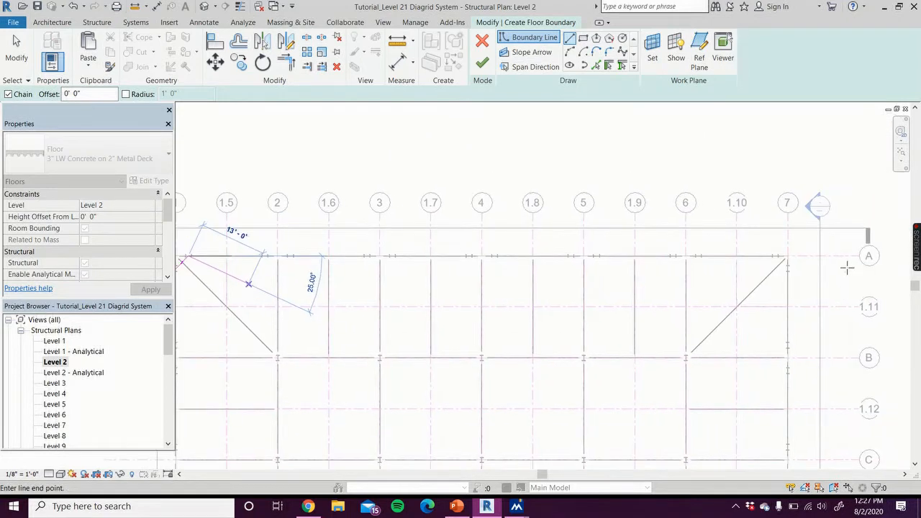
scroll(813, 244, "up", 5)
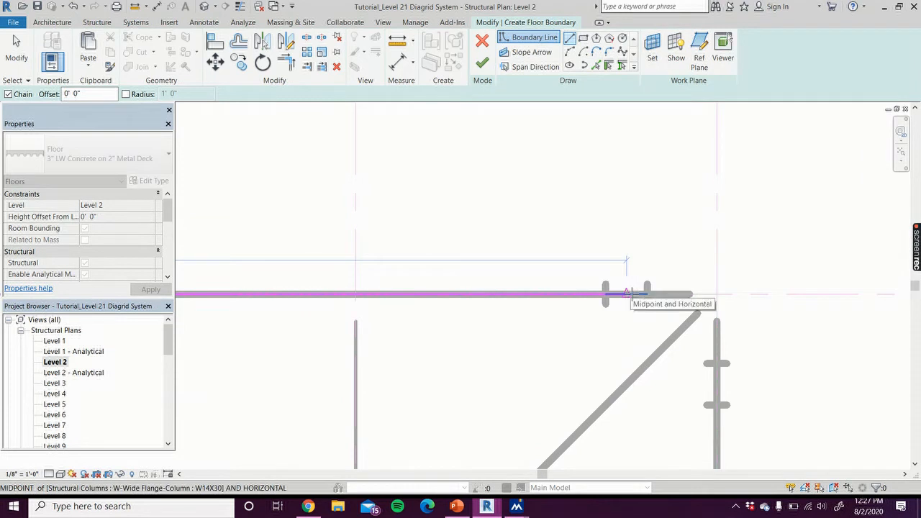
left_click(628, 294)
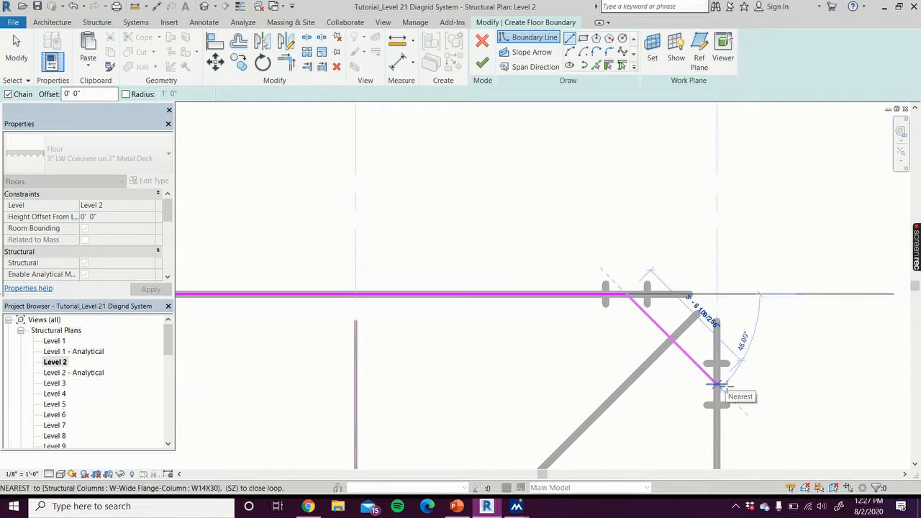
left_click(717, 384)
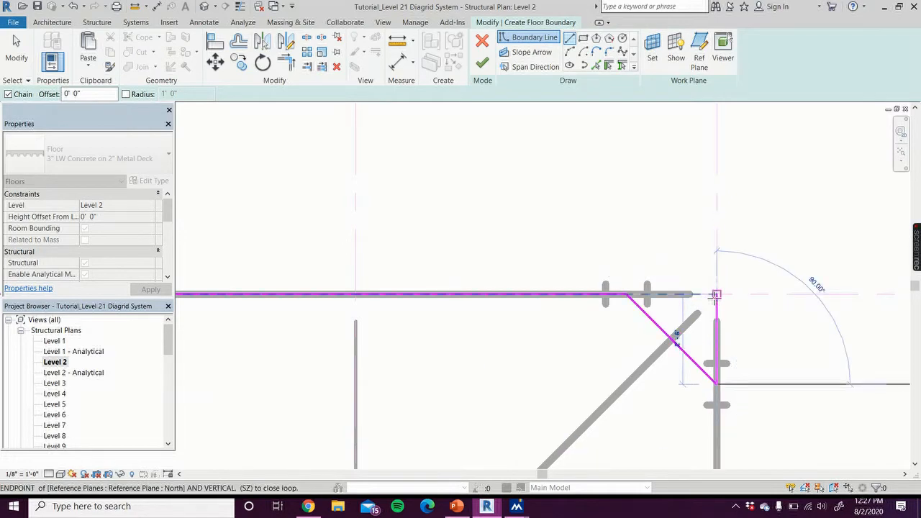
- Continue the floor boundary along grid 7 to the last slanted column before grid G, then diagonally to the slanted column on grid G
scroll(802, 411, "down", 5)
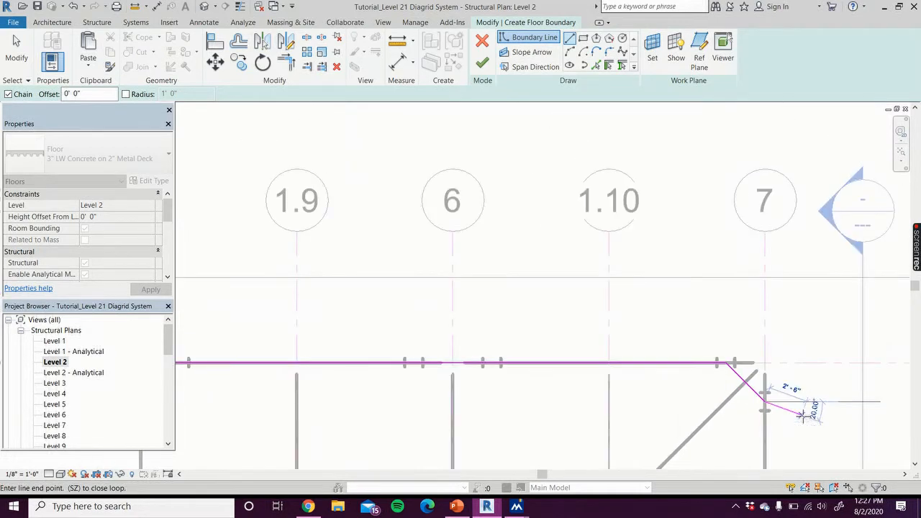
middle_click_drag(807, 442, 672, 104)
middle_click_drag(765, 407, 740, 282)
scroll(620, 326, "up", 2)
scroll(636, 323, "up", 3)
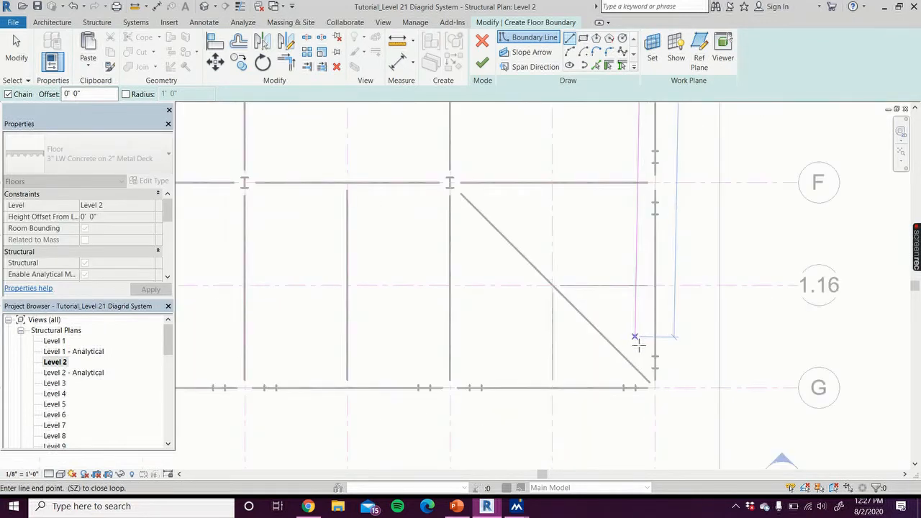
scroll(638, 346, "up", 3)
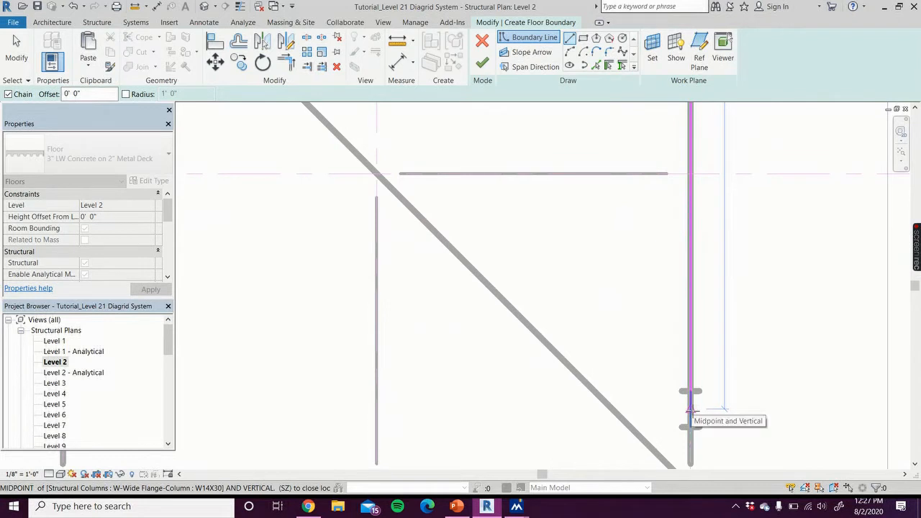
left_click(690, 411)
middle_click_drag(533, 428, 524, 265)
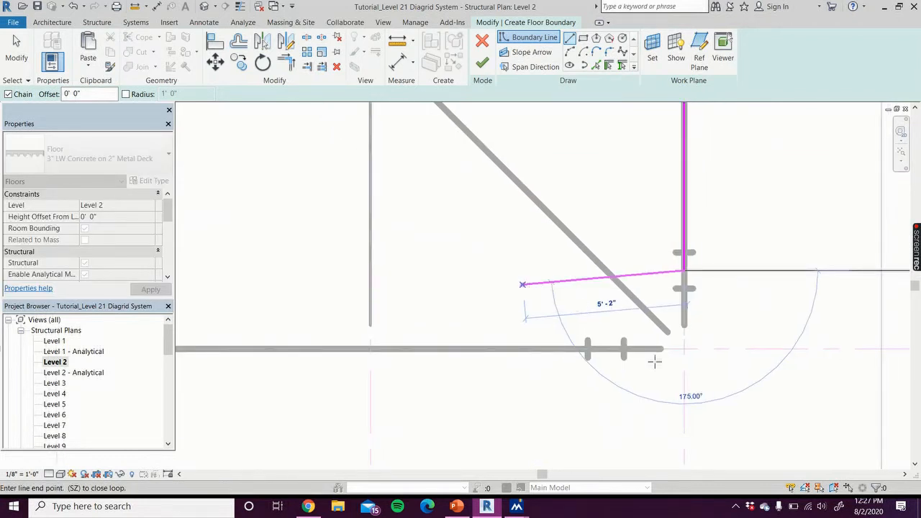
left_click(607, 348)
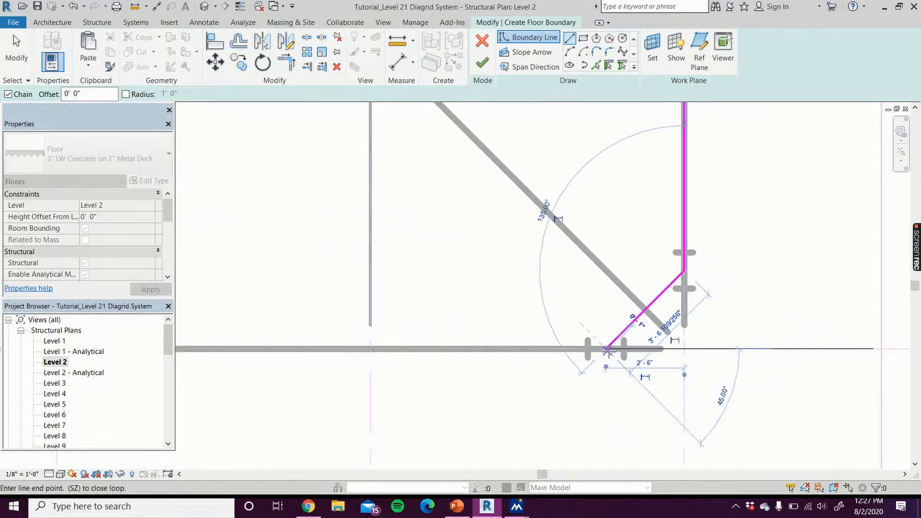
- Continue the floor boundary along grid G to the last slanted column before grid 1, then diagonally to the slanted column on grid 1
scroll(437, 404, "down", 3)
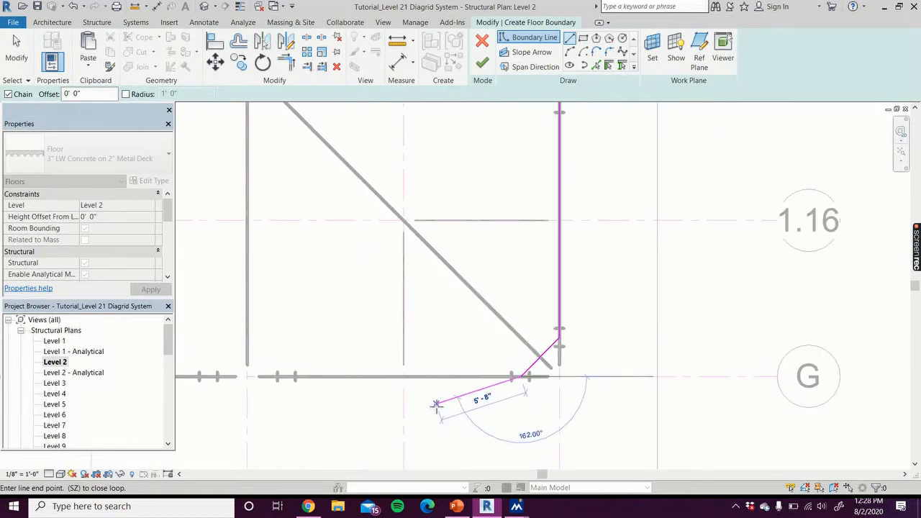
scroll(437, 404, "down", 3)
middle_click_drag(389, 427, 781, 401)
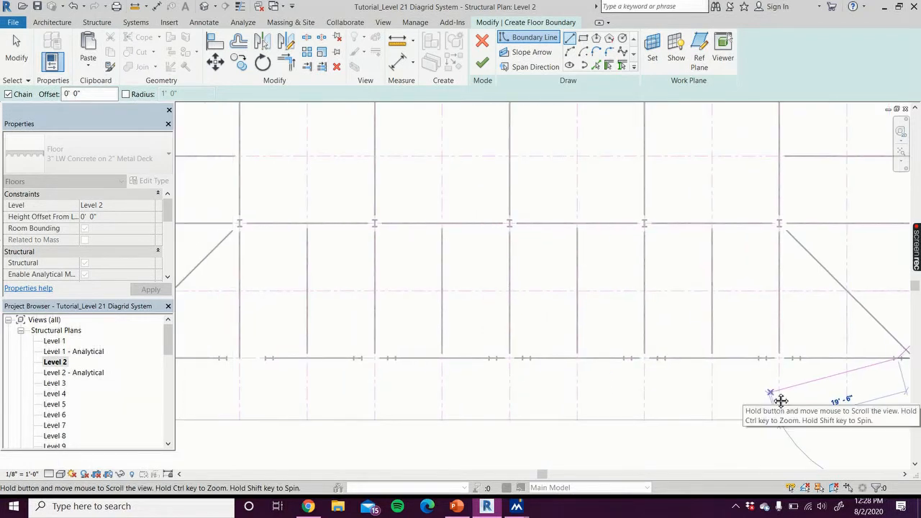
middle_click_drag(267, 387, 429, 401)
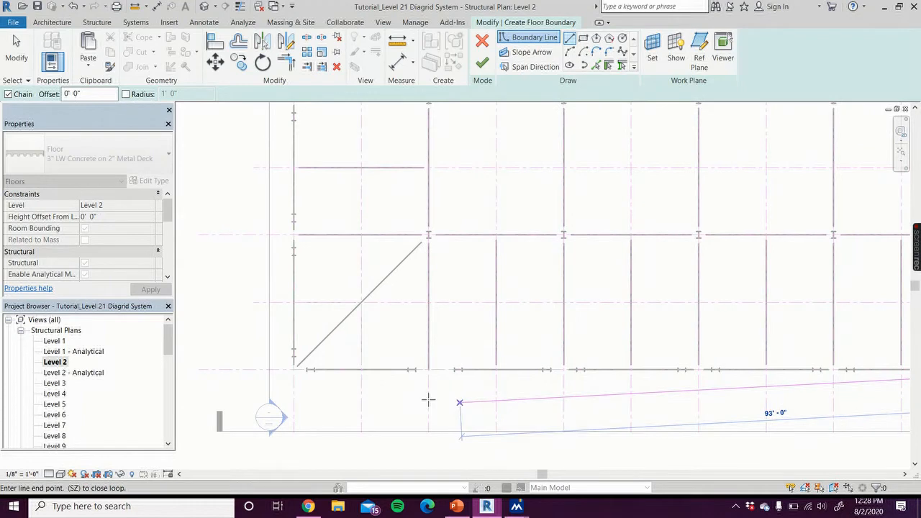
scroll(400, 394, "up", 6)
scroll(231, 379, "up", 1)
middle_click_drag(232, 378, 460, 417)
scroll(450, 415, "up", 1)
scroll(387, 394, "up", 5)
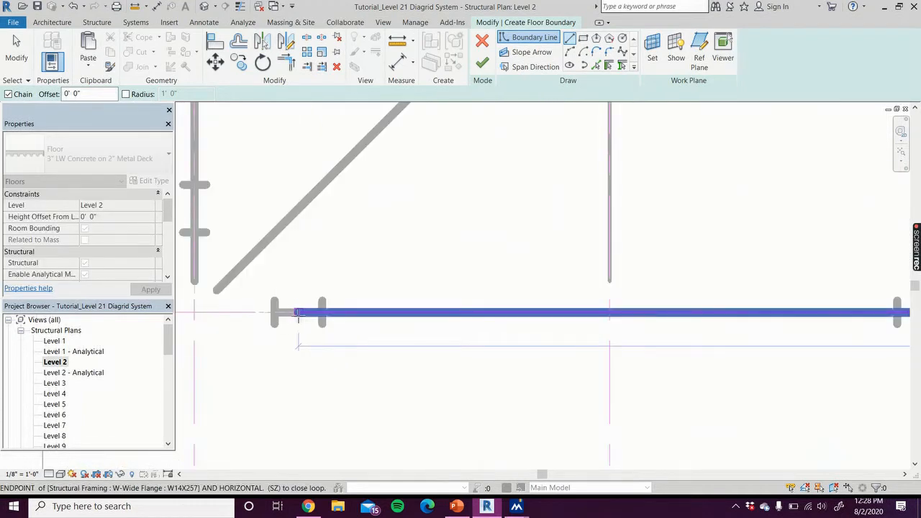
left_click(297, 313)
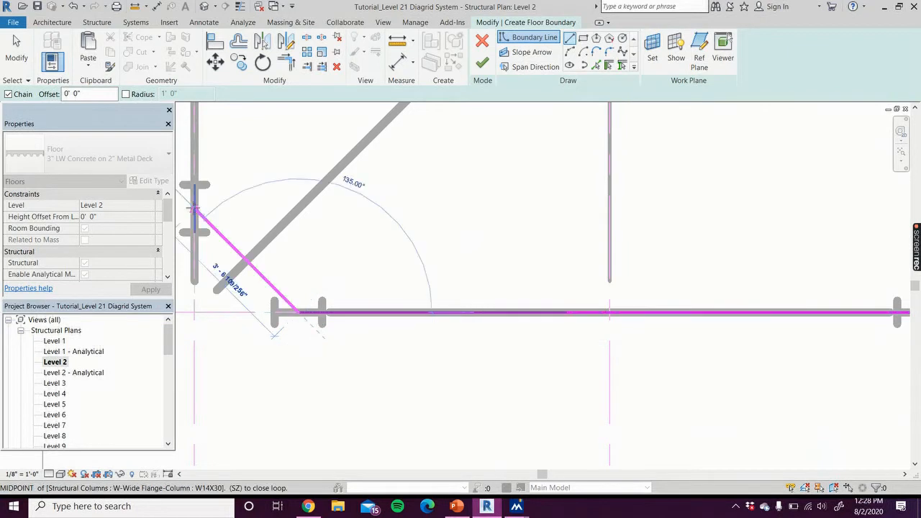
left_click(194, 210)
- Close the floor boundary along grid 1 at the starting point on the slanted column near grid A
scroll(254, 364, "down", 6)
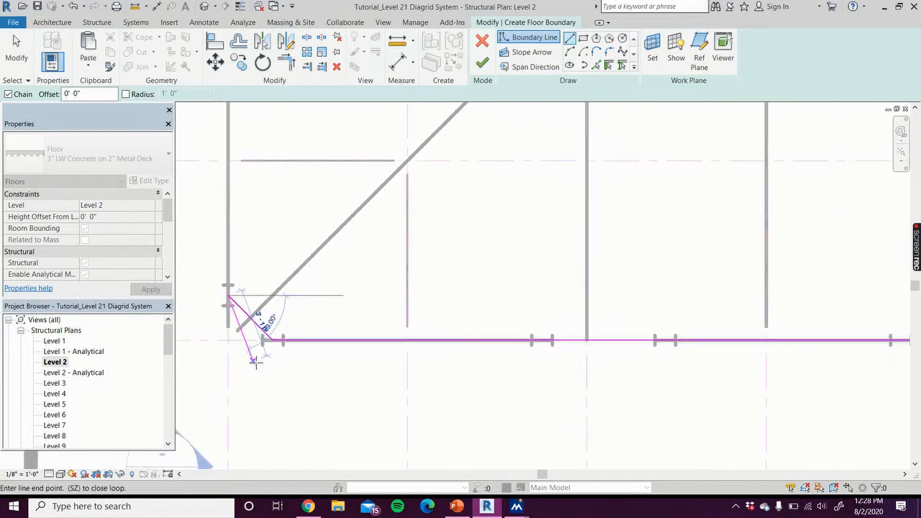
left_click(258, 358)
scroll(257, 358, "down", 2)
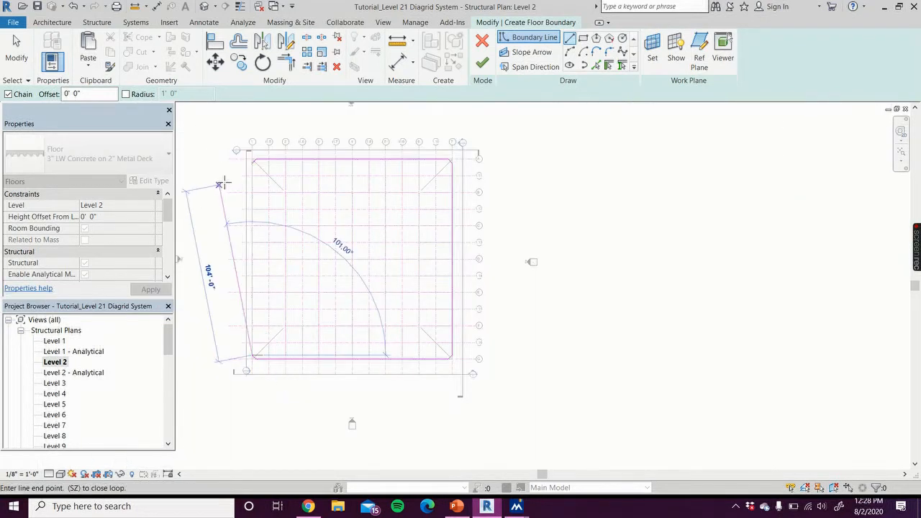
scroll(241, 169, "up", 2)
scroll(267, 159, "up", 4)
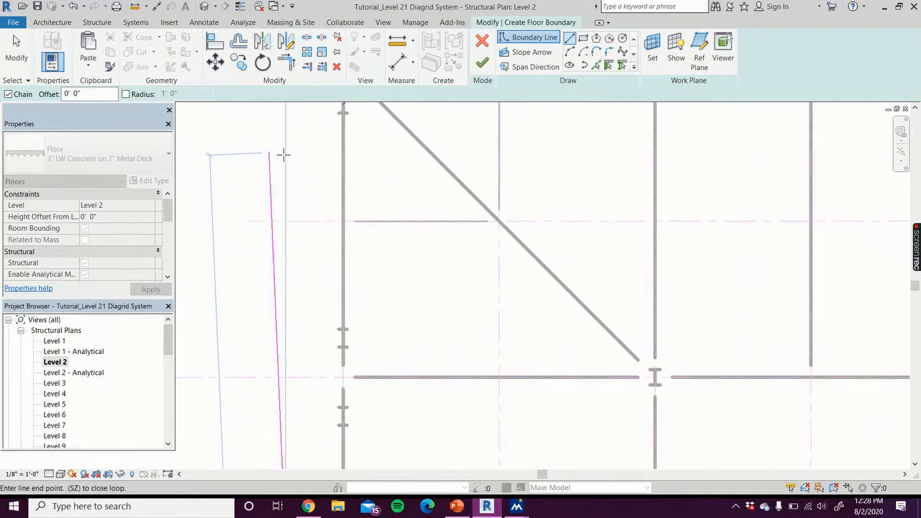
middle_click_drag(300, 149, 341, 216)
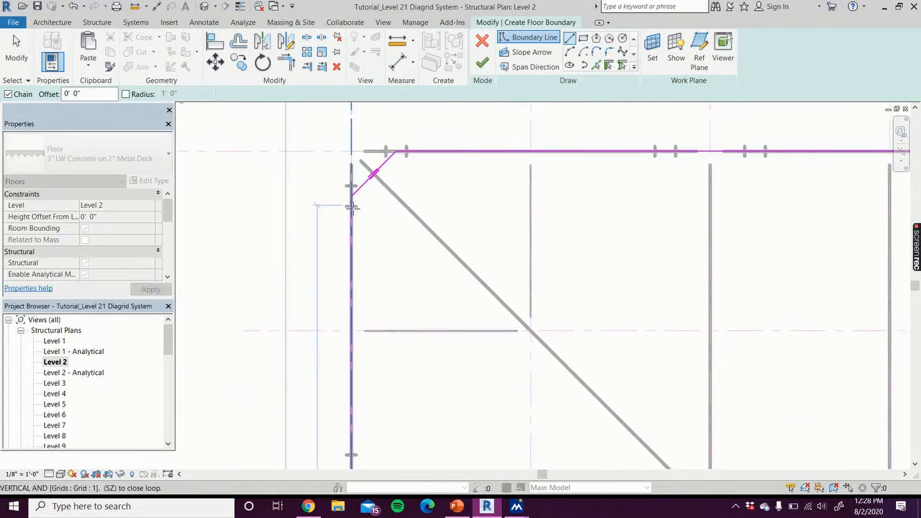
left_click(352, 198)
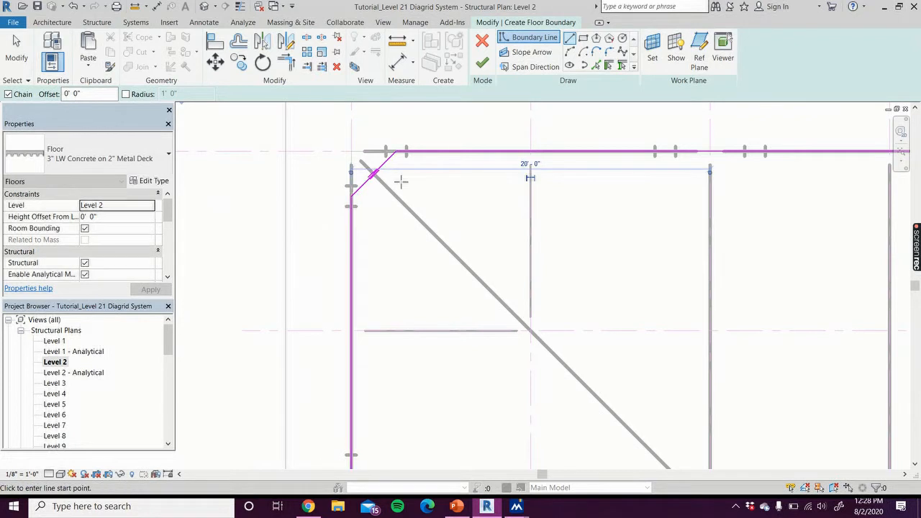
- Set the floor's span direction to the grid A boundary line and finish the Level 2 floor
left_click(532, 66)
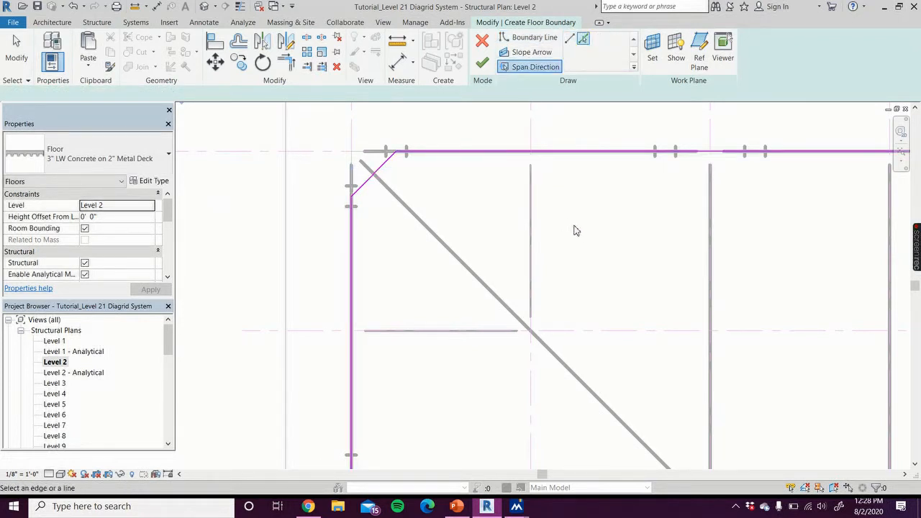
scroll(579, 235, "down", 4)
middle_click_drag(575, 250, 409, 247)
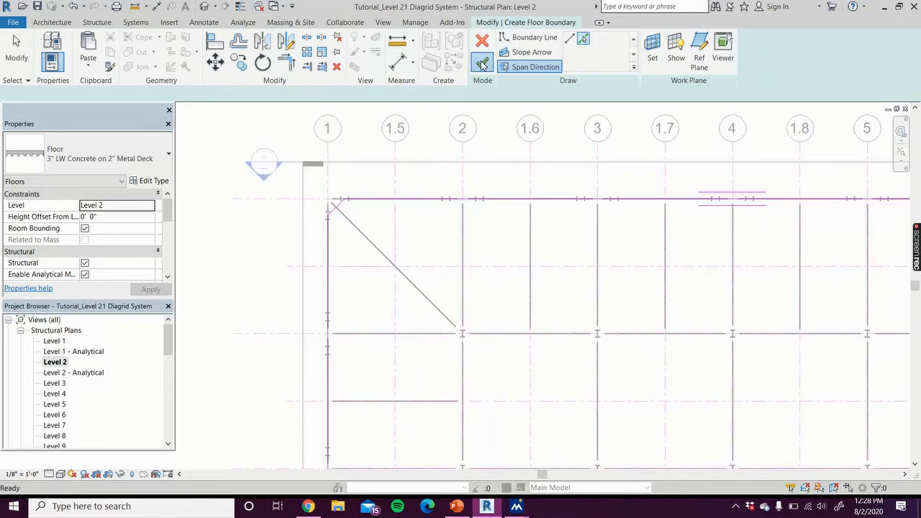
left_click(482, 62)
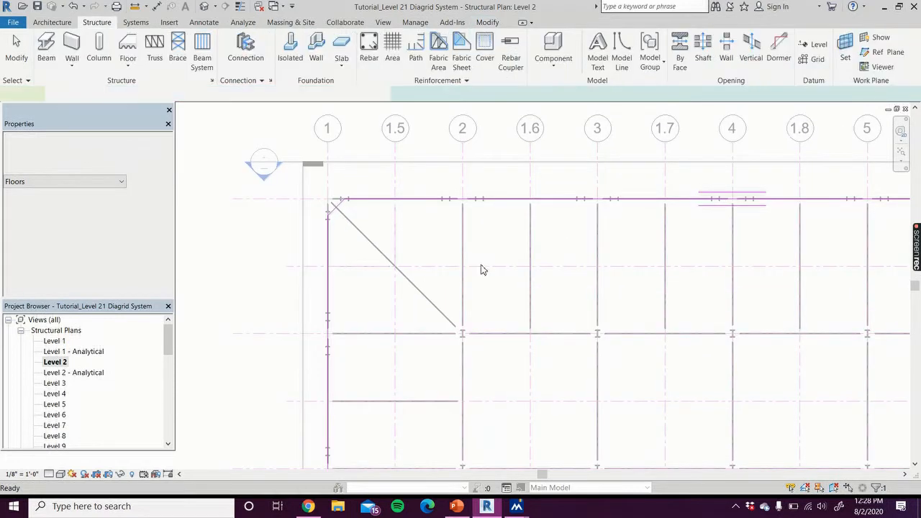
key("Escape")
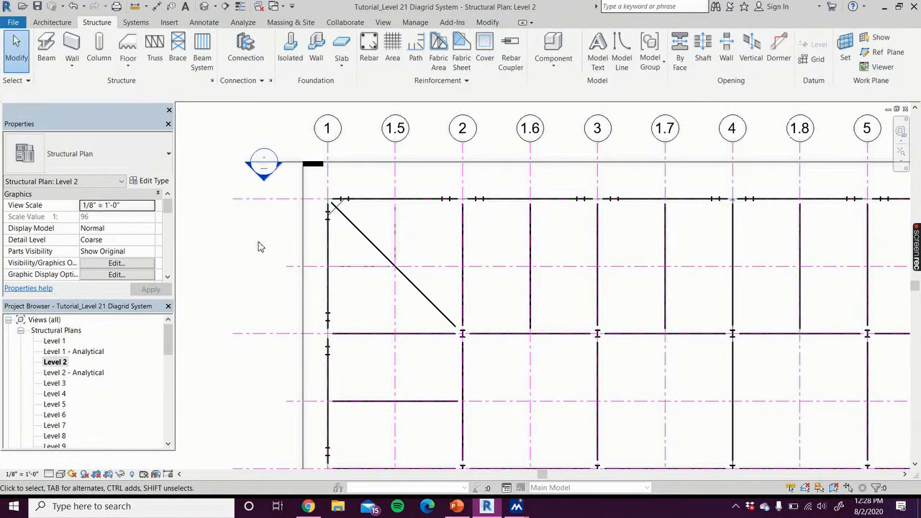
- Shorten the grid A girder between grids 1 and 2 at its grid 1 end to the slanted column centre
scroll(358, 202, "up", 2)
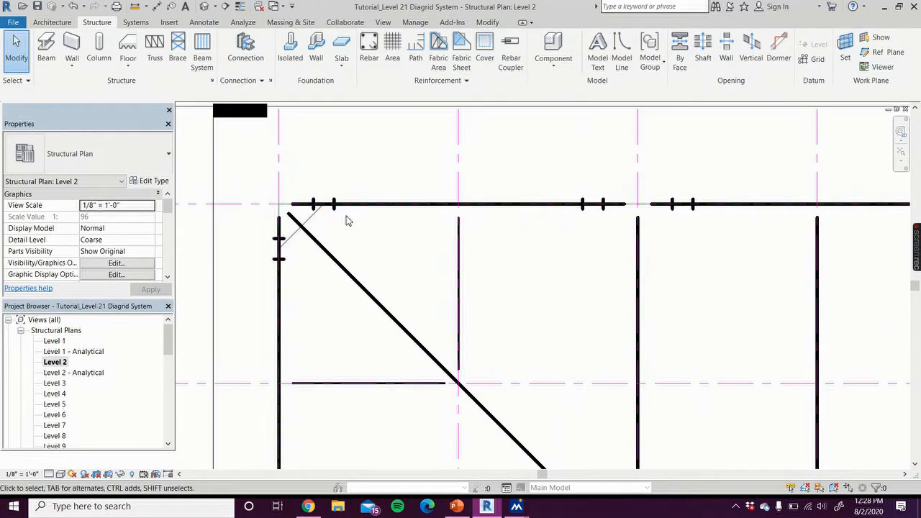
scroll(336, 212, "up", 3)
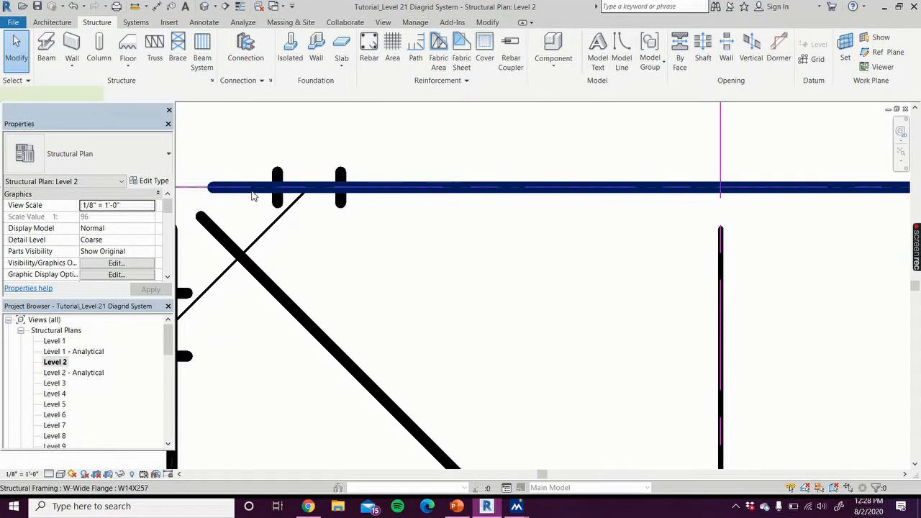
left_click(251, 191)
middle_click_drag(213, 161, 294, 195)
left_click_drag(252, 221, 389, 222)
- Shorten the grid 1 girder between grids A and B to the slanted column centres at both ends
scroll(420, 248, "down", 1)
middle_click_drag(420, 248, 468, 196)
left_click(324, 223)
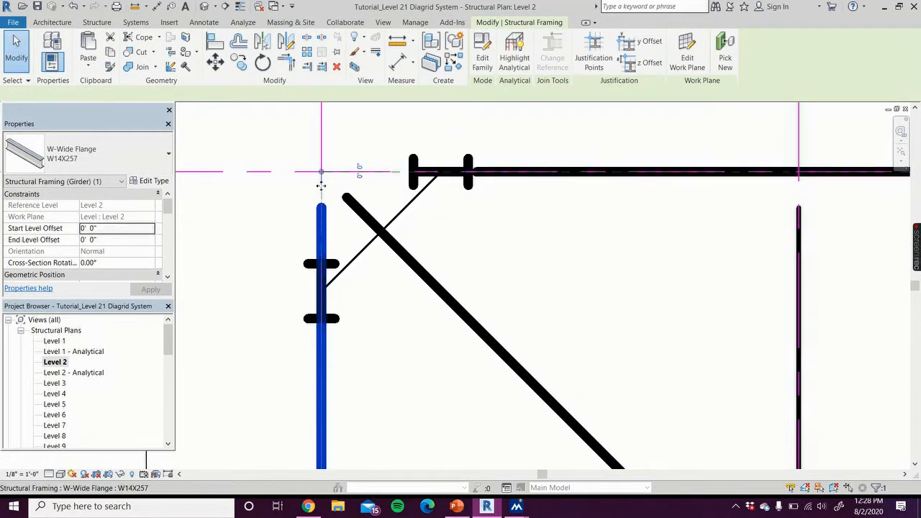
left_click_drag(322, 173, 321, 291)
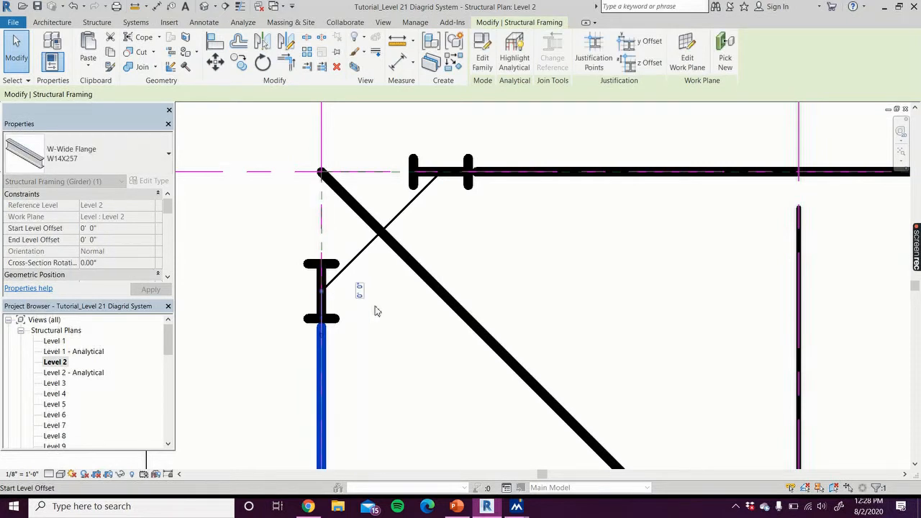
scroll(422, 373, "down", 2)
scroll(426, 395, "down", 1)
middle_click_drag(425, 395, 459, 70)
scroll(430, 270, "up", 1)
middle_click_drag(430, 270, 453, 189)
left_click(404, 296)
left_click_drag(407, 300, 405, 235)
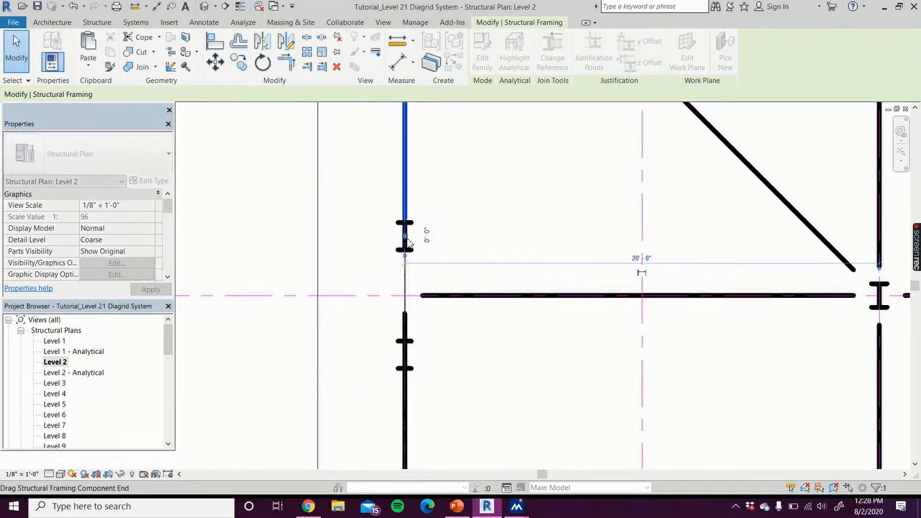
- Shorten the grid 1 girder between grids B and C to the slanted column centres at both ends
middle_click_drag(451, 388, 453, 329)
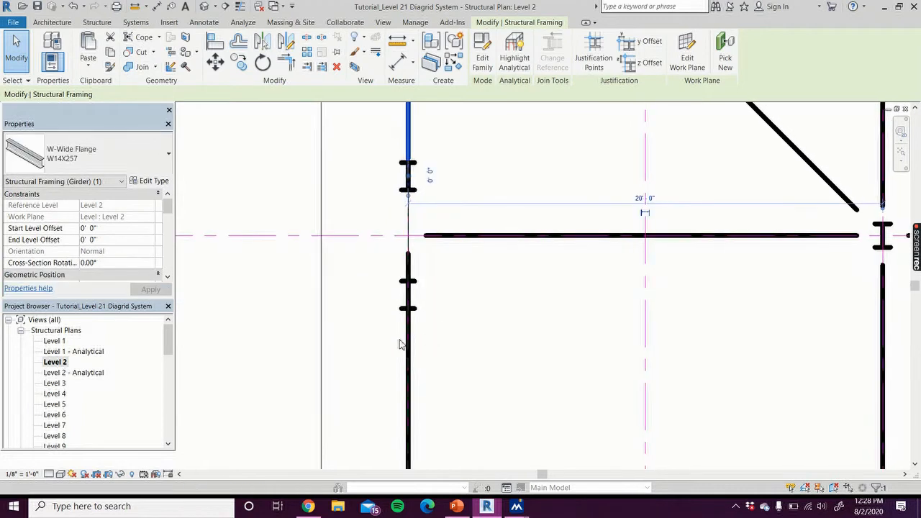
scroll(414, 340, "up", 3)
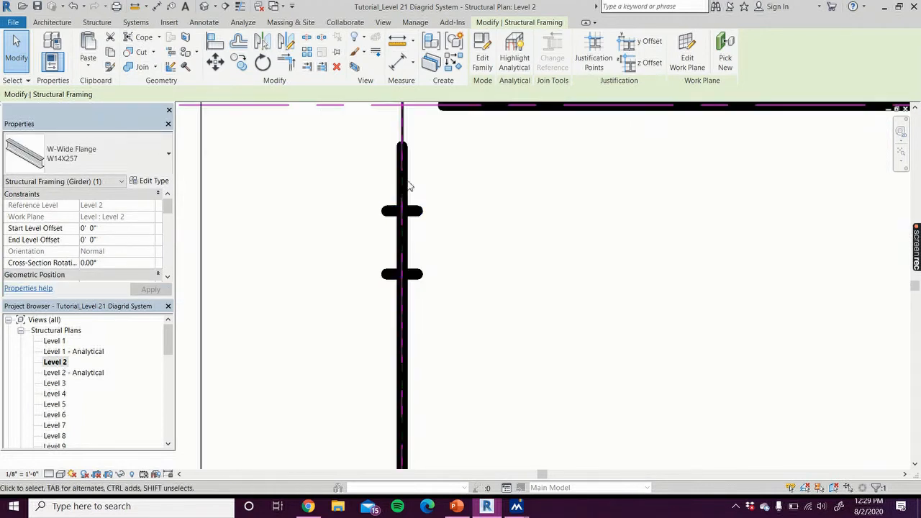
scroll(412, 173, "up", 1)
scroll(411, 161, "down", 4)
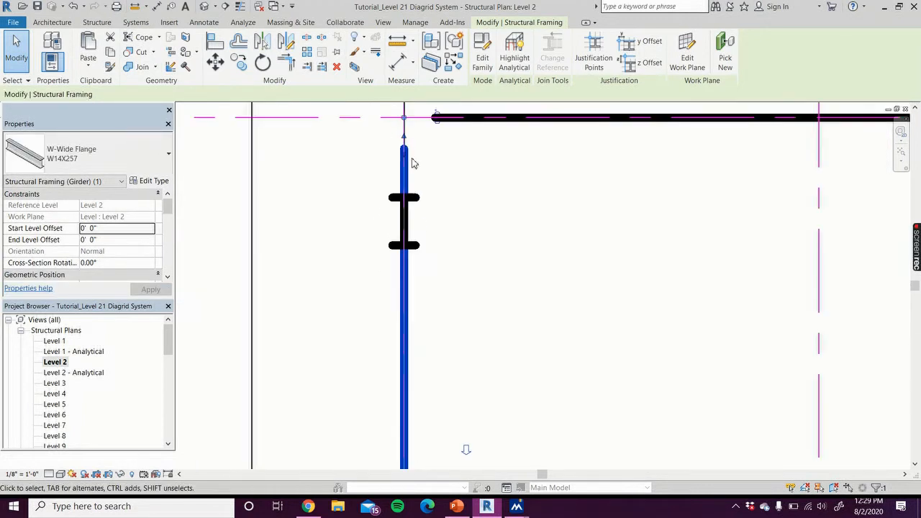
left_click_drag(407, 133, 406, 211)
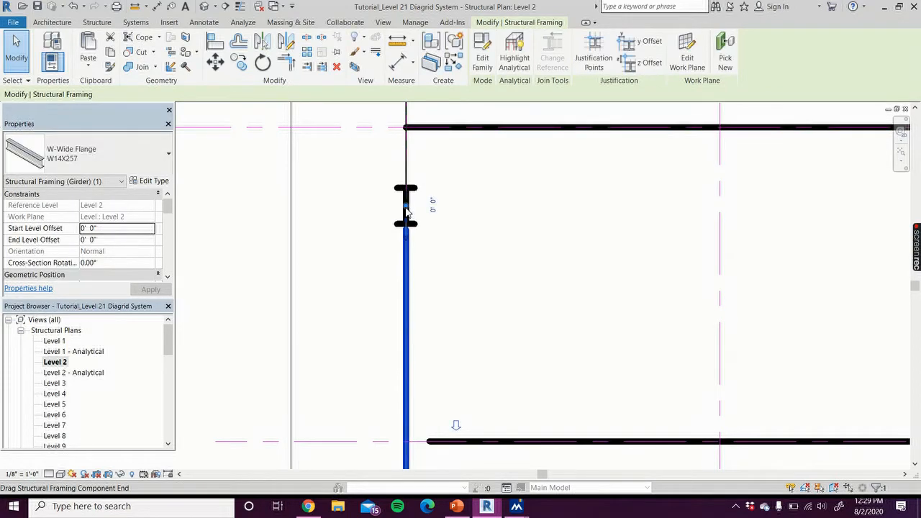
scroll(494, 228, "down", 2)
middle_click_drag(547, 236, 539, 144)
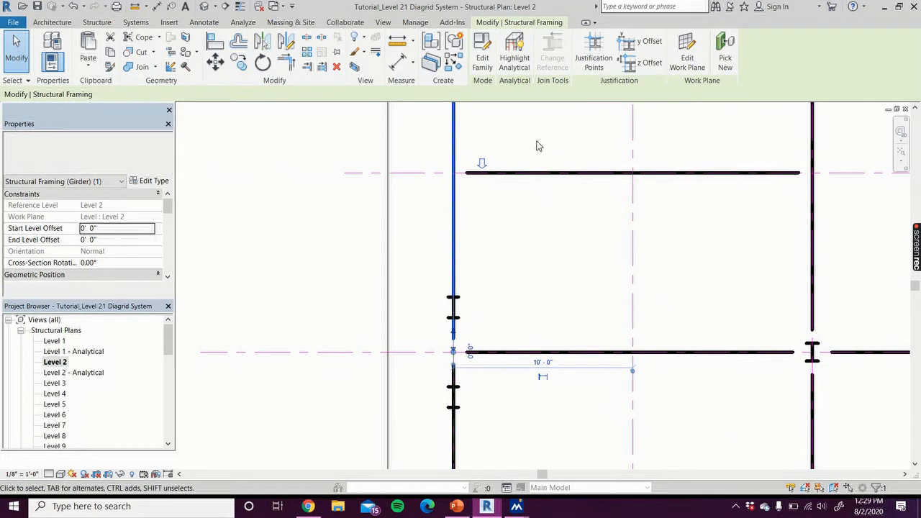
scroll(453, 325, "up", 5)
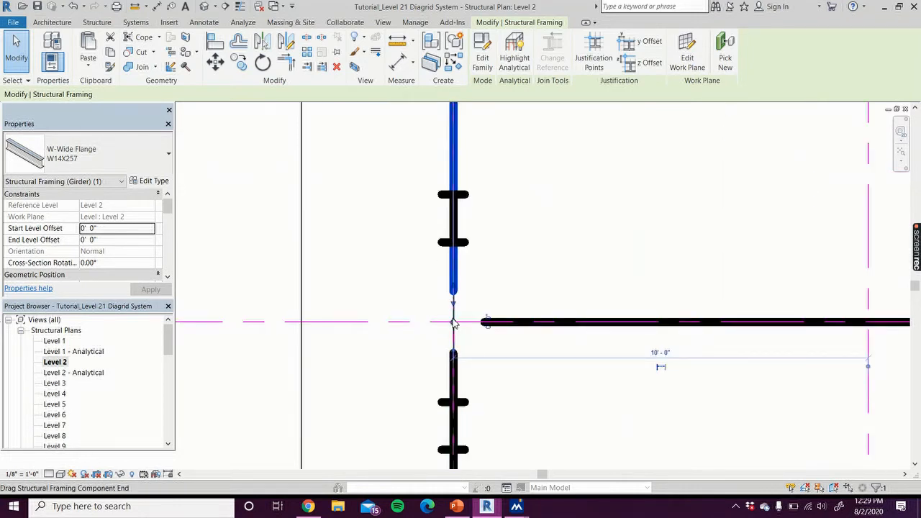
left_click_drag(455, 328, 454, 254)
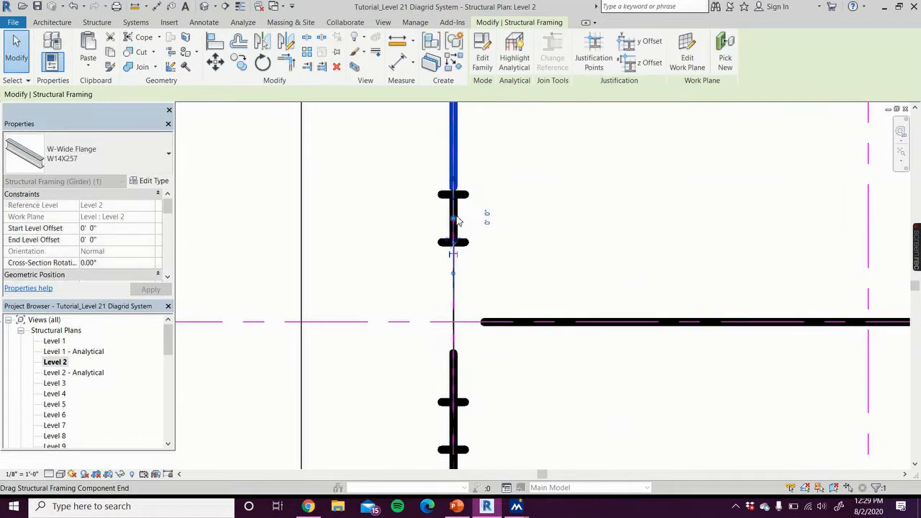
- Shorten the grid 1 girder between grids C and D to the slanted column centres at both ends
middle_click_drag(543, 365, 553, 266)
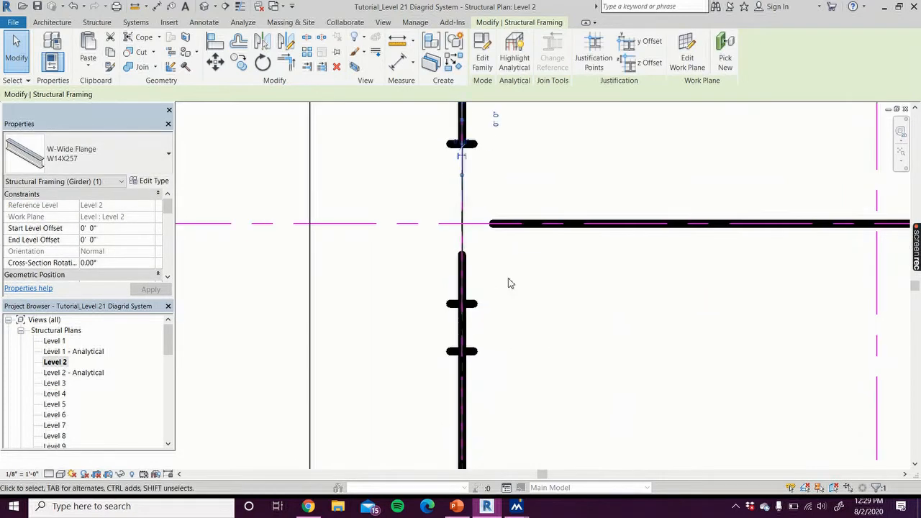
left_click(463, 268)
left_click_drag(463, 224, 468, 285)
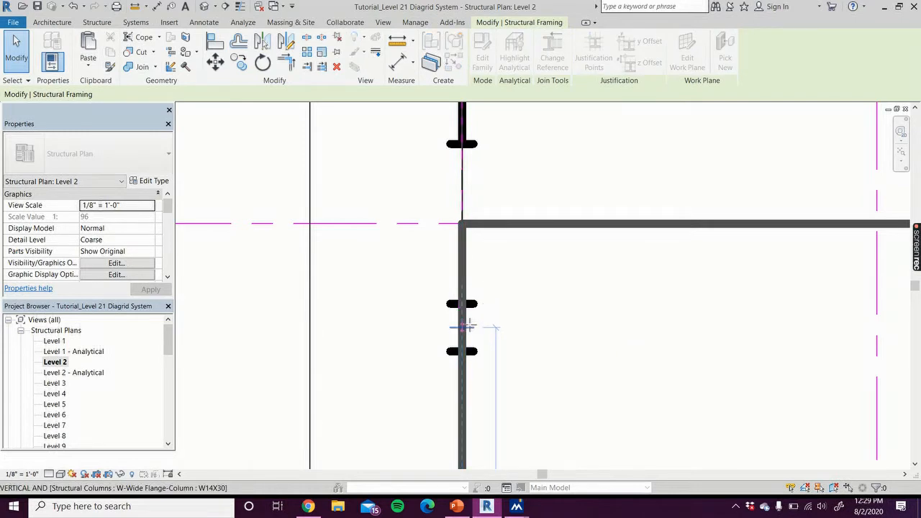
left_click_drag(466, 327, 468, 325)
scroll(471, 327, "down", 4)
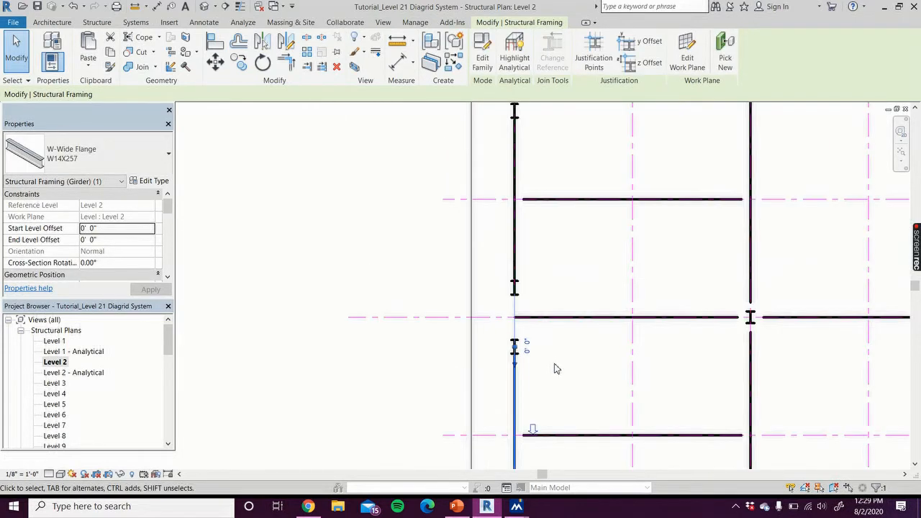
scroll(563, 381, "down", 1)
middle_click_drag(566, 384, 521, 109)
scroll(494, 242, "up", 8)
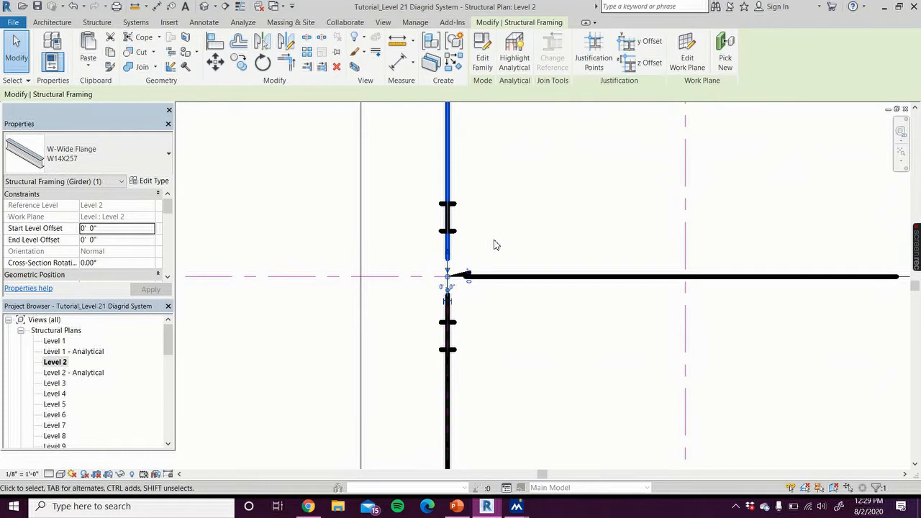
left_click_drag(440, 288, 440, 290)
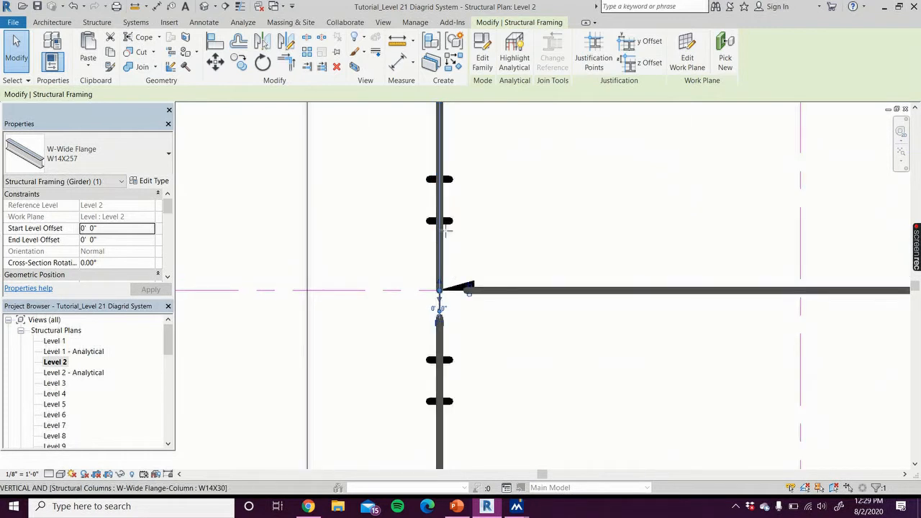
left_click_drag(440, 202, 440, 201)
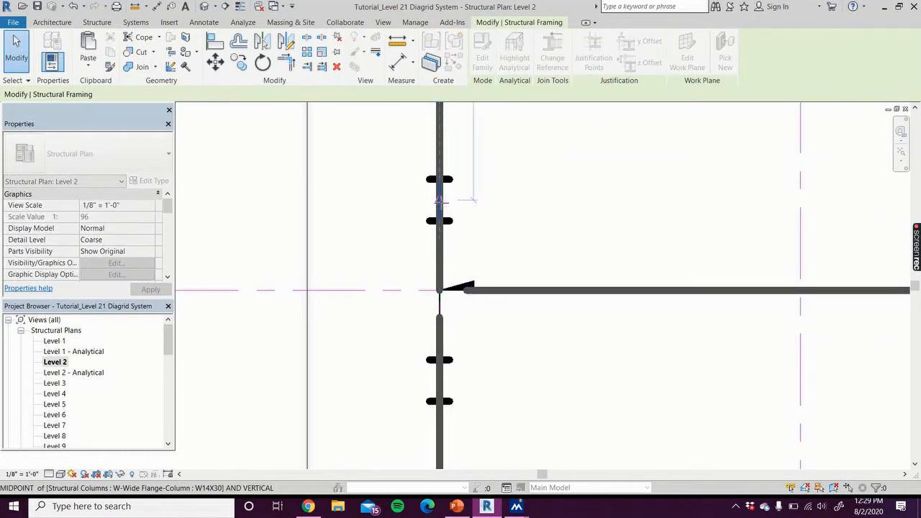
- Shorten the grid 1 girder between grids D and E to the slanted column centres at both ends
middle_click_drag(493, 360, 487, 275)
left_click(444, 244)
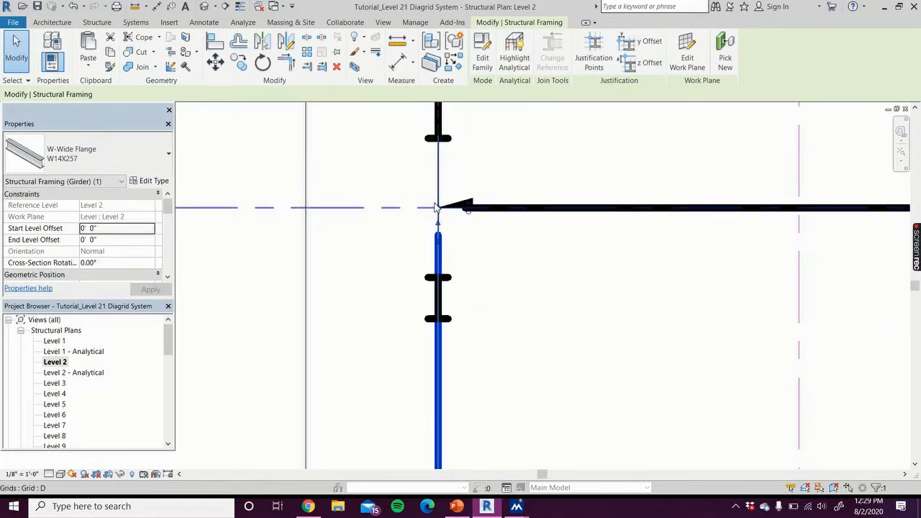
left_click_drag(439, 210, 440, 229)
left_click_drag(443, 294, 442, 299)
scroll(526, 329, "down", 3)
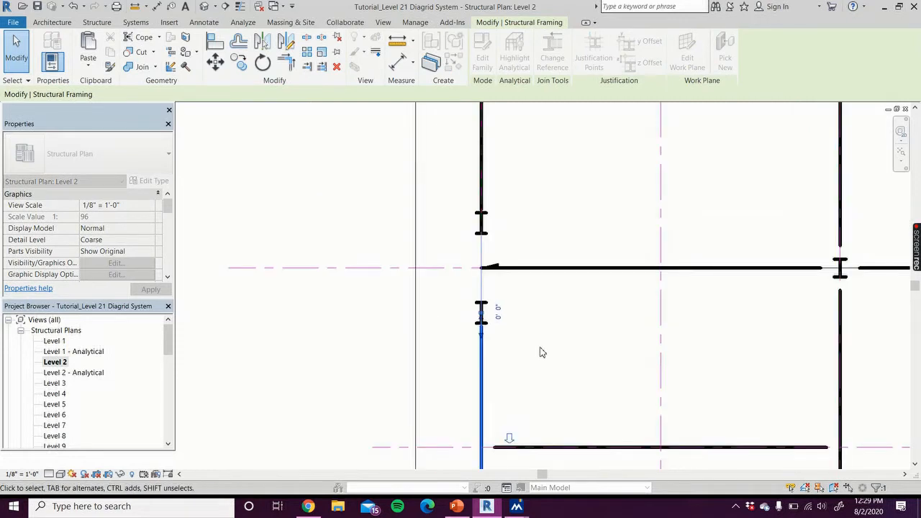
middle_click_drag(541, 347, 565, 134)
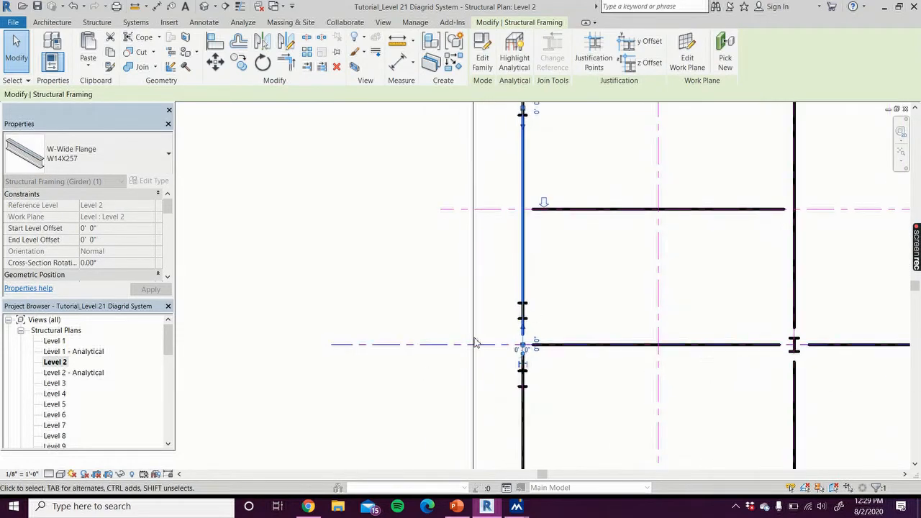
scroll(498, 346, "up", 5)
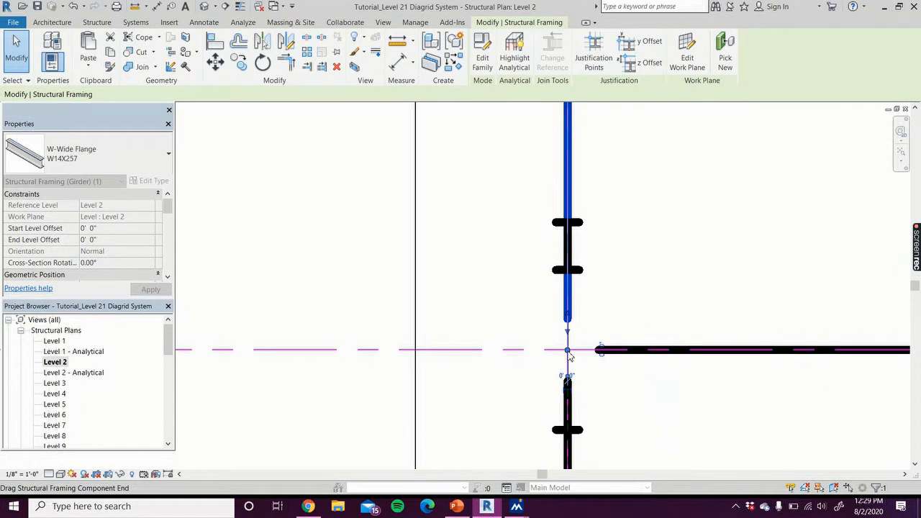
left_click_drag(569, 356, 569, 247)
- Shorten the grid 1 girder between grids E and F to the slanted column centres at both ends
scroll(621, 377, "down", 1)
middle_click_drag(619, 375, 564, 208)
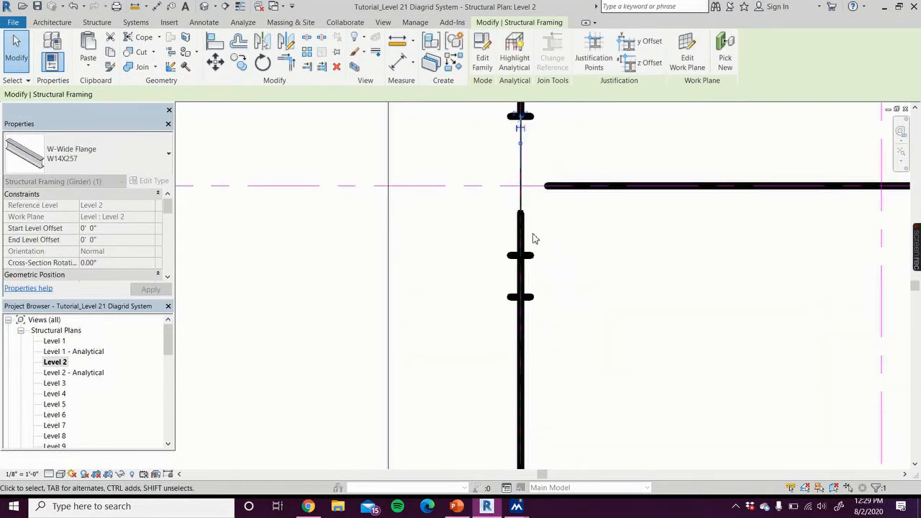
left_click(525, 229)
left_click_drag(521, 187, 528, 275)
key("Escape")
scroll(578, 340, "down", 4)
middle_click_drag(596, 323, 533, 68)
scroll(506, 296, "up", 4)
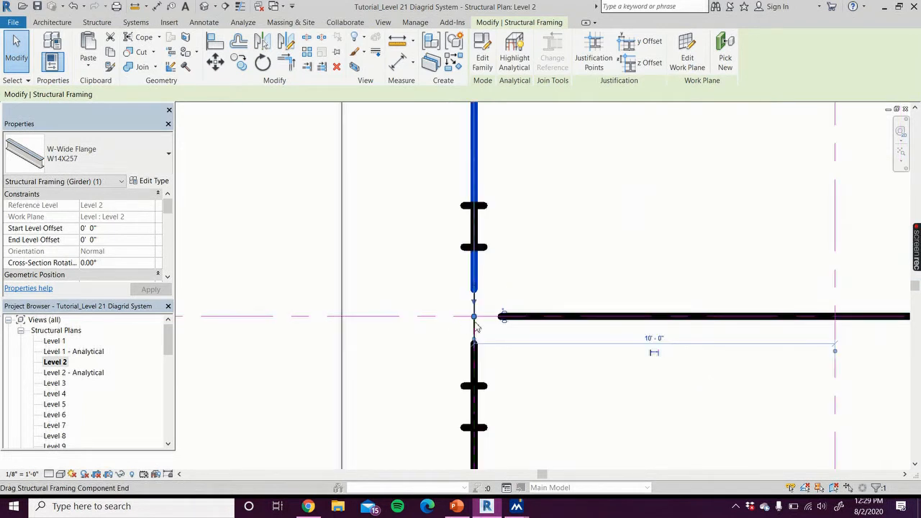
left_click_drag(475, 321, 474, 226)
- Shorten the grid 1 girder between grids F and G to the slanted column centres at both ends
middle_click_drag(531, 337, 522, 250)
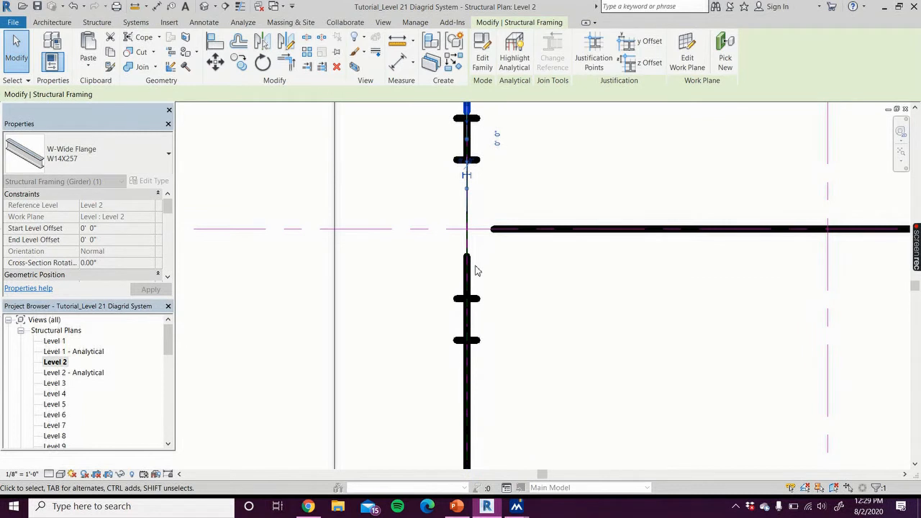
left_click(471, 268)
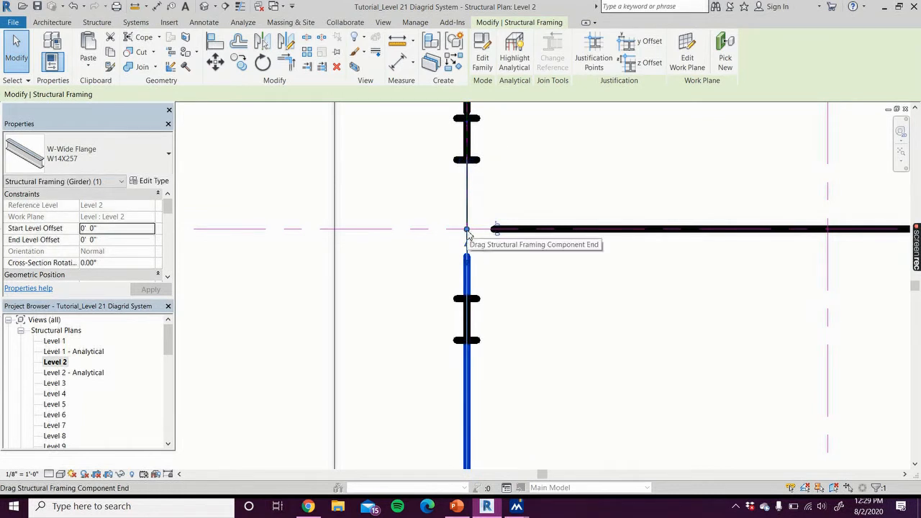
left_click_drag(467, 234, 466, 274)
left_click_drag(468, 308, 468, 309)
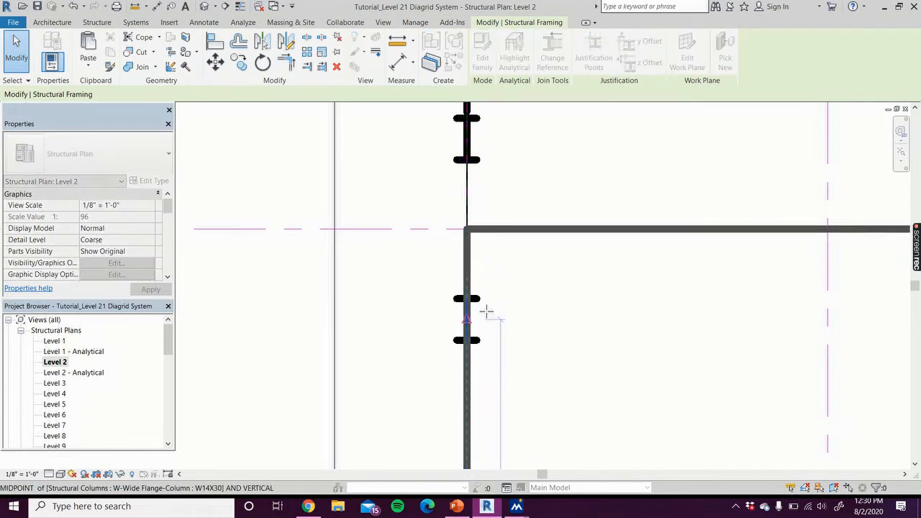
scroll(552, 373, "down", 2)
middle_click_drag(552, 373, 530, 7)
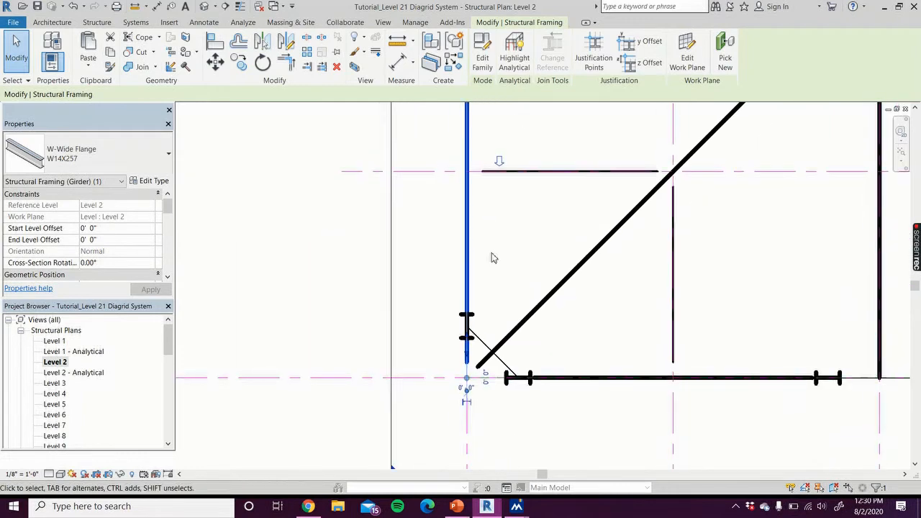
scroll(469, 384, "up", 2)
left_click_drag(468, 380, 468, 293)
- Shorten the grid G girder between grids 3 and 4 to the slanted column centres at both ends
scroll(642, 447, "down", 3)
middle_click_drag(652, 437, 225, 379)
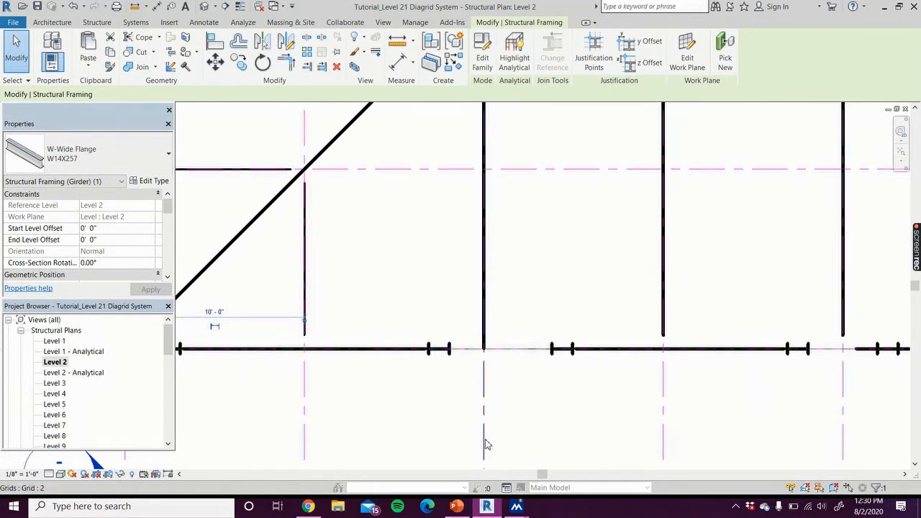
scroll(421, 409, "up", 2)
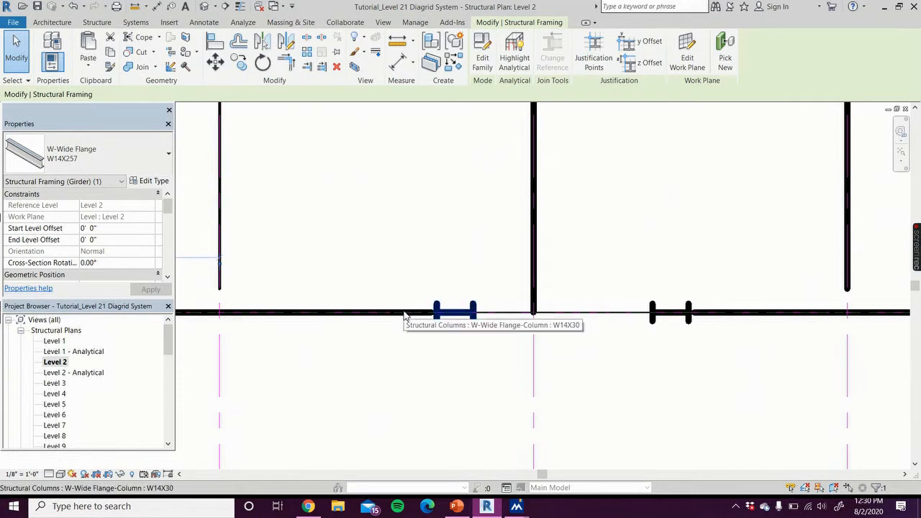
scroll(648, 372, "down", 7)
mouse_move(616, 401)
middle_mouse_down()
mouse_move(411, 391)
mouse_move(288, 400)
middle_mouse_up()
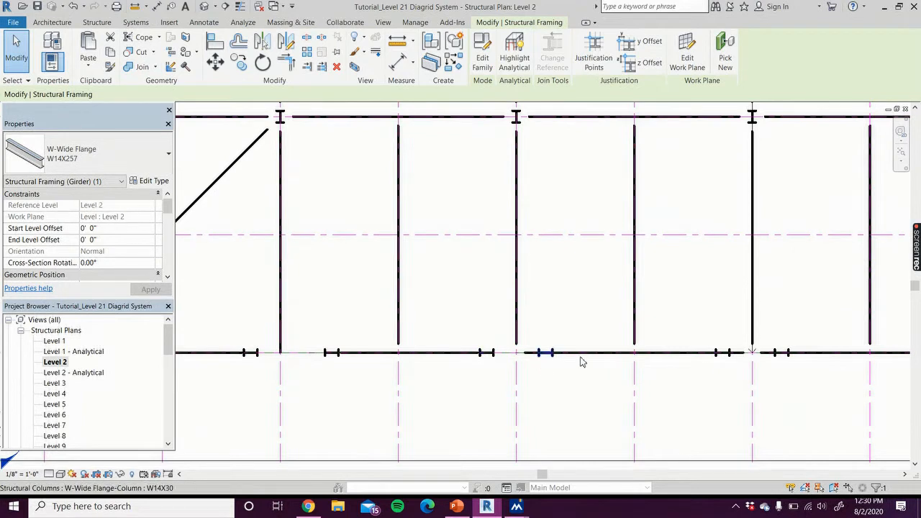
key("Escape")
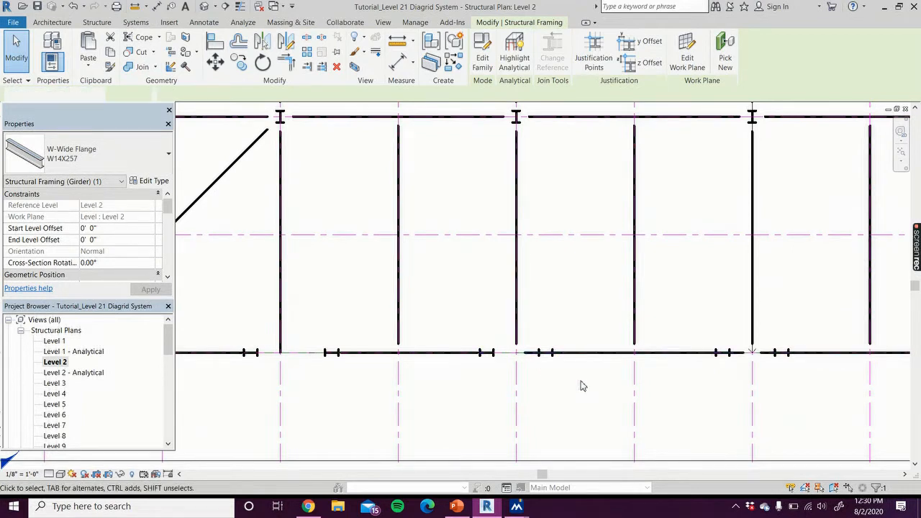
left_click(582, 360)
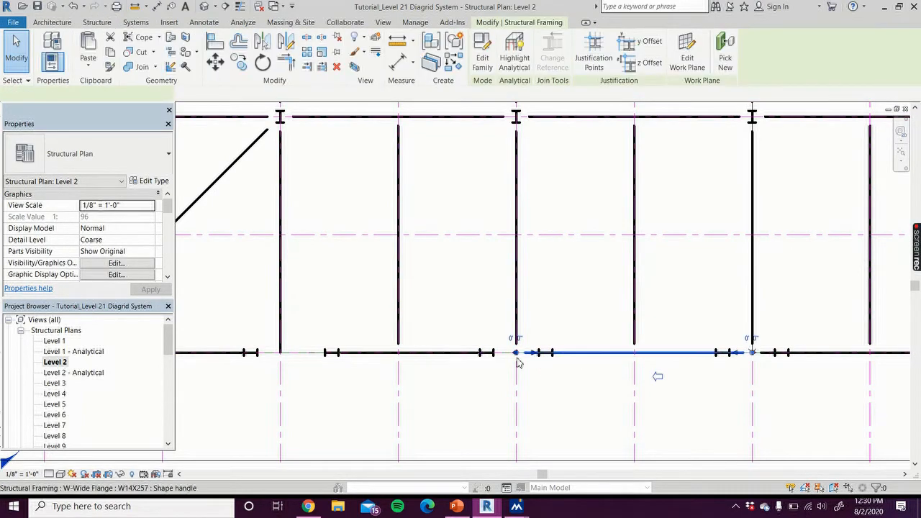
left_click_drag(521, 358, 545, 360)
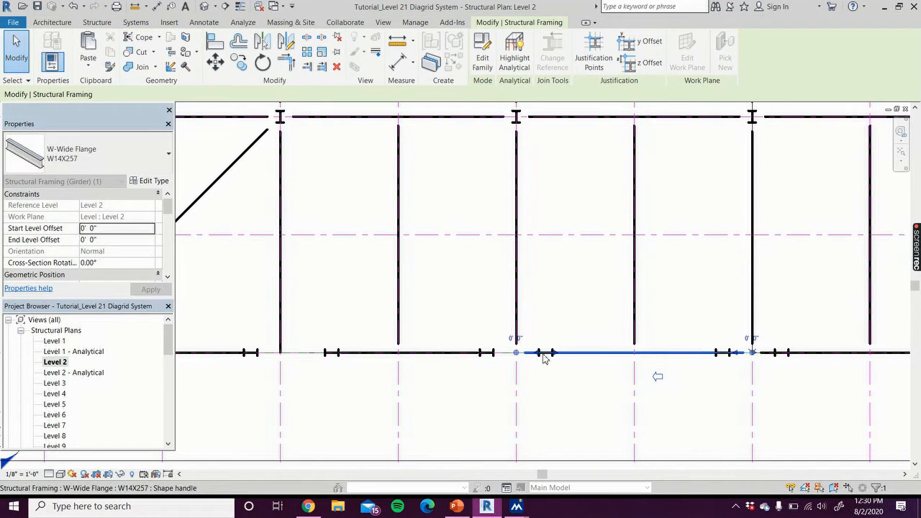
scroll(724, 366, "up", 3)
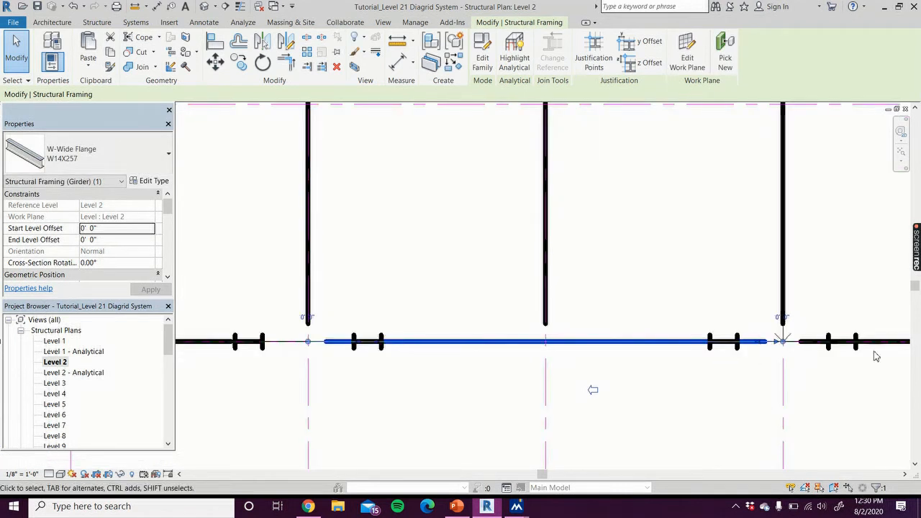
left_click_drag(782, 341, 724, 342)
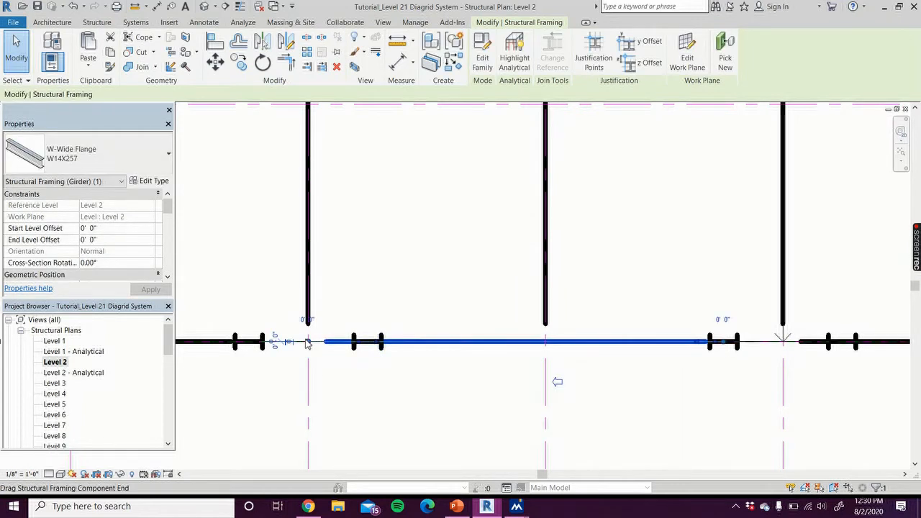
left_click_drag(309, 343, 354, 343)
left_click(434, 395)
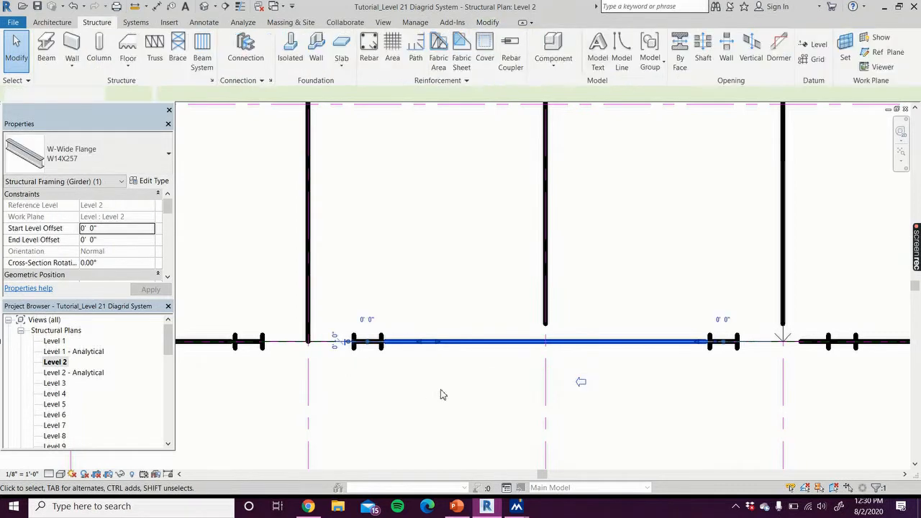
- Shorten the grid G girder between grids 4 and 5 to the slanted column centres at both ends
scroll(647, 388, "down", 3)
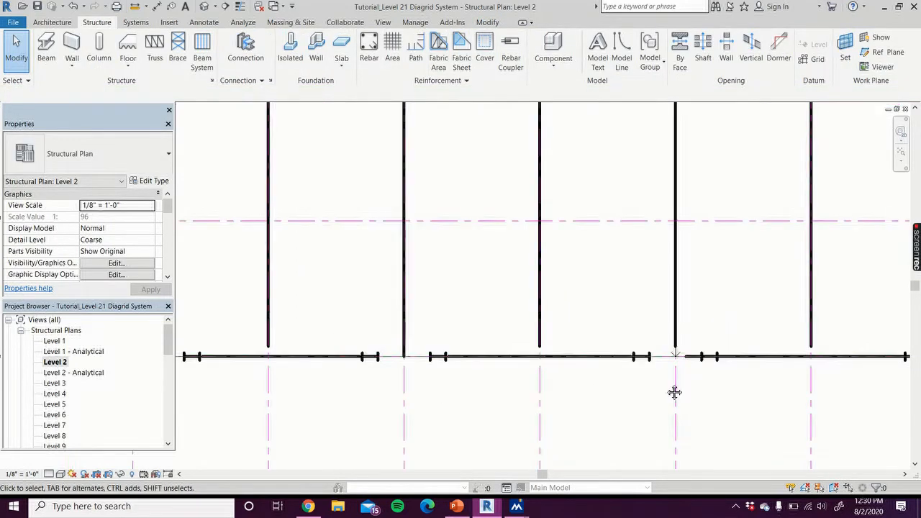
scroll(452, 387, "up", 4)
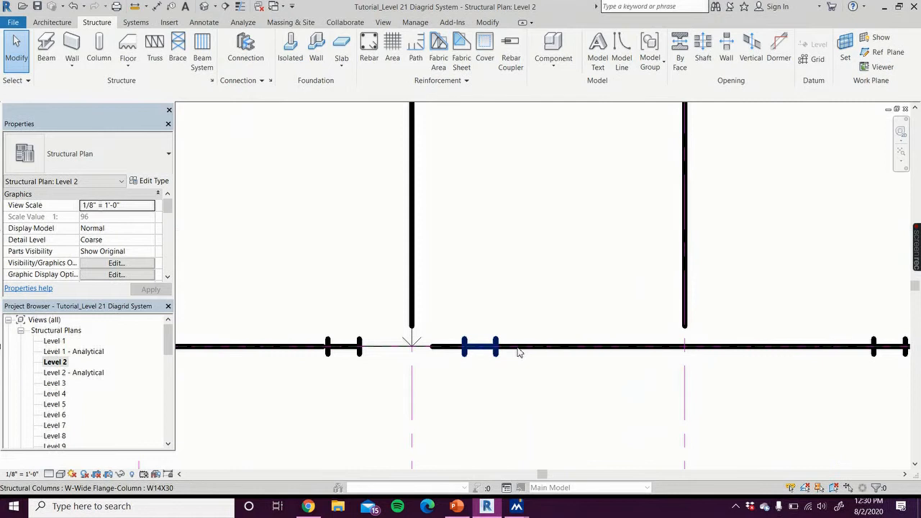
key("Tab")
key("Tab")
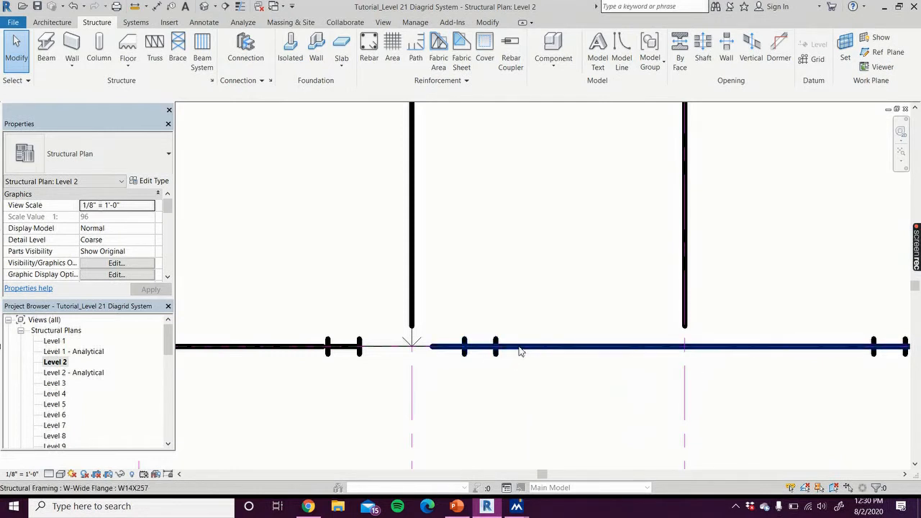
left_click(518, 351)
left_click_drag(412, 348, 480, 349)
scroll(586, 387, "down", 1)
middle_click_drag(555, 401, 288, 425)
scroll(601, 393, "up", 2)
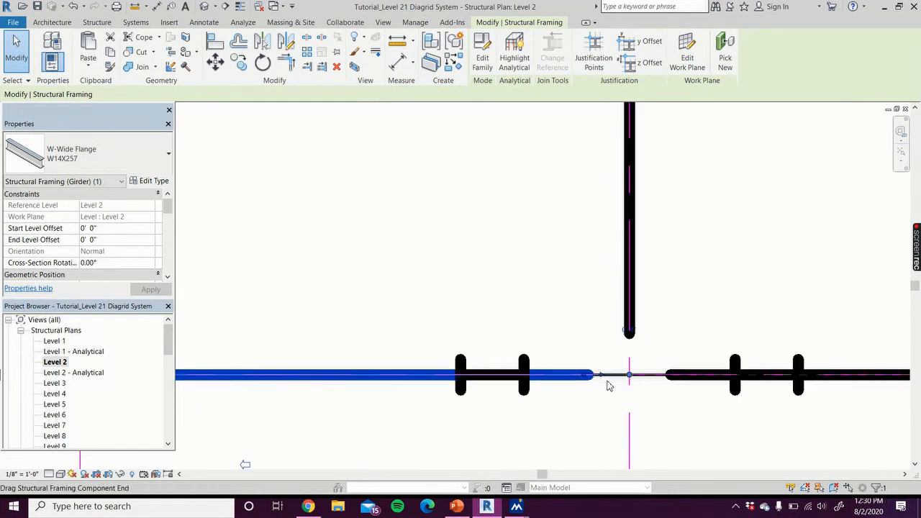
left_click_drag(607, 382, 582, 375)
mouse_move(507, 381)
left_mouse_down()
mouse_move(485, 380)
mouse_move(495, 380)
left_mouse_up()
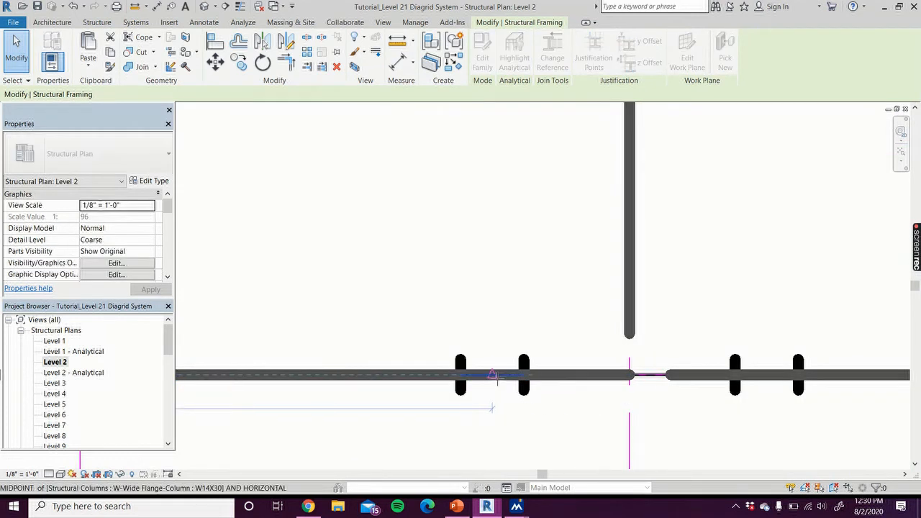
- Shorten the grid G girder between grids 5 and 6 to the slanted column centres at both ends
scroll(547, 393, "down", 2)
middle_click_drag(571, 411, 316, 415)
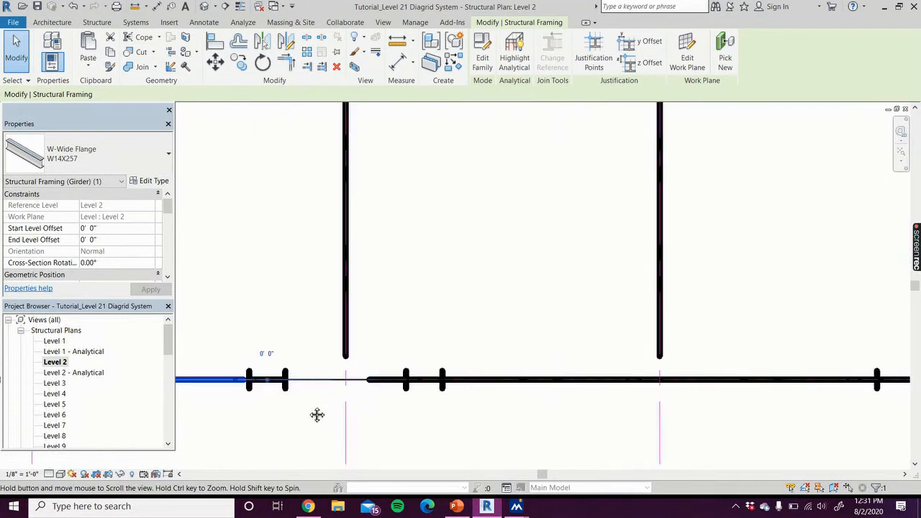
left_click(453, 381)
left_click_drag(360, 380, 416, 381)
scroll(492, 425, "down", 3)
middle_click_drag(435, 435, 171, 331)
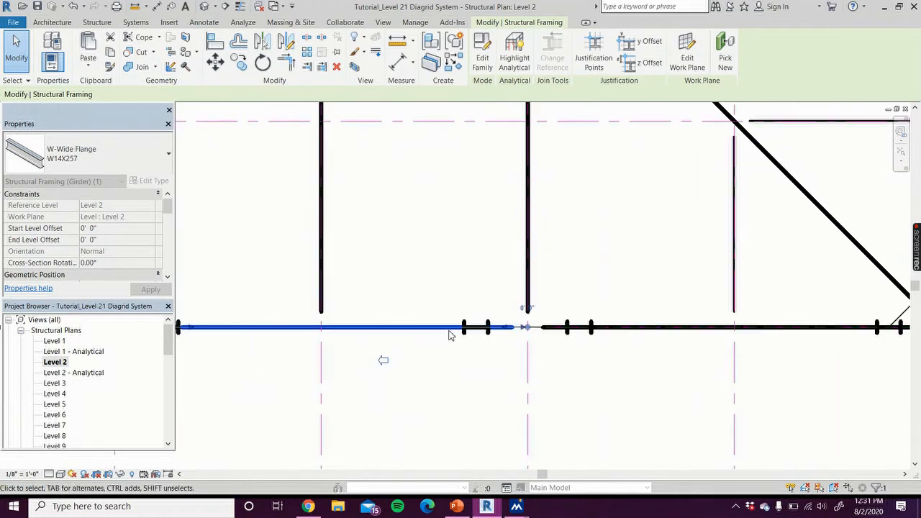
scroll(450, 335, "up", 2)
left_click_drag(634, 320, 551, 318)
- Shorten the grid G girder between grids 6 and 7 to the slanted column centres at both ends
scroll(607, 379, "down", 2)
middle_click_drag(606, 379, 288, 374)
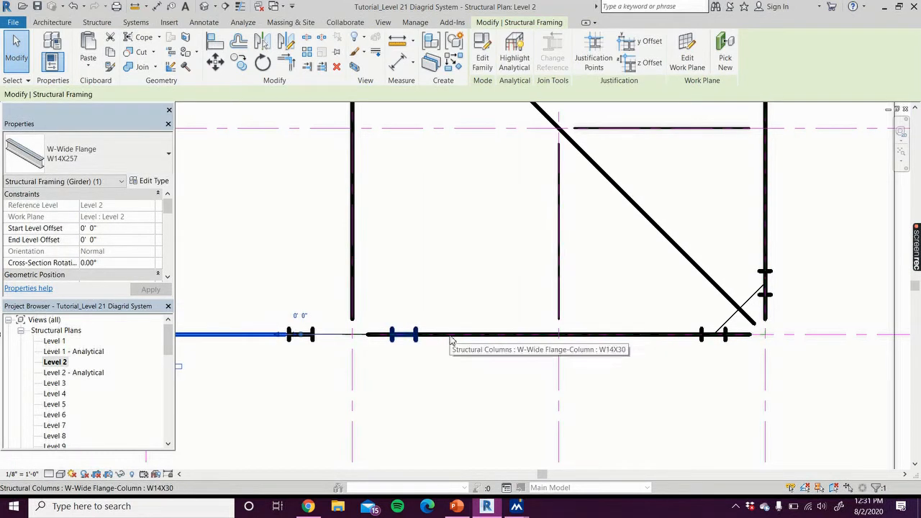
left_click(450, 338)
left_click_drag(354, 337, 404, 335)
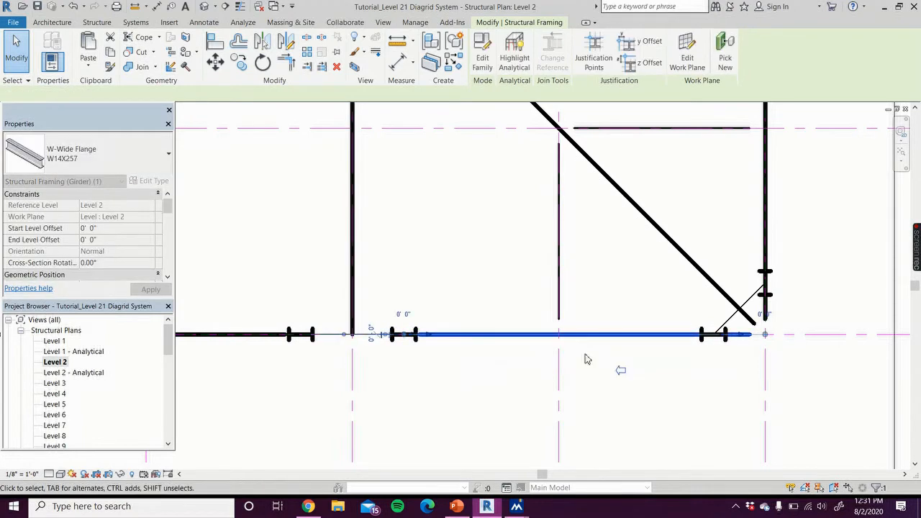
left_click_drag(766, 336, 717, 335)
left_click(705, 390)
scroll(706, 391, "down", 4)
scroll(705, 394, "down", 6)
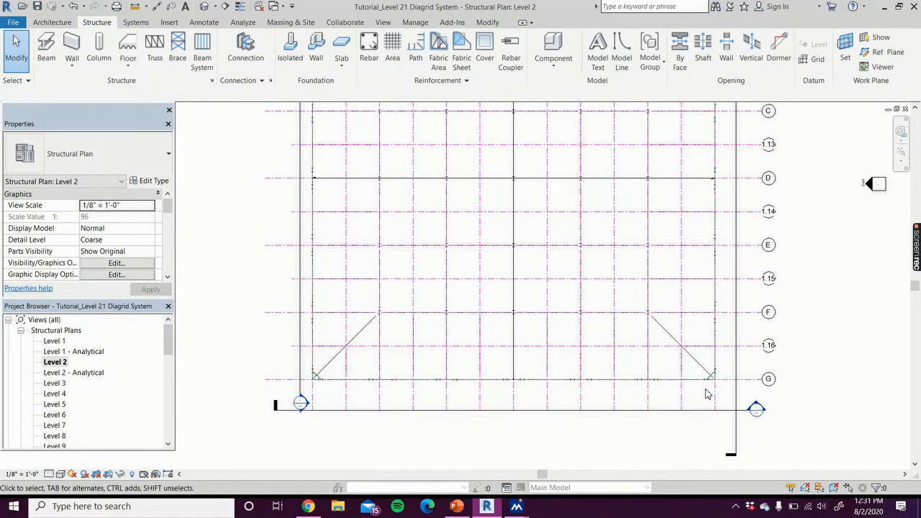
- Set up a new Level 2 beam with the W14X257 wide-flange type used by the grid G girders
scroll(502, 425, "up", 5)
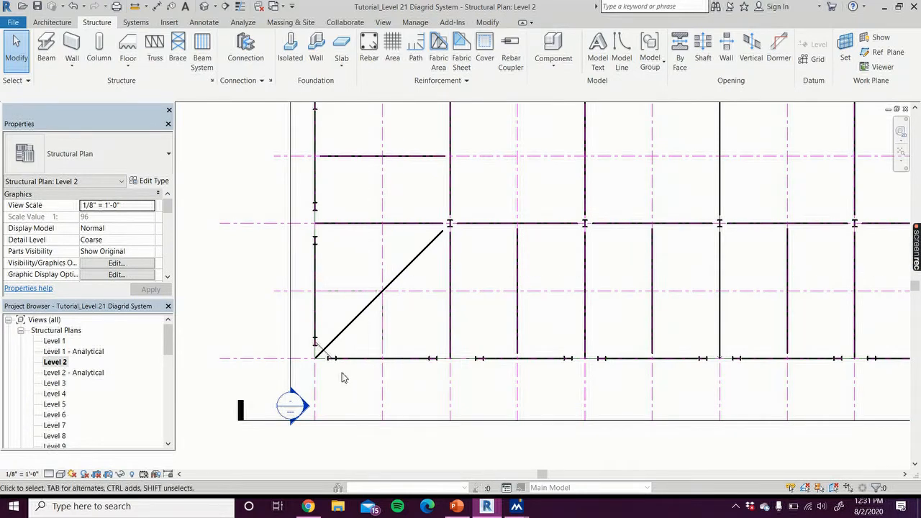
left_click(46, 47)
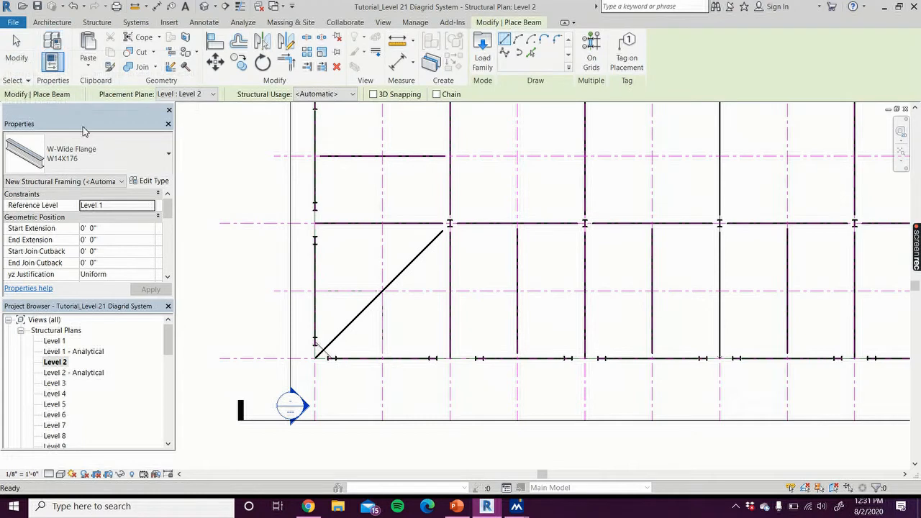
key("Escape")
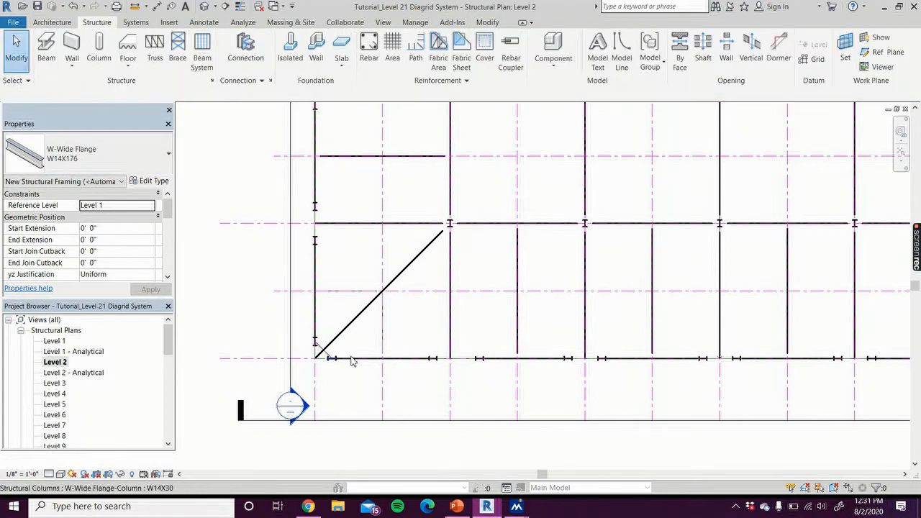
left_click(353, 362)
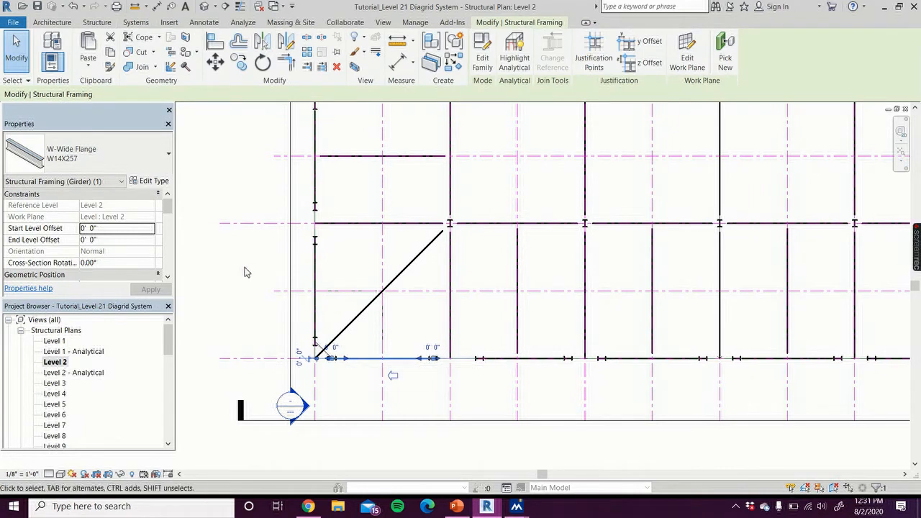
key("Escape")
left_click(46, 49)
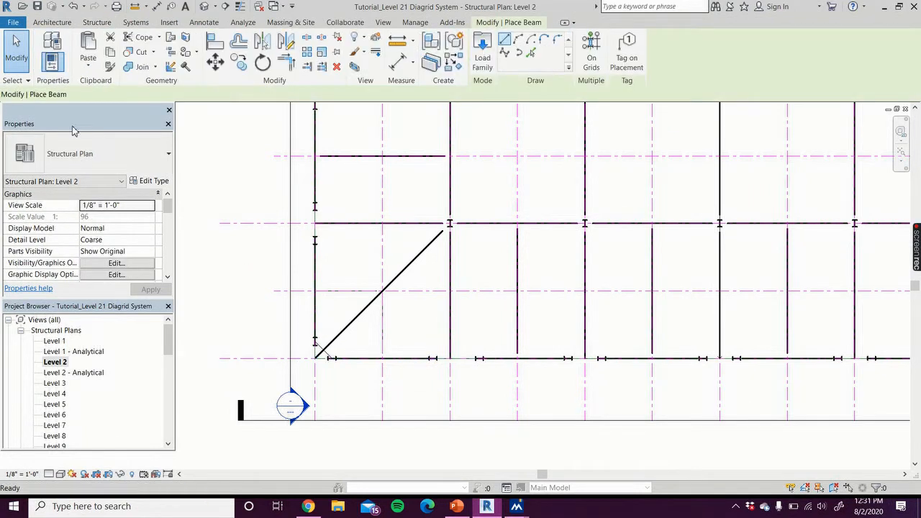
left_click(84, 152)
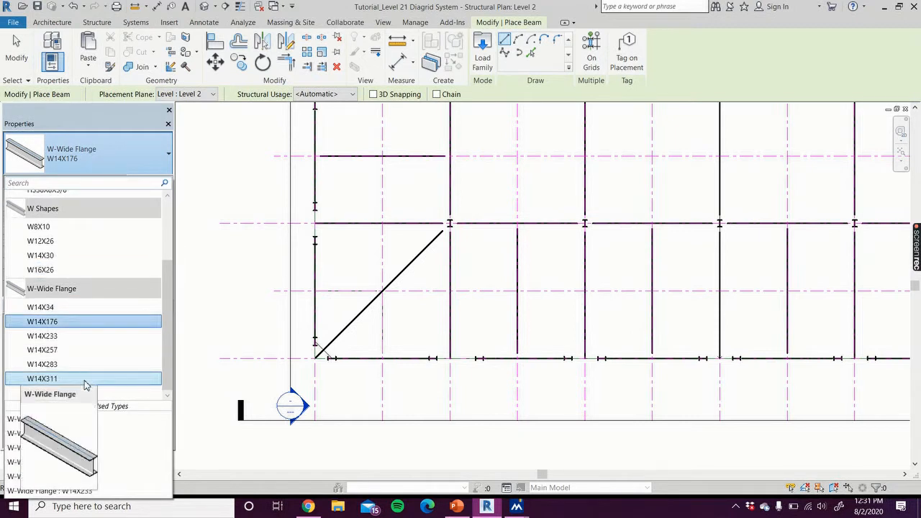
scroll(73, 359, "down", 1)
left_click(77, 351)
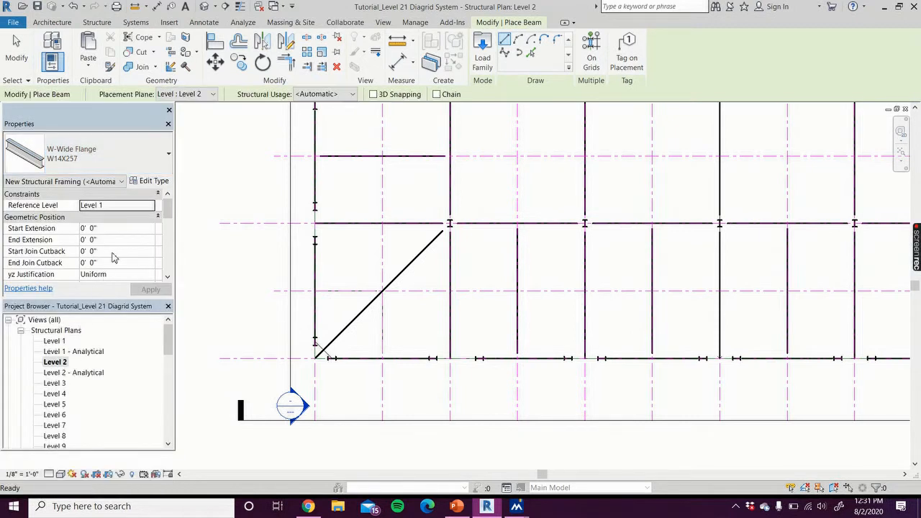
- Set the new beam's z justification to Center
scroll(112, 257, "down", 4)
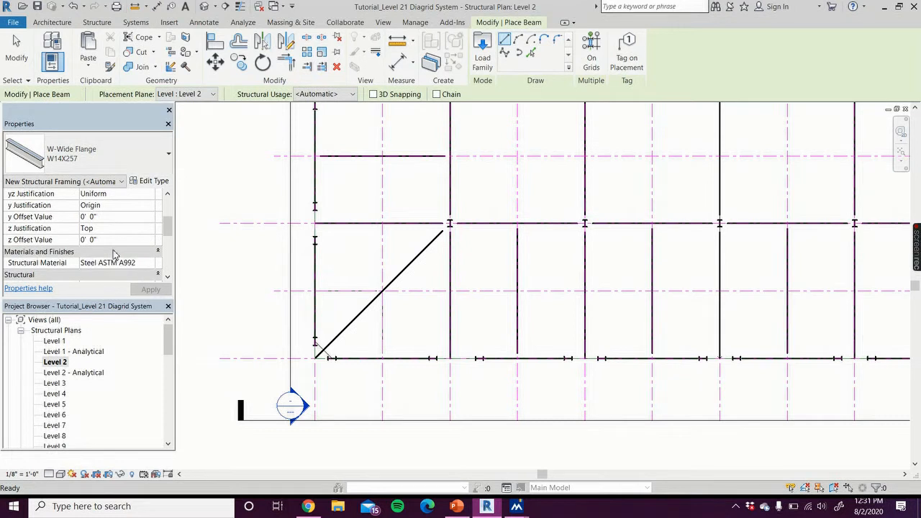
left_click(119, 229)
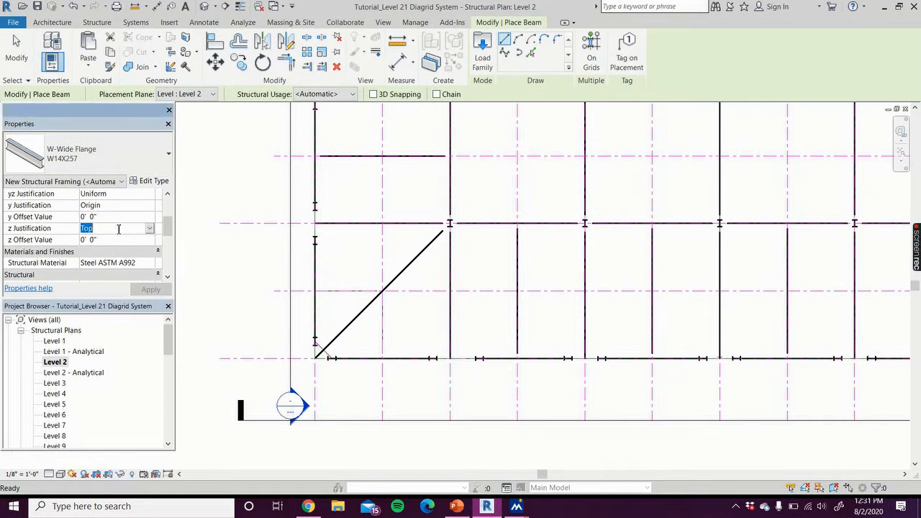
left_click(149, 229)
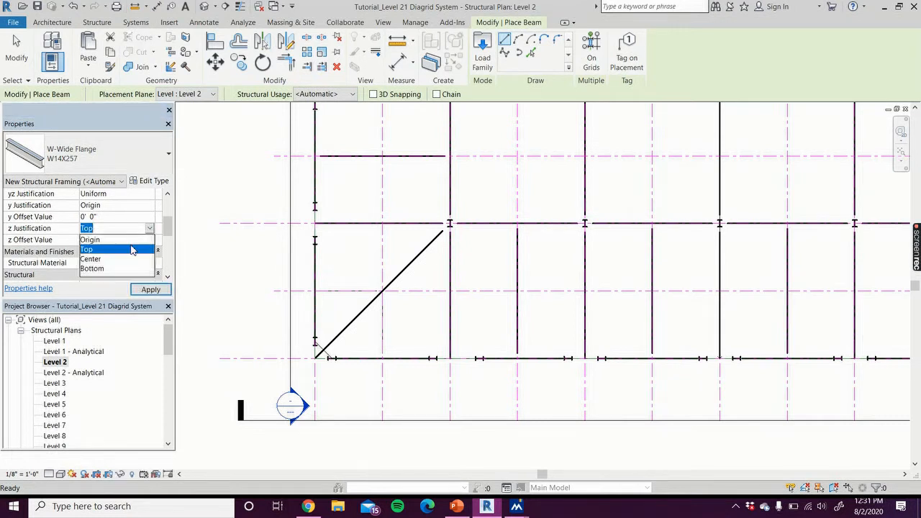
left_click(92, 259)
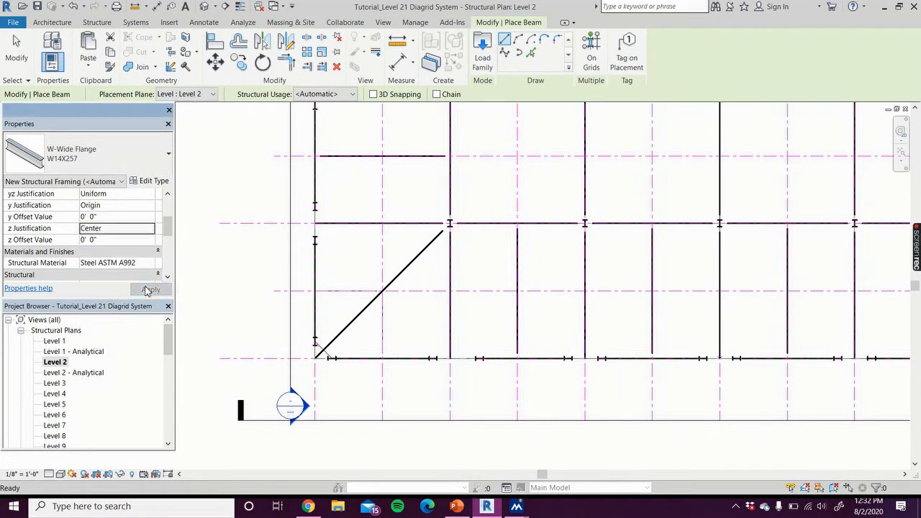
left_click(146, 290)
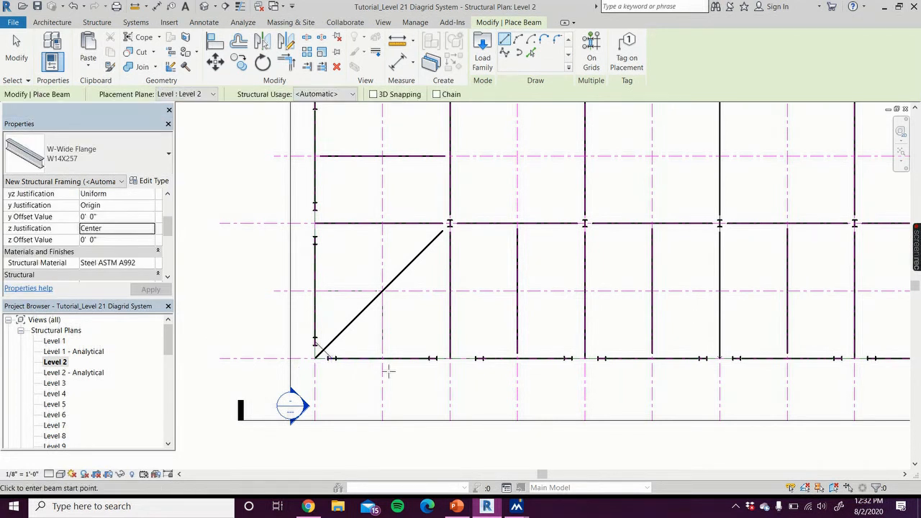
scroll(389, 371, "up", 5)
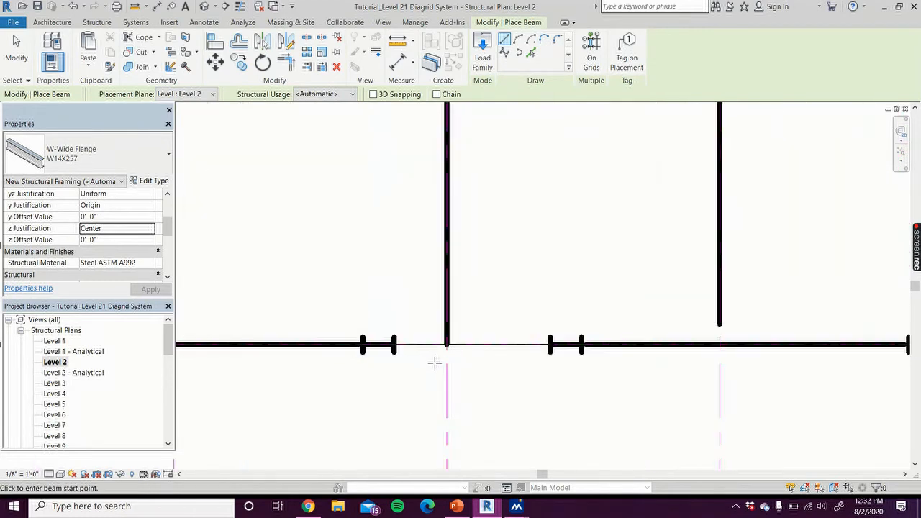
left_click(377, 344)
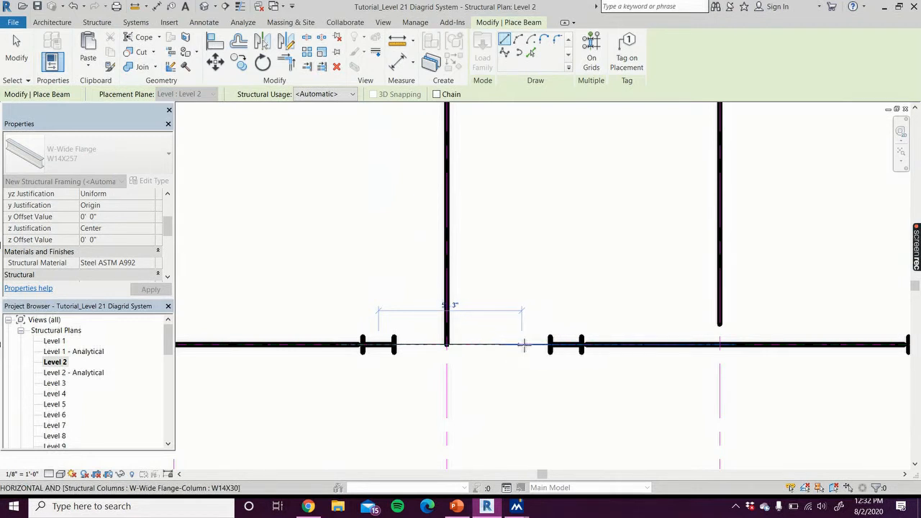
right_click(506, 379)
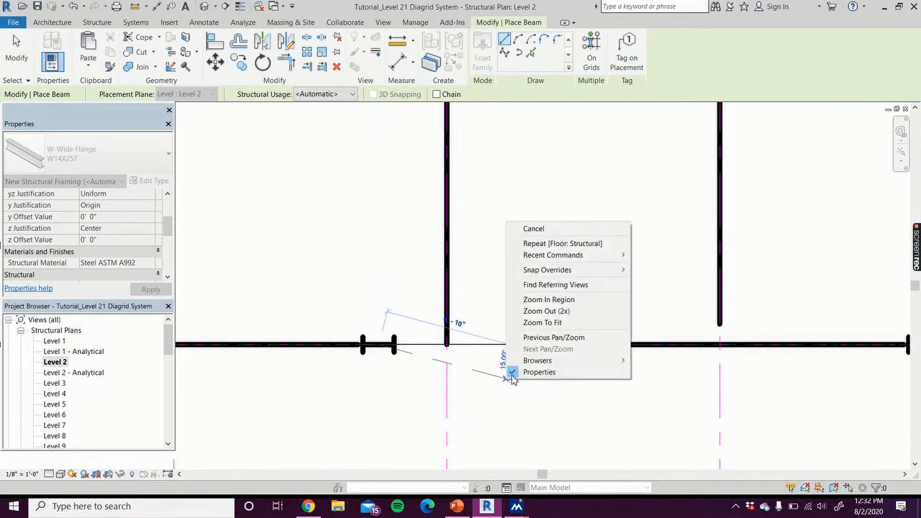
left_click(536, 229)
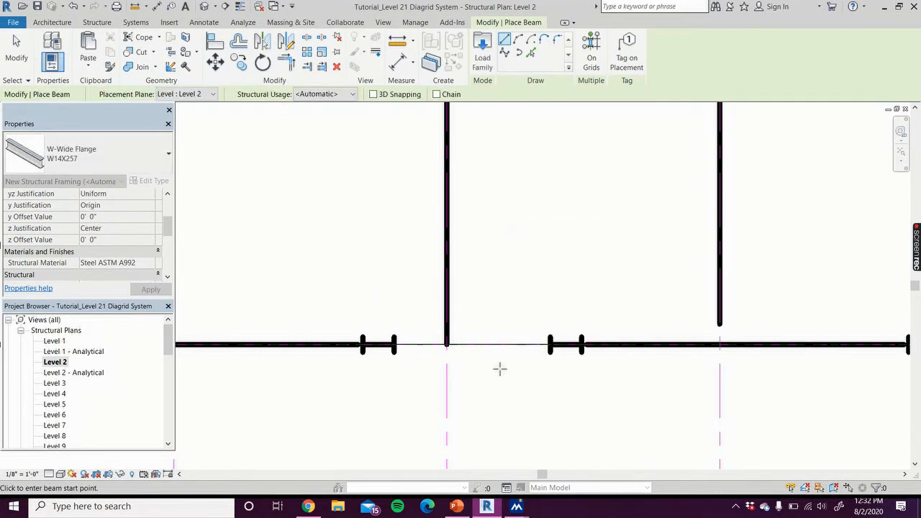
scroll(504, 369, "down", 2)
scroll(504, 369, "down", 2)
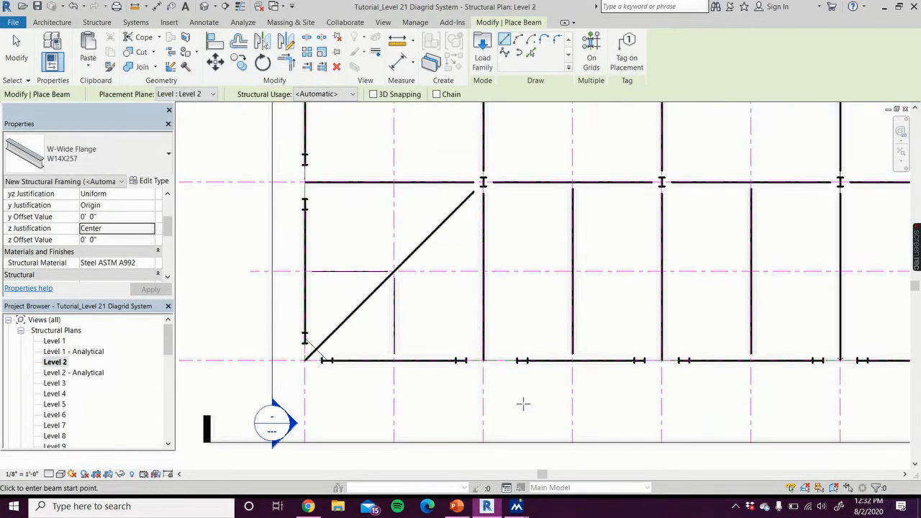
scroll(523, 404, "down", 3)
scroll(477, 386, "up", 4)
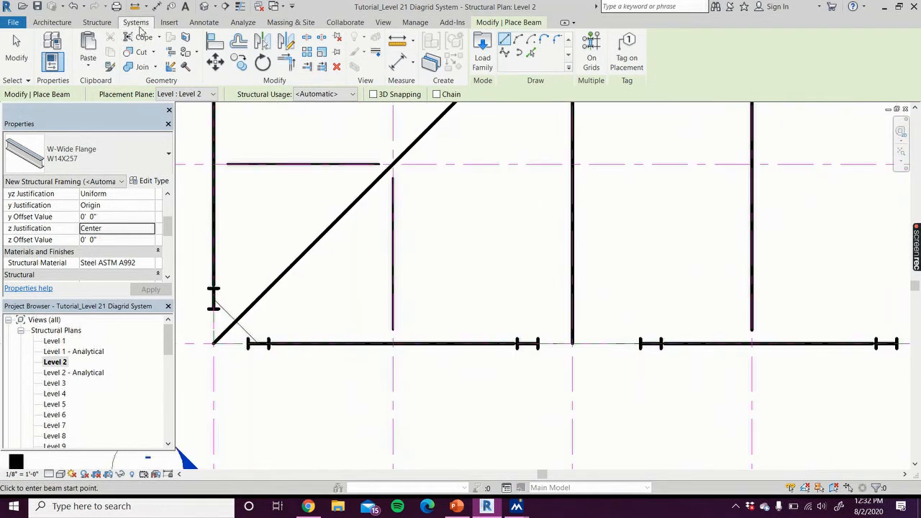
key("Escape")
key("Escape")
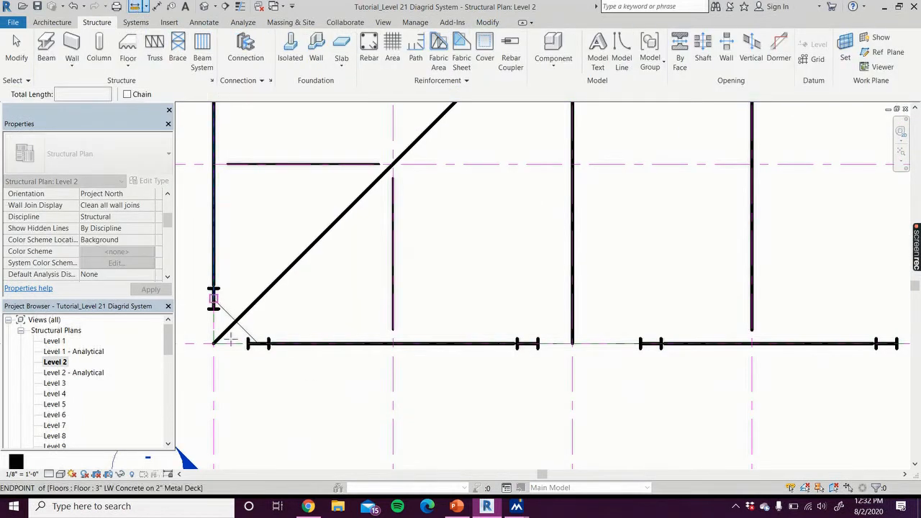
- Measure the length of the grid G girder between grids 1 and 2 from column centre to column centre
left_click(258, 343)
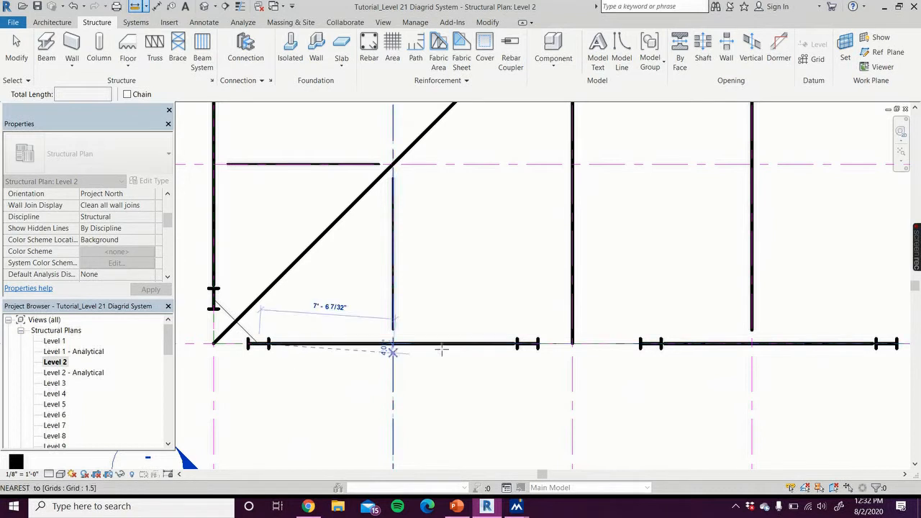
left_click(527, 343)
right_click(524, 364)
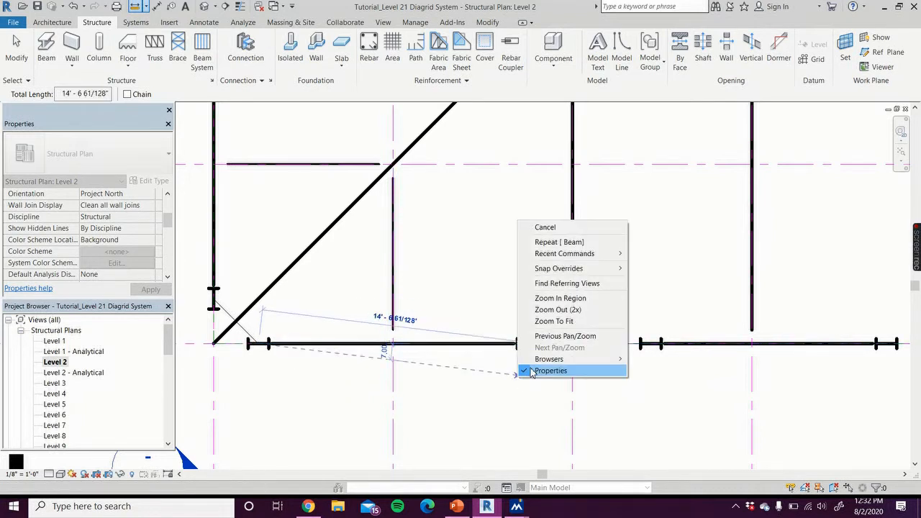
left_click(545, 228)
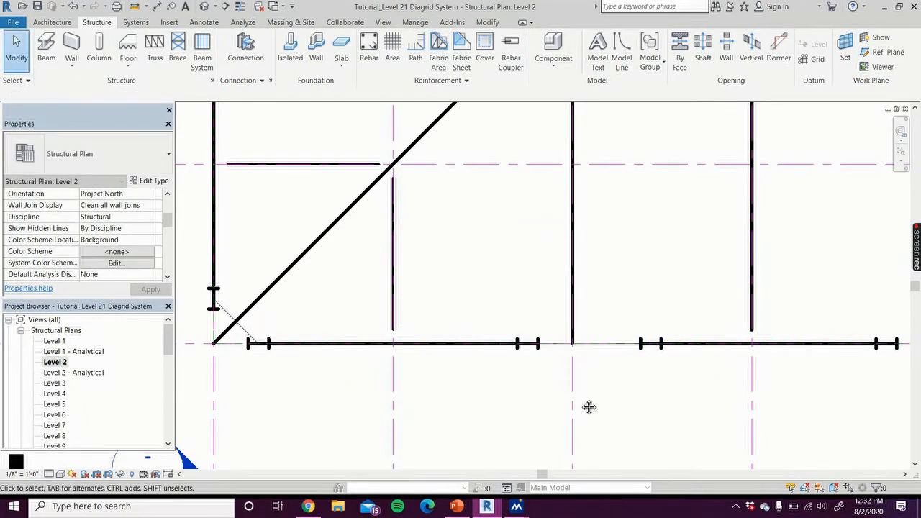
- Measure the length of the grid G girder between grids 2 and 3 from column centre to column centre
middle_click_drag(589, 408, 376, 440)
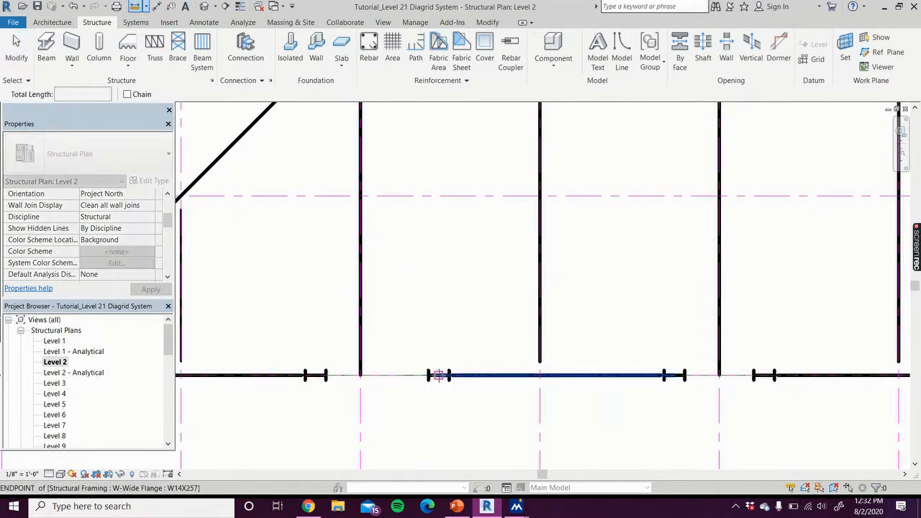
left_click(437, 375)
left_click(675, 375)
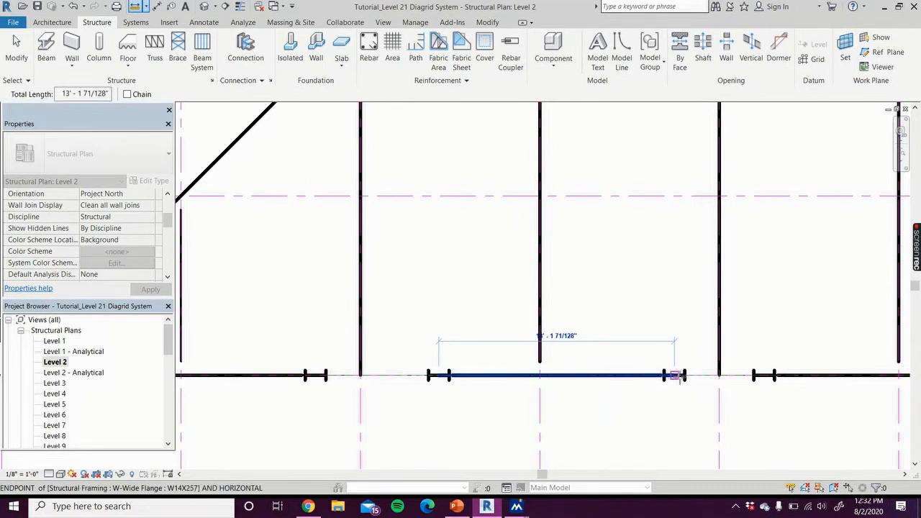
scroll(680, 379, "up", 3)
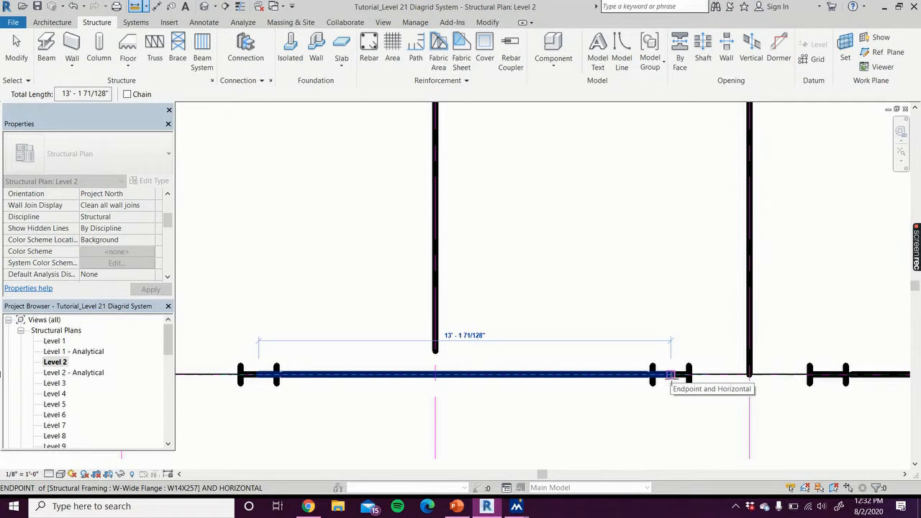
right_click(669, 410)
left_click(699, 259)
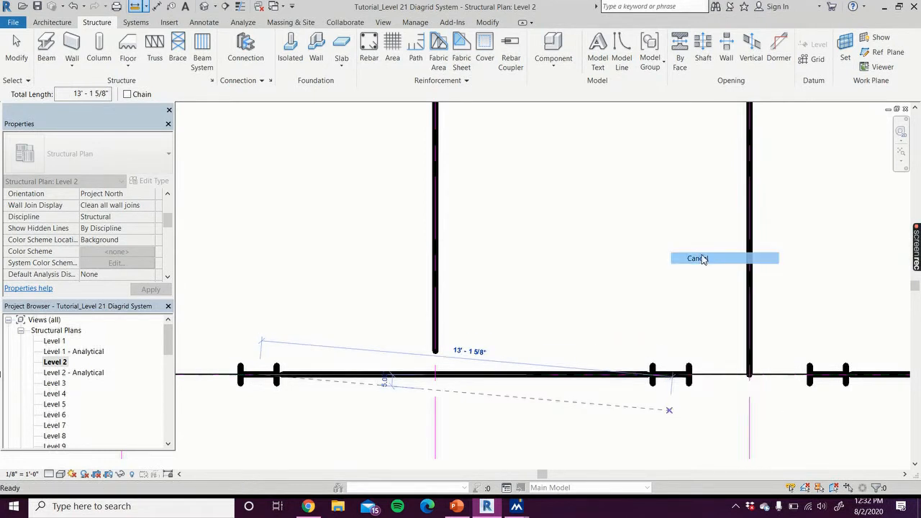
scroll(383, 432, "down", 2)
middle_click_drag(399, 437, 582, 416)
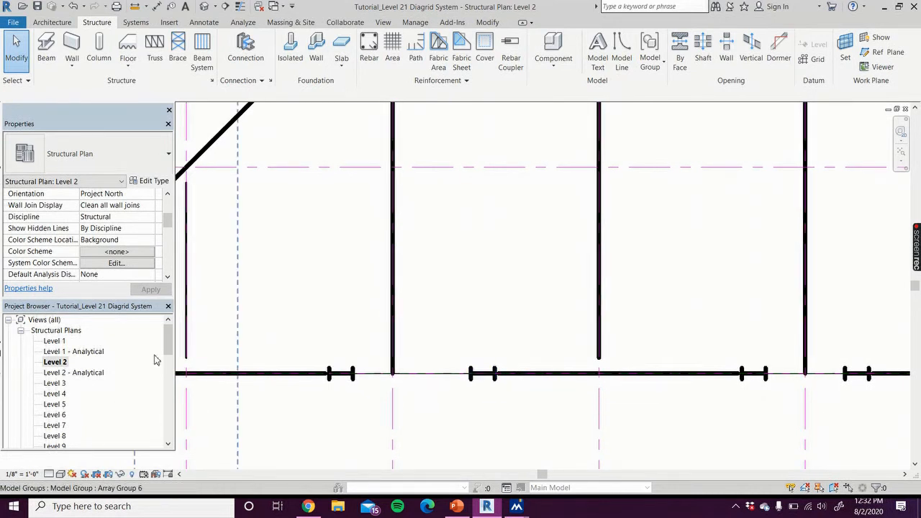
- Open the South Section view to examine the slanted columns and girders at the lower levels
left_click_drag(170, 347, 171, 420)
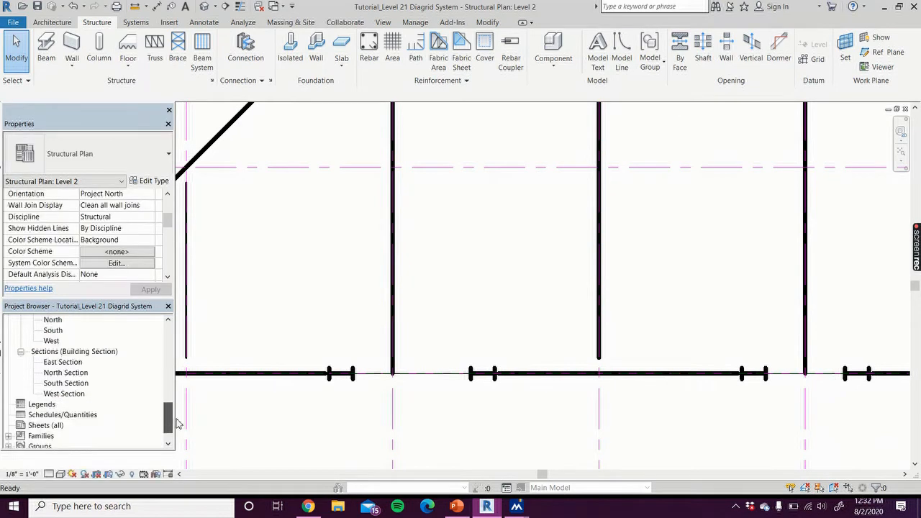
double_click(73, 386)
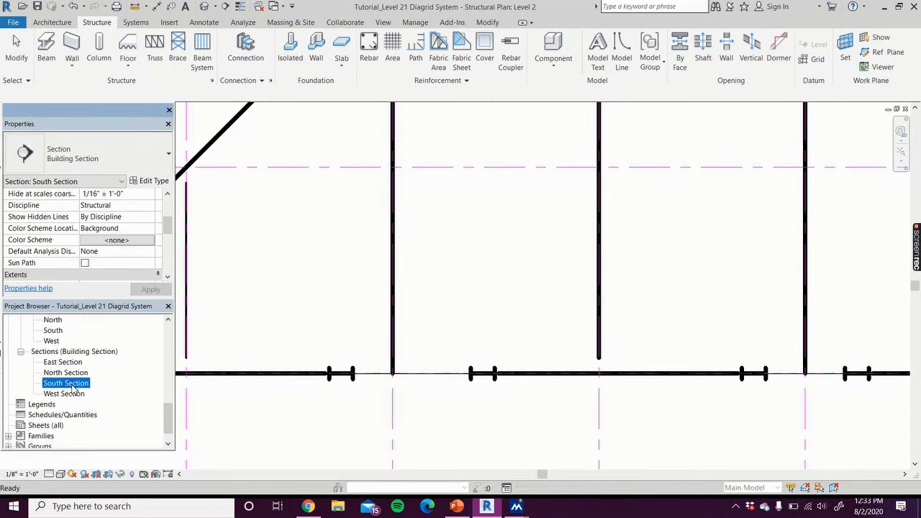
scroll(393, 453, "up", 3)
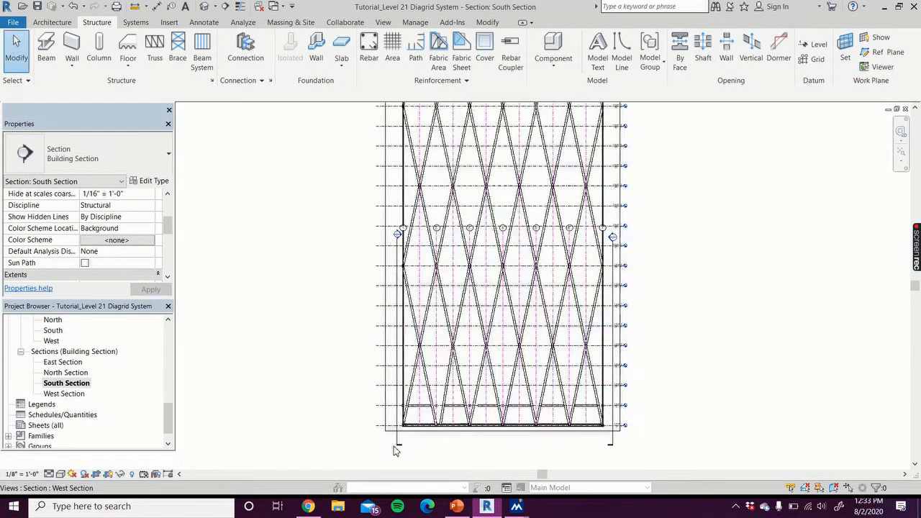
scroll(445, 407, "up", 3)
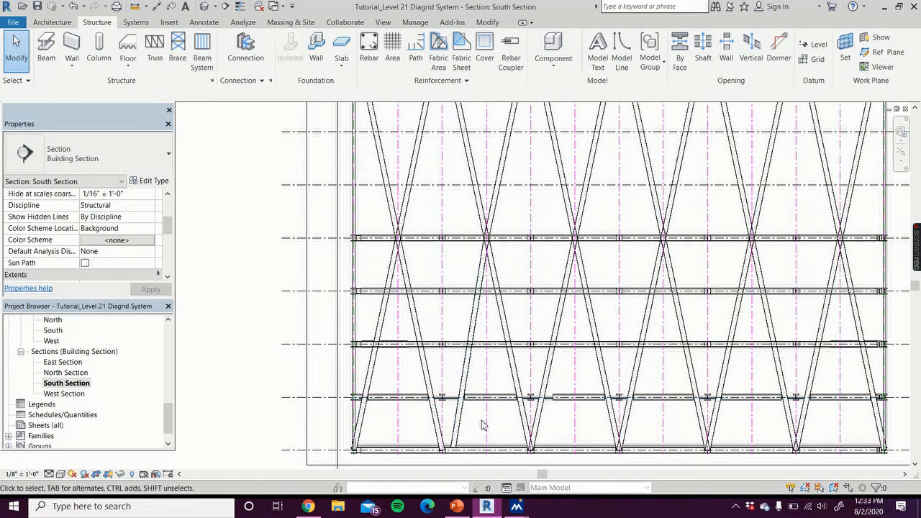
- Move the base of the offset slanted column near grid 2 onto the grid 2 column base at Level 1, and inspect the diagrid above
scroll(470, 437, "up", 3)
scroll(472, 409, "down", 2)
scroll(503, 346, "up", 3)
left_click(472, 352)
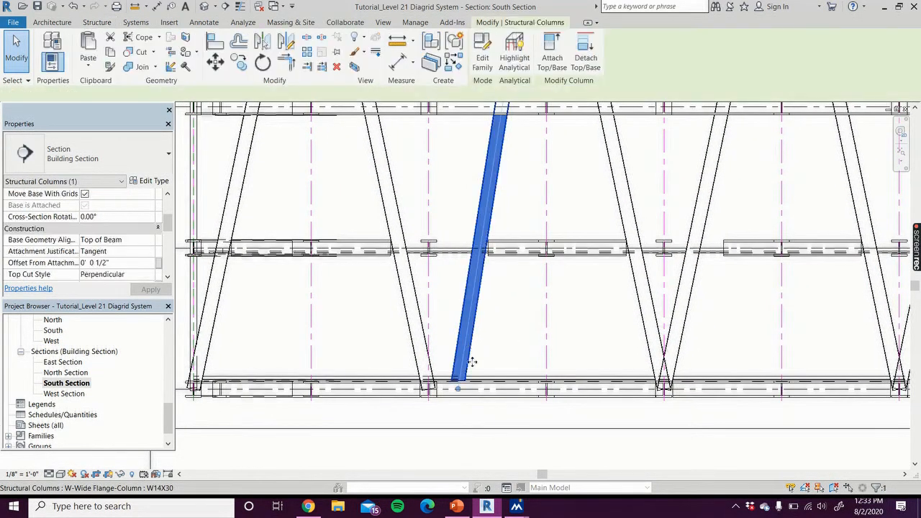
left_click_drag(450, 390, 428, 389)
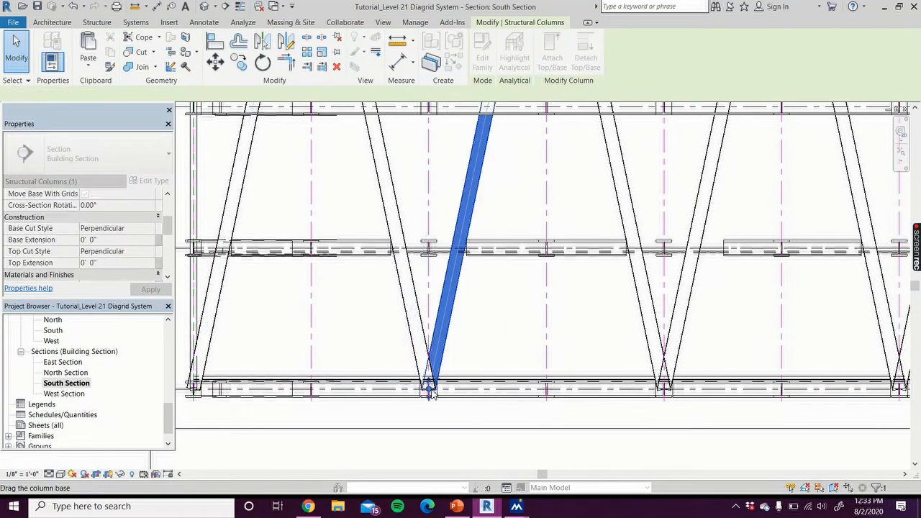
scroll(477, 339, "down", 3)
middle_click_drag(488, 356, 483, 490)
scroll(494, 249, "up", 1)
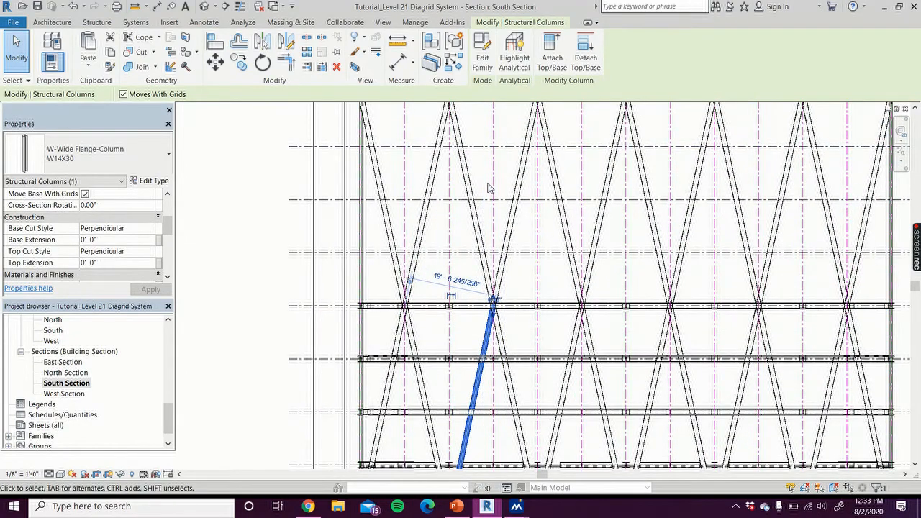
scroll(490, 185, "down", 2)
middle_click_drag(493, 216, 488, 375)
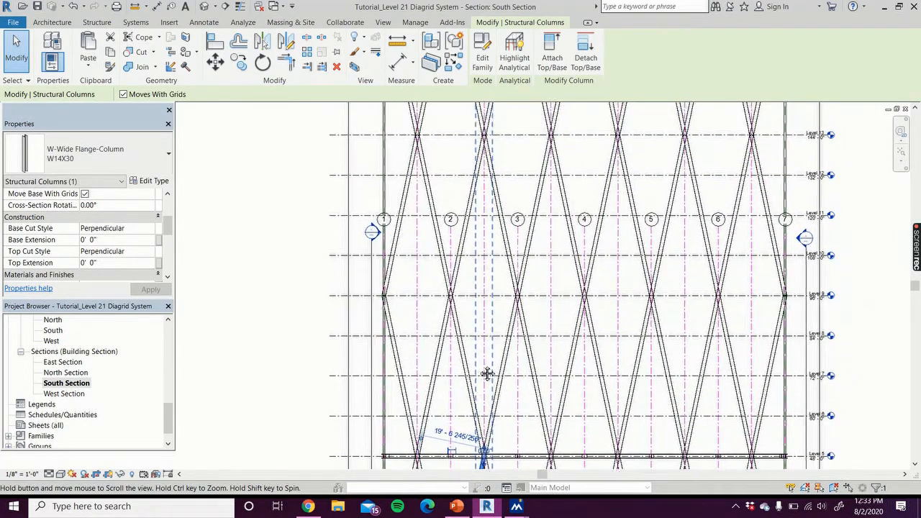
- Examine the slanted columns and lower-level girders in the South Section, and open the Level 2 structural plan
scroll(461, 338, "up", 4)
scroll(504, 271, "down", 5)
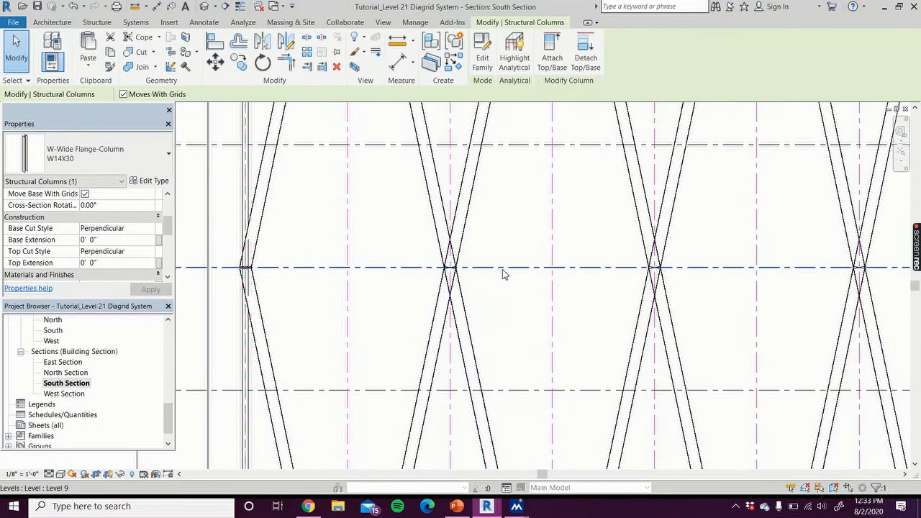
scroll(506, 281, "down", 1)
middle_click_drag(508, 295, 477, 396)
middle_click_drag(365, 386, 356, 113)
left_click(326, 340)
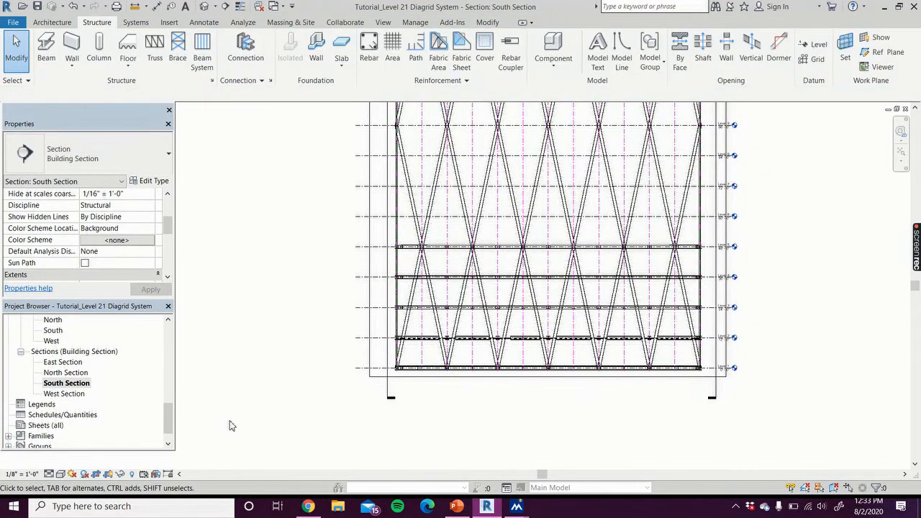
scroll(91, 400, "up", 7)
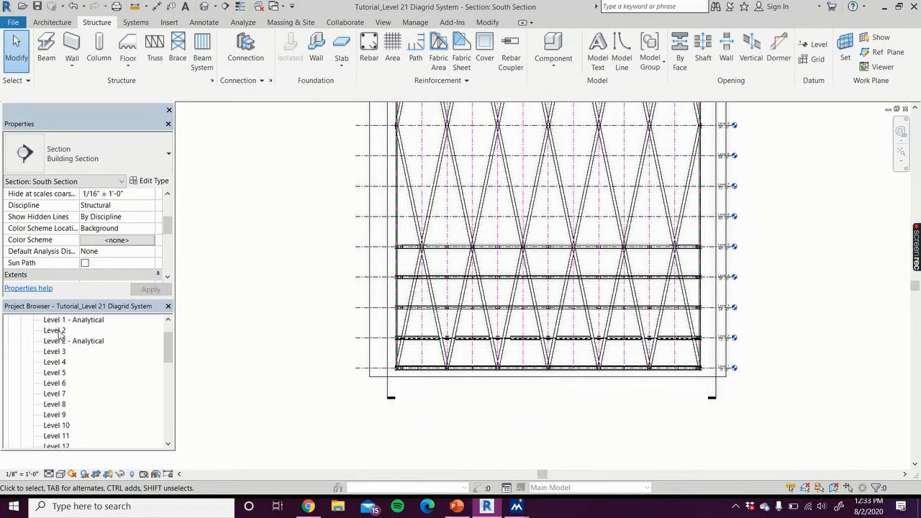
double_click(60, 332)
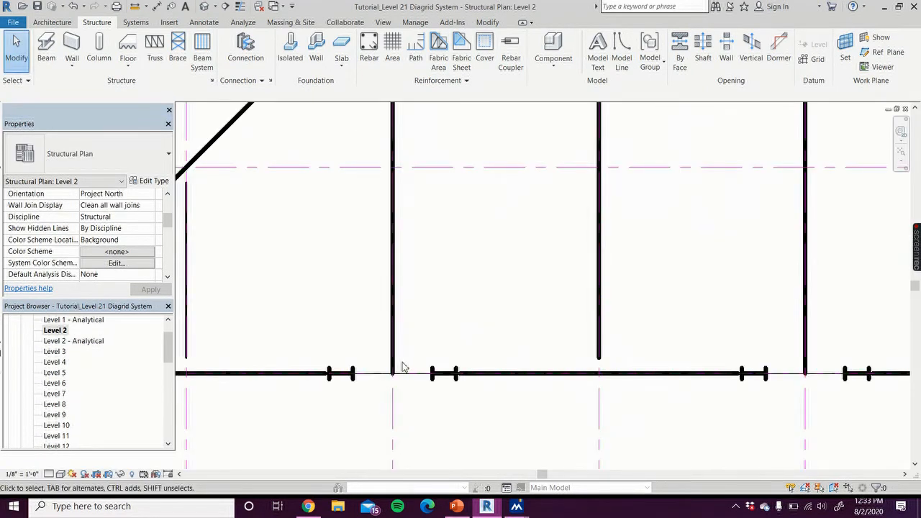
- Place W14X257 beams along grid G across the gaps between the paired slanted columns at grids 2 and 3
left_click(46, 50)
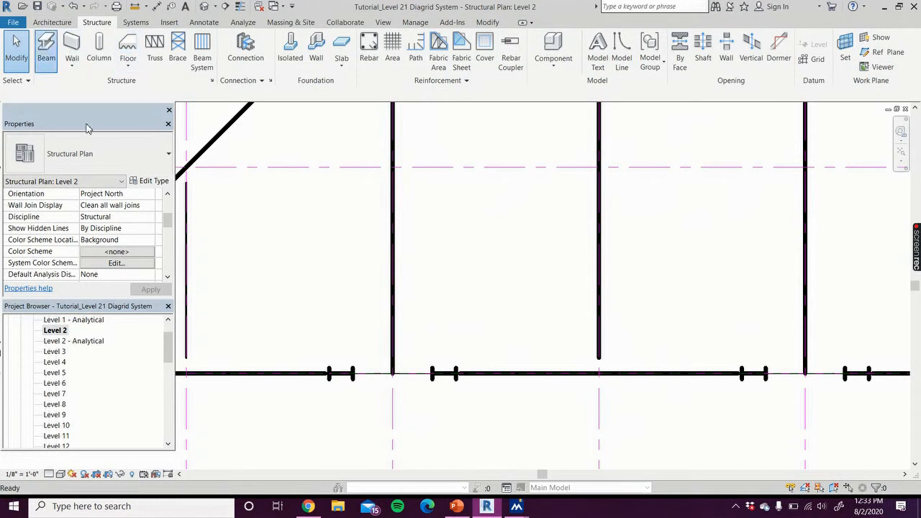
left_click(340, 374)
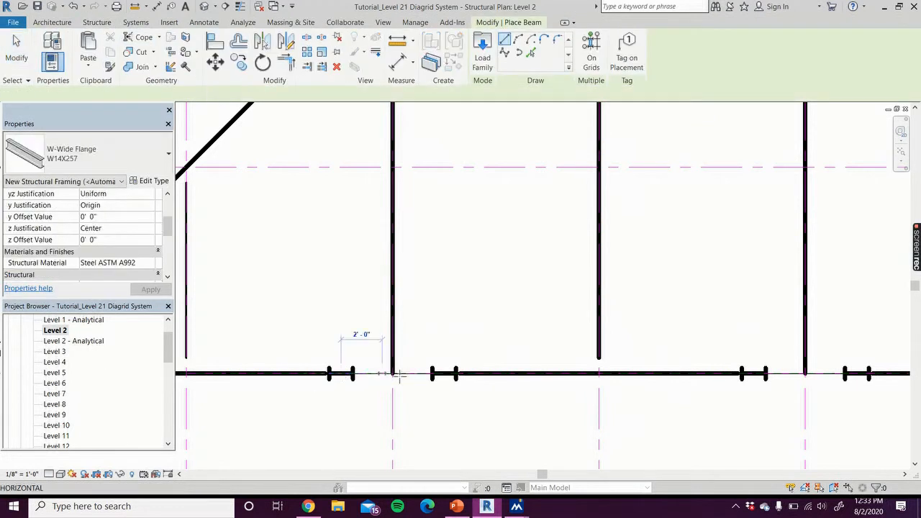
left_click(442, 374)
middle_click_drag(779, 408, 459, 407)
left_click(434, 374)
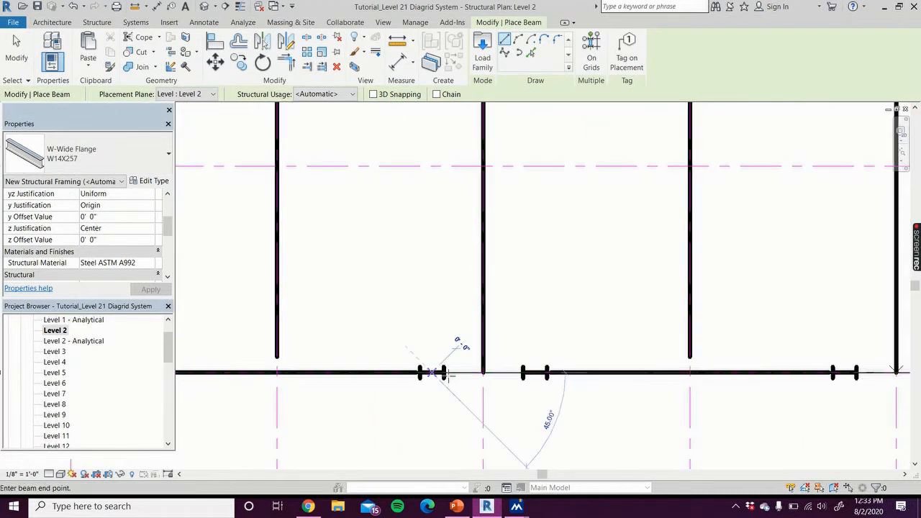
left_click(524, 373)
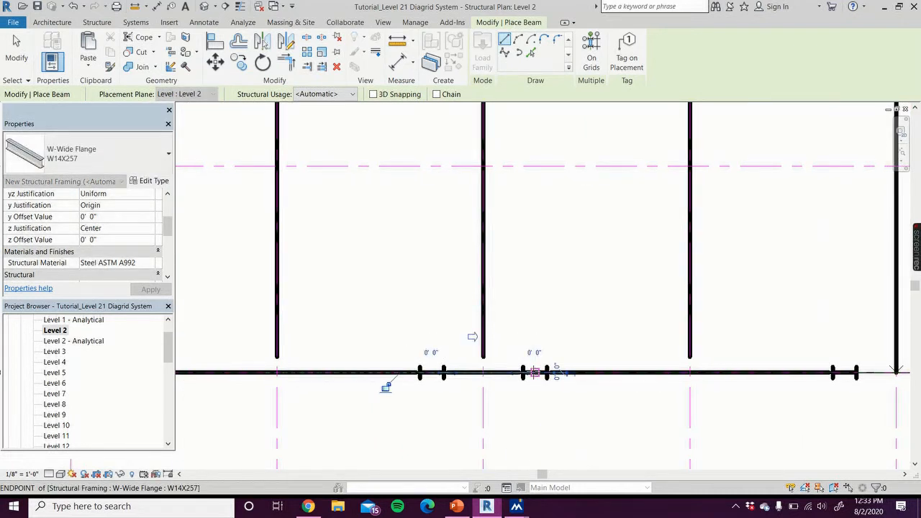
- Place W14X257 beams along grid G between the midpoints of the paired slanted columns at grids 4 and 5
middle_click_drag(710, 426, 673, 446)
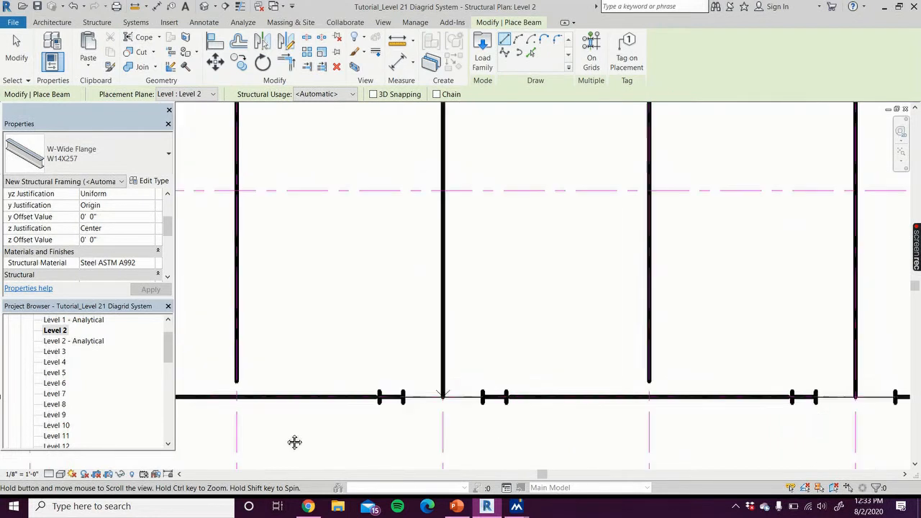
left_click(386, 397)
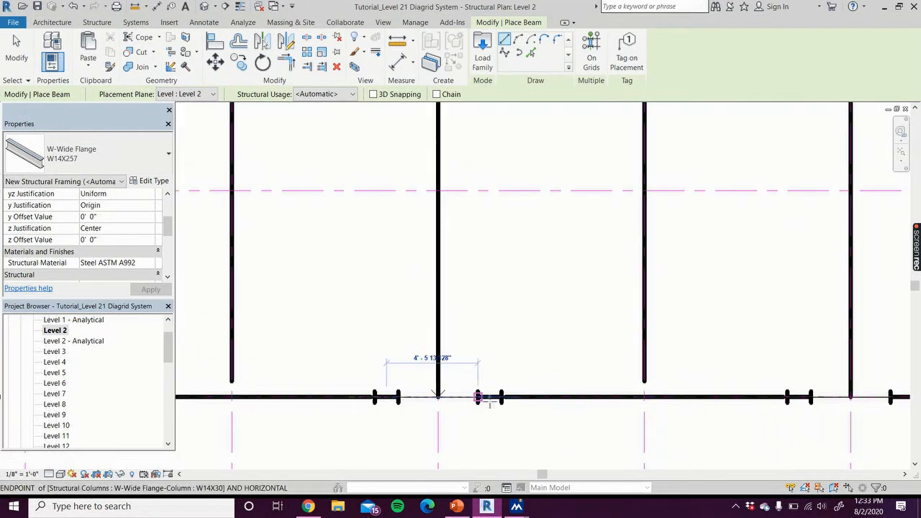
left_click(490, 397)
middle_click_drag(702, 433, 314, 435)
left_click(411, 400)
left_click(514, 400)
- Place a W14X257 beam across the grid 6 column gap on grid G, and a diagonal one between the two corner columns at G-7
middle_click_drag(594, 432, 238, 429)
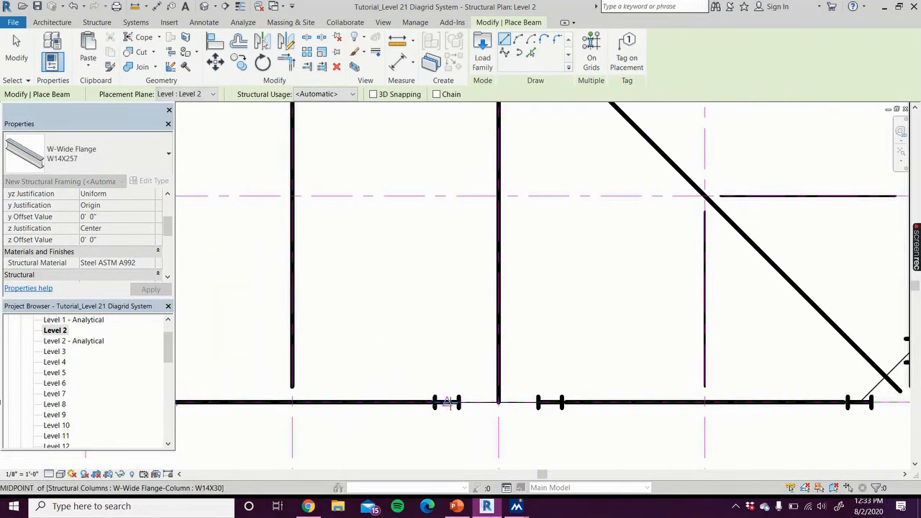
left_click(447, 401)
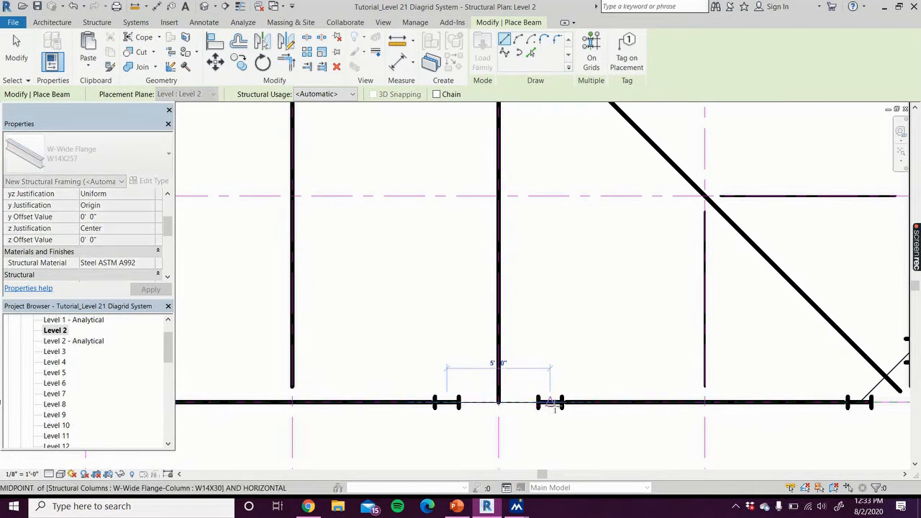
left_click(551, 402)
middle_click_drag(616, 428, 339, 434)
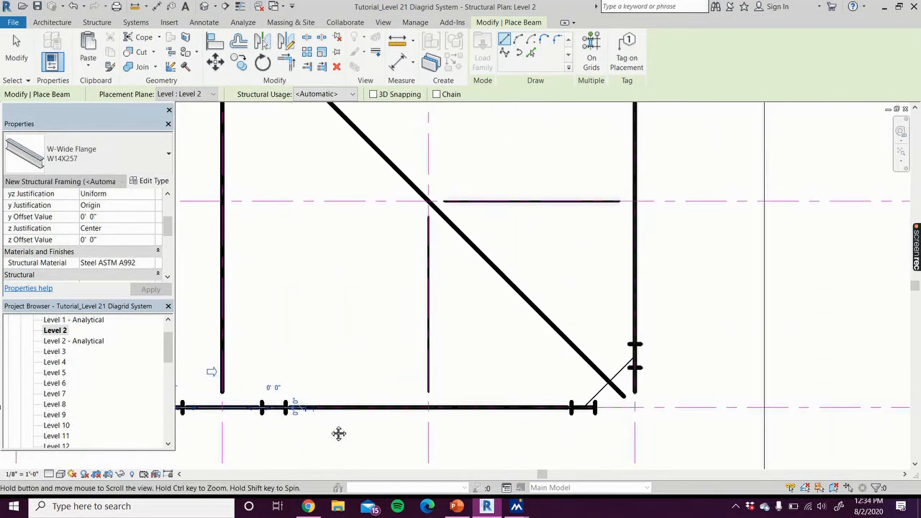
left_click(585, 407)
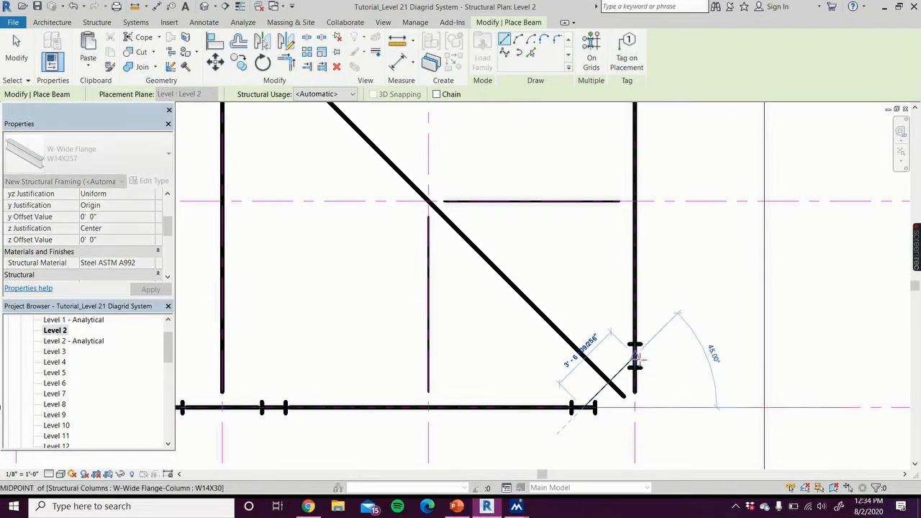
left_click(636, 356)
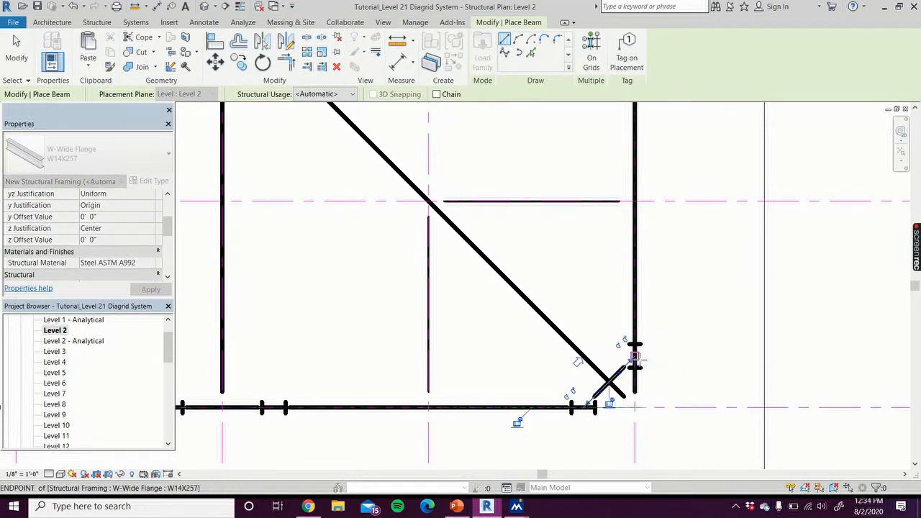
left_click(17, 52)
scroll(432, 366, "down", 3)
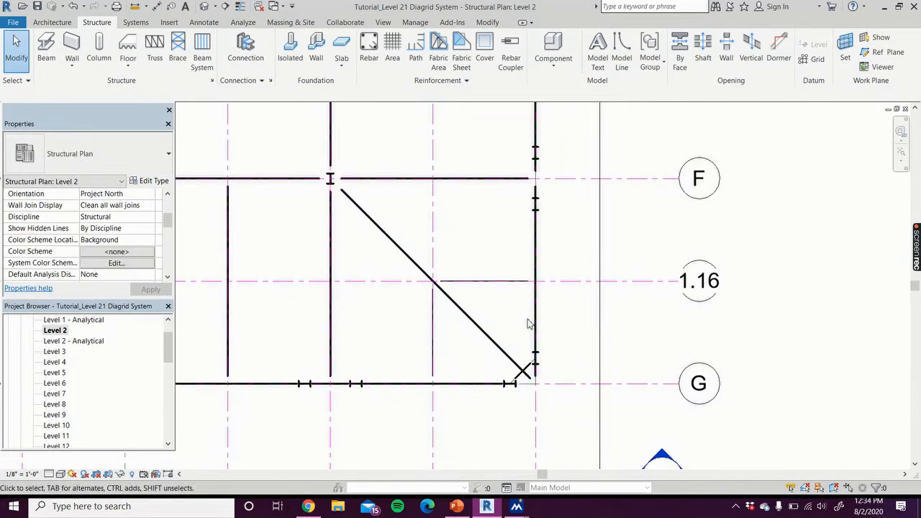
scroll(529, 320, "down", 3)
scroll(511, 382, "down", 2)
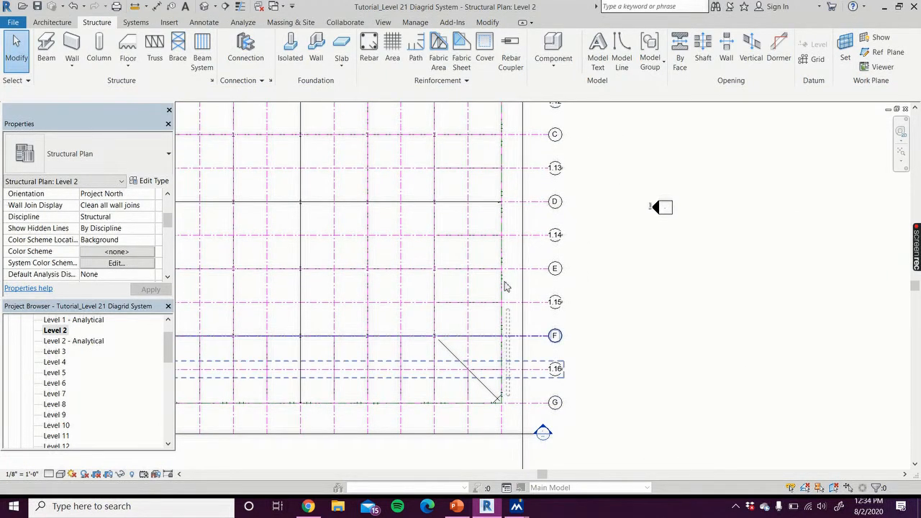
scroll(504, 149, "down", 3)
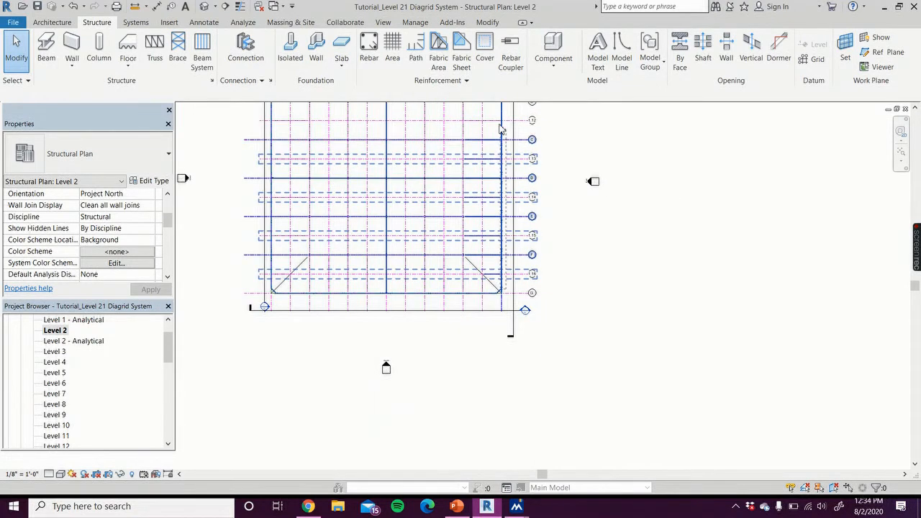
left_click_drag(495, 108, 495, 107)
left_click(612, 128)
- Select everything crossing grid 7 from G to A, and filter the selection to structural framing girders and joists only
middle_click_drag(584, 169, 581, 274)
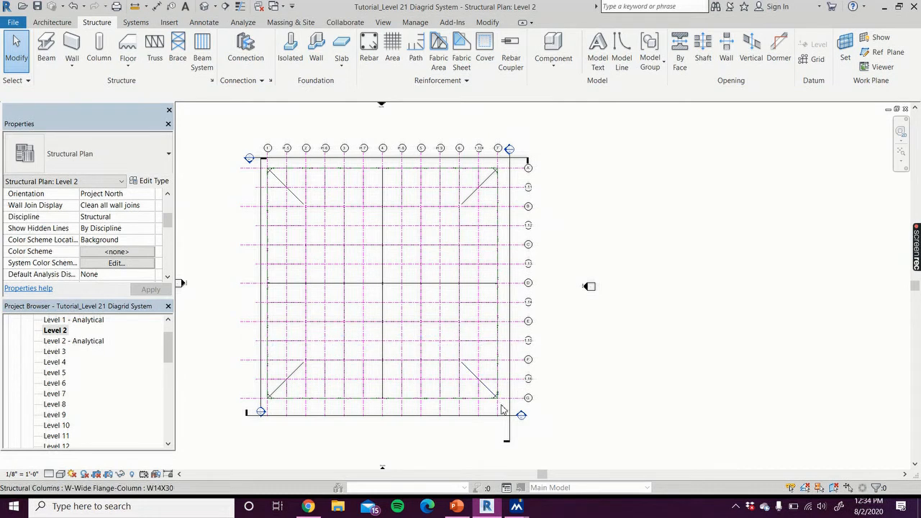
left_click_drag(503, 409, 494, 162)
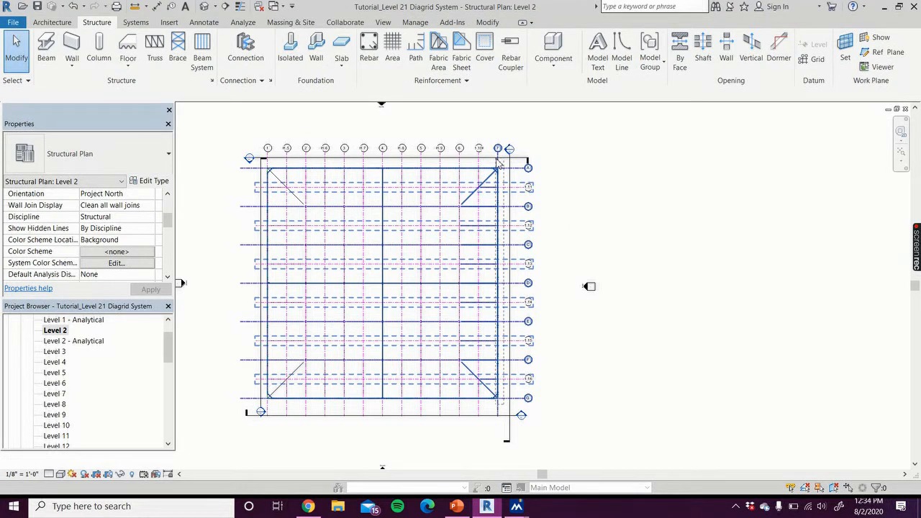
left_click_drag(500, 164, 500, 163)
left_click(481, 58)
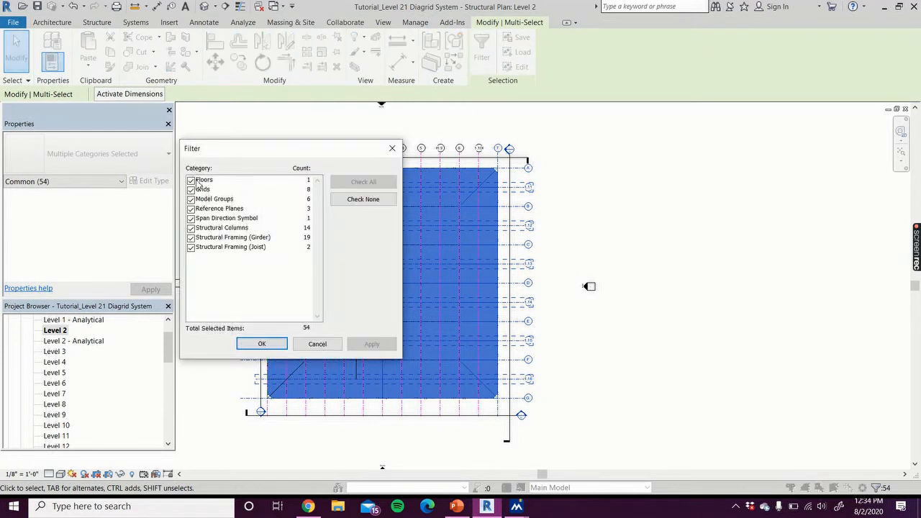
left_click(192, 181)
left_click(191, 190)
left_click(191, 199)
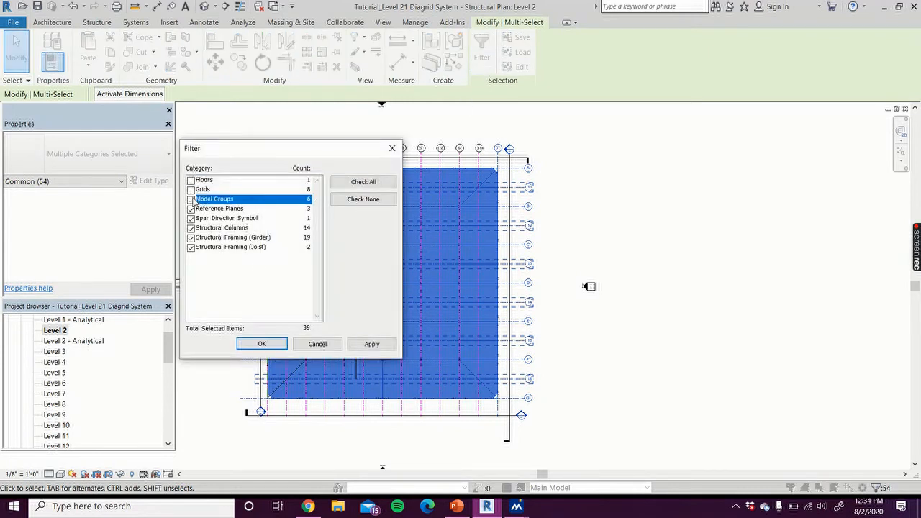
left_click(191, 209)
left_click(192, 218)
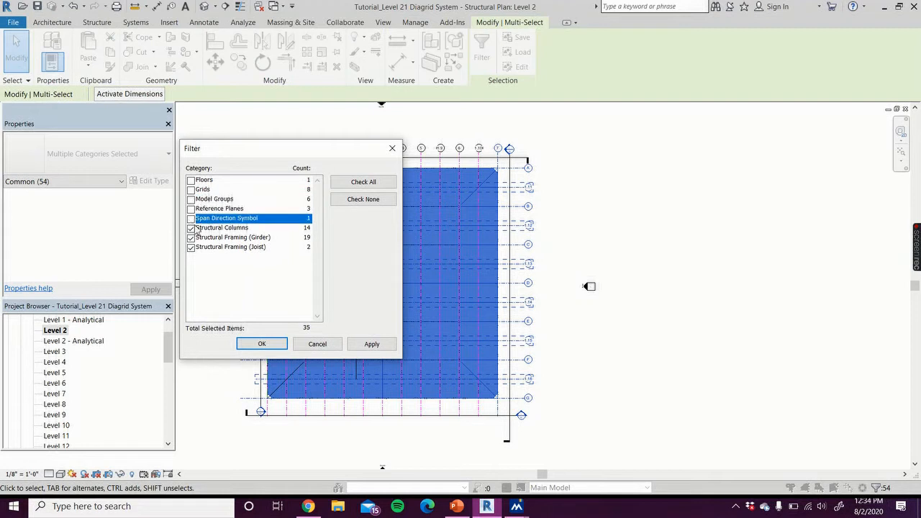
left_click(191, 228)
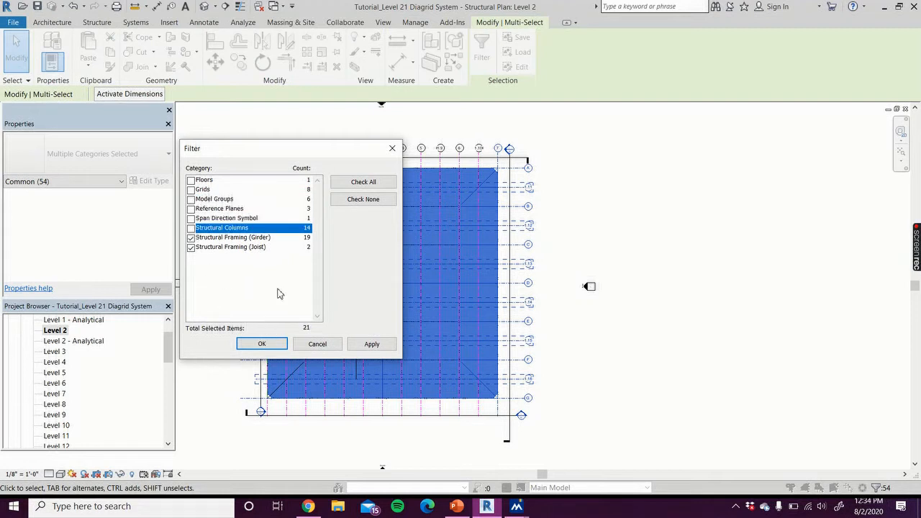
left_click(356, 345)
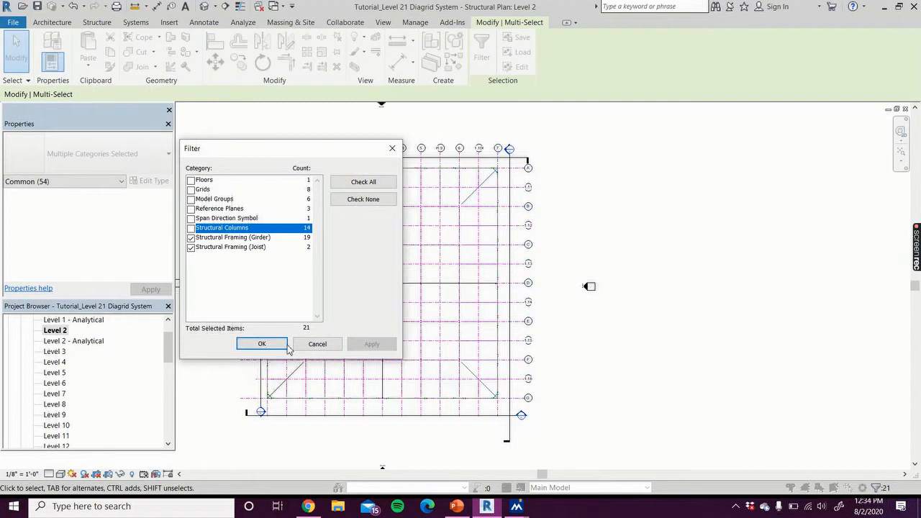
left_click(264, 345)
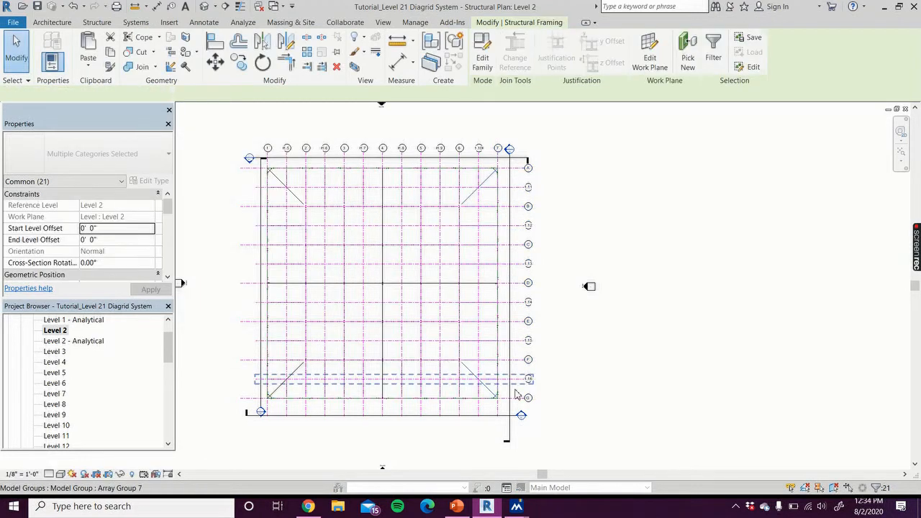
- Remove the long diagonal girder and the short corner beam near G-7 from the selection
scroll(482, 396, "up", 5)
scroll(522, 406, "up", 5)
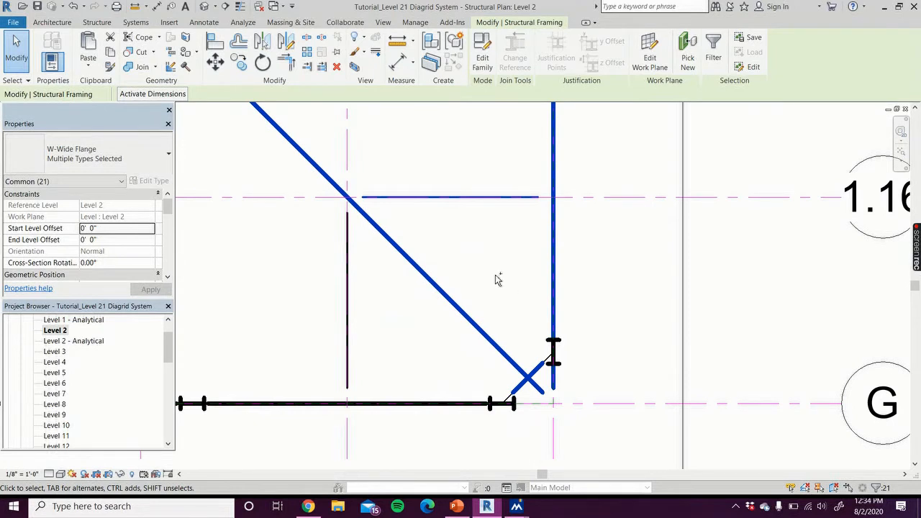
left_click(483, 335, "shift")
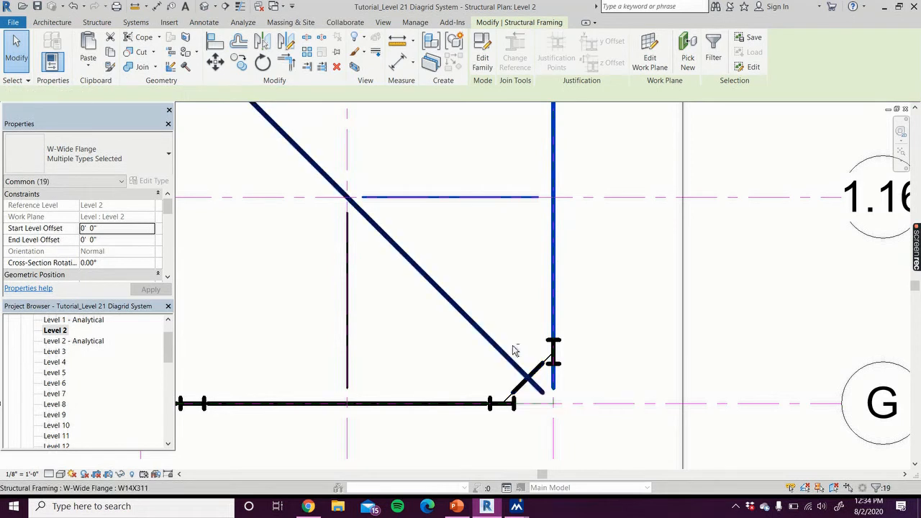
left_click(523, 392, "shift")
- Remove the framing meeting grid 7 at grids 1.16, F, 1.15, E and 1.14 from the selection
scroll(496, 274, "down", 3)
scroll(496, 273, "up", 2)
middle_click_drag(481, 153, 458, 305)
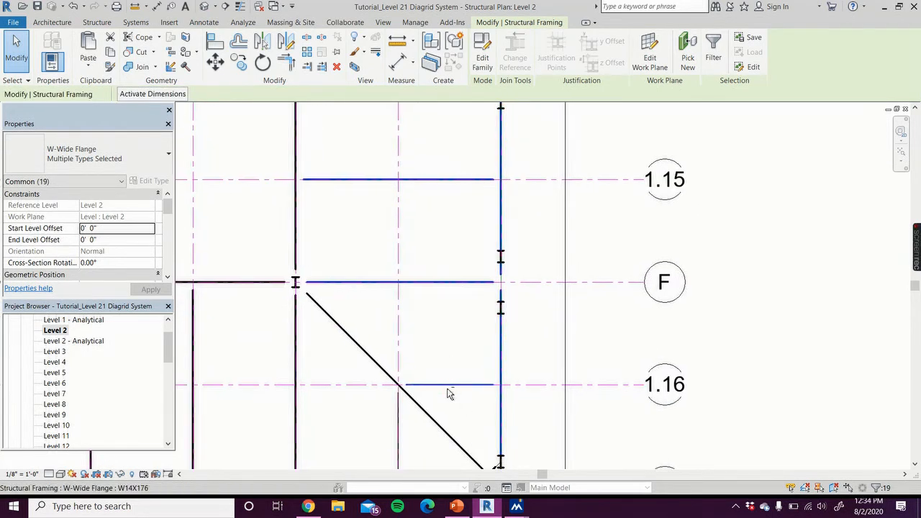
left_click(448, 385, "shift")
left_click(436, 283, "shift")
middle_click_drag(446, 237, 436, 452)
left_click(424, 295, "shift")
left_click(441, 189, "shift")
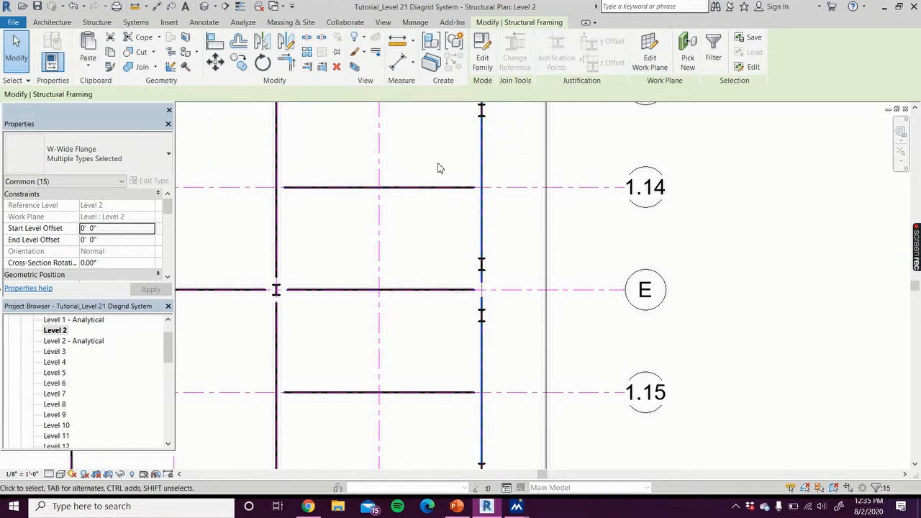
- Remove the framing meeting grid 7 at grids D, 1.13, C, 1.12, B and 1.11, plus the diagonal girder near A-7, from the selection
middle_click_drag(449, 199, 432, 467)
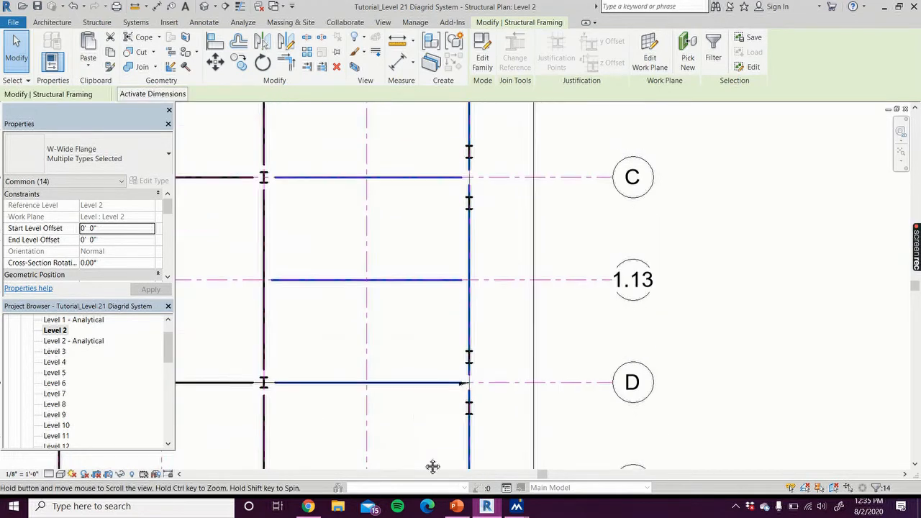
left_click(415, 383, "shift")
left_click(406, 282, "shift")
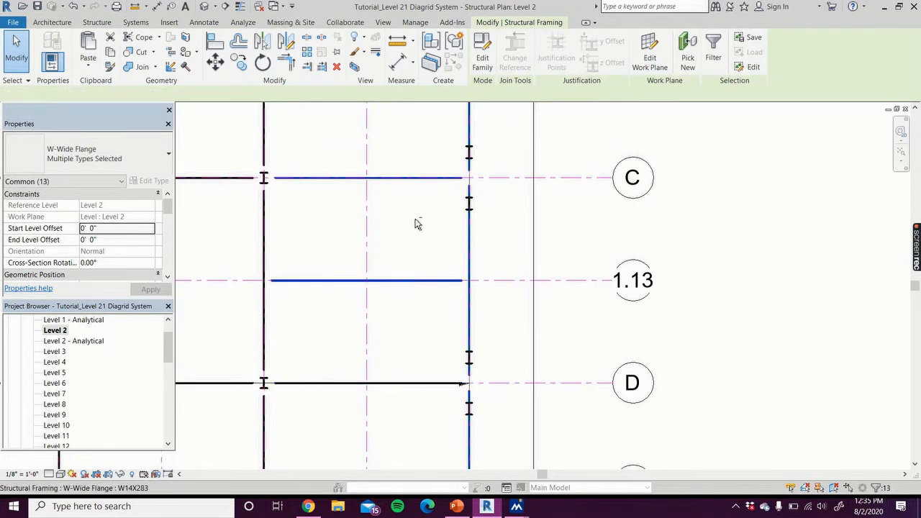
left_click(412, 176, "shift")
middle_click_drag(412, 133, 415, 464)
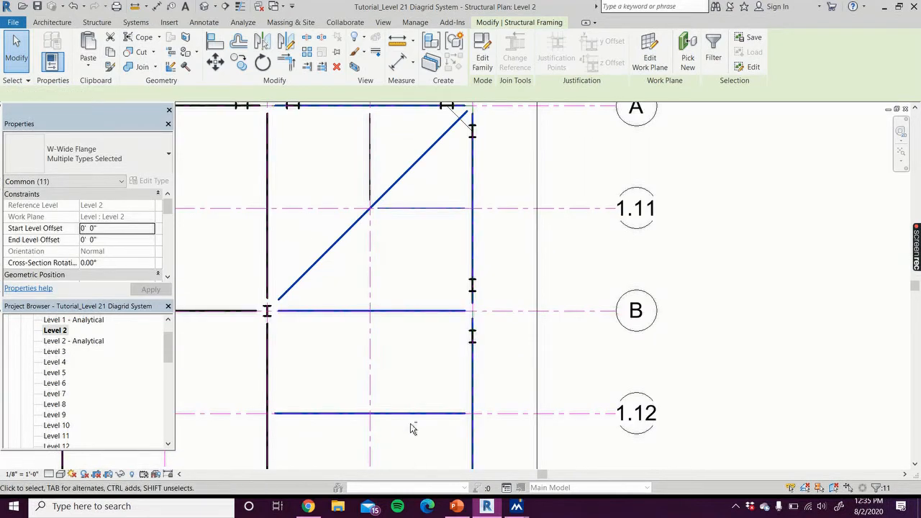
left_click(416, 312, "shift")
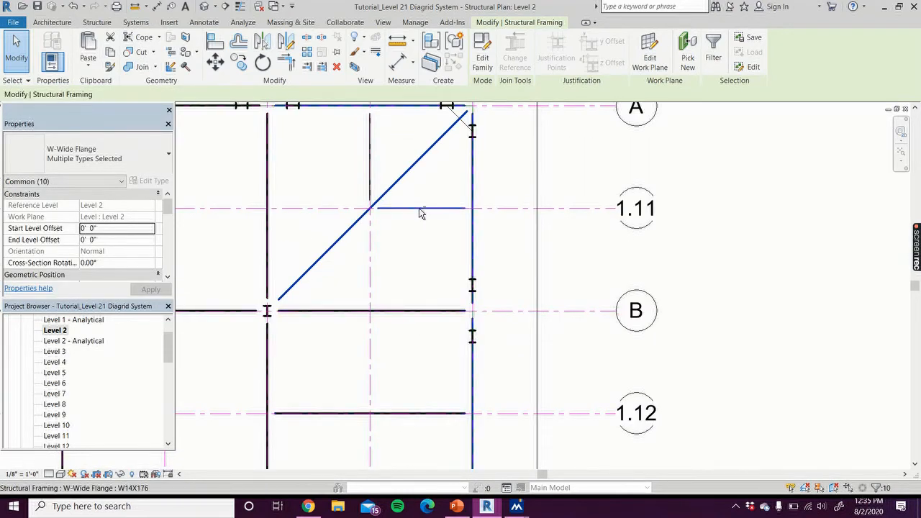
left_click(412, 166, "shift")
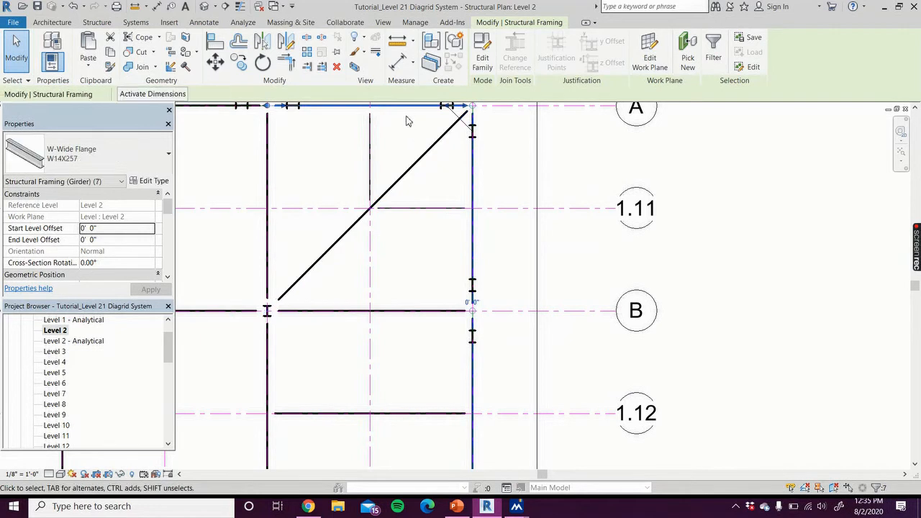
- Delete the selected grid 7 girders together with the grid A girder between grids 6 and 7
middle_click_drag(415, 124, 407, 205)
scroll(452, 207, "up", 3)
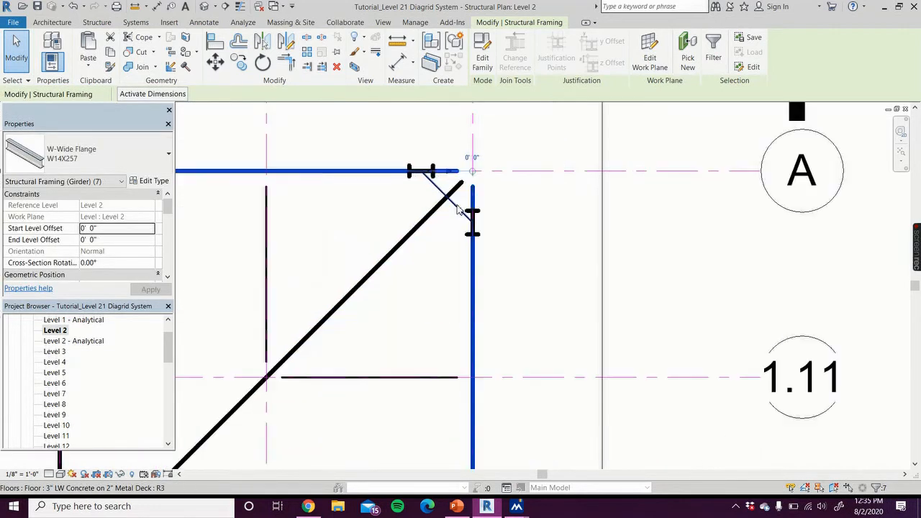
scroll(444, 276, "down", 6)
scroll(452, 306, "down", 1)
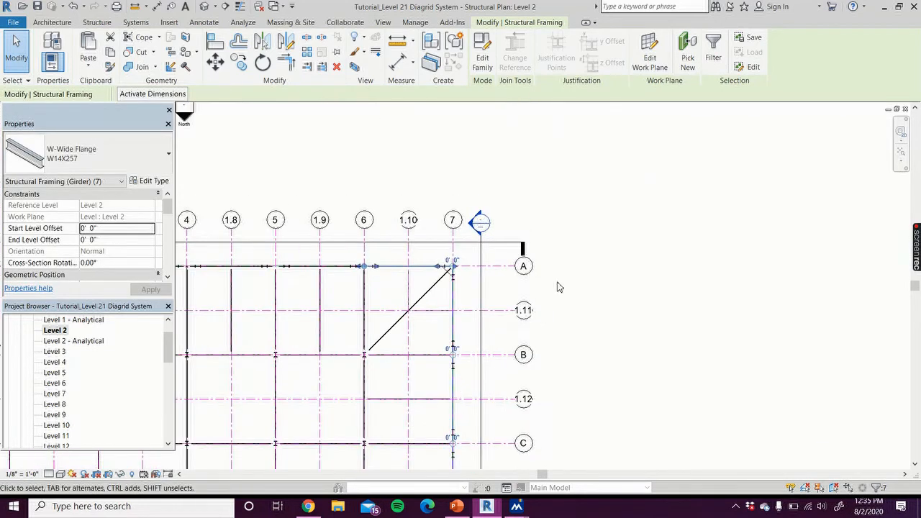
left_click(604, 301)
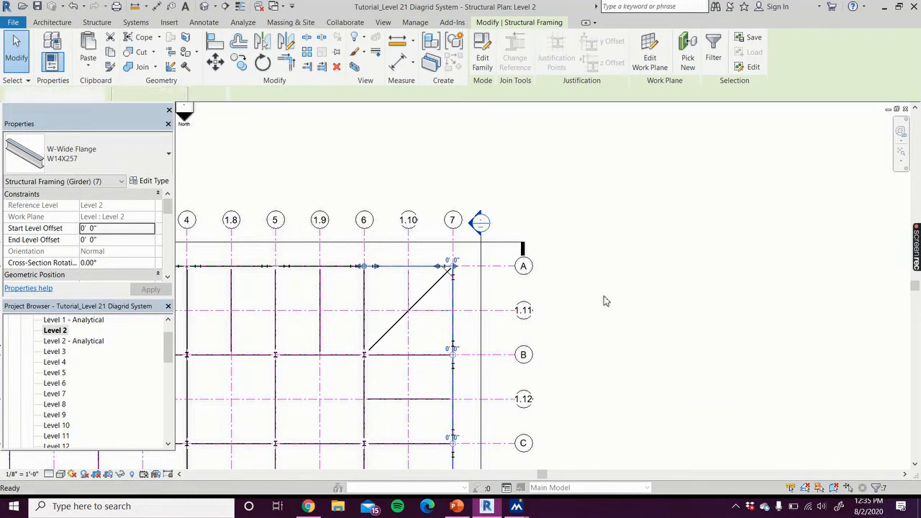
- Set the Level 2 plan's detail level to Medium
scroll(608, 299, "down", 2)
middle_click_drag(706, 365, 702, 184)
scroll(520, 331, "up", 4)
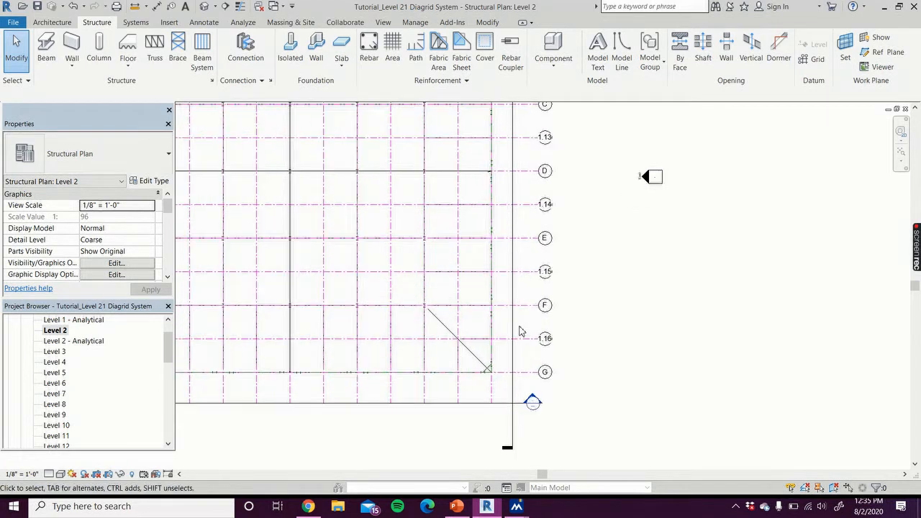
scroll(496, 328, "up", 2)
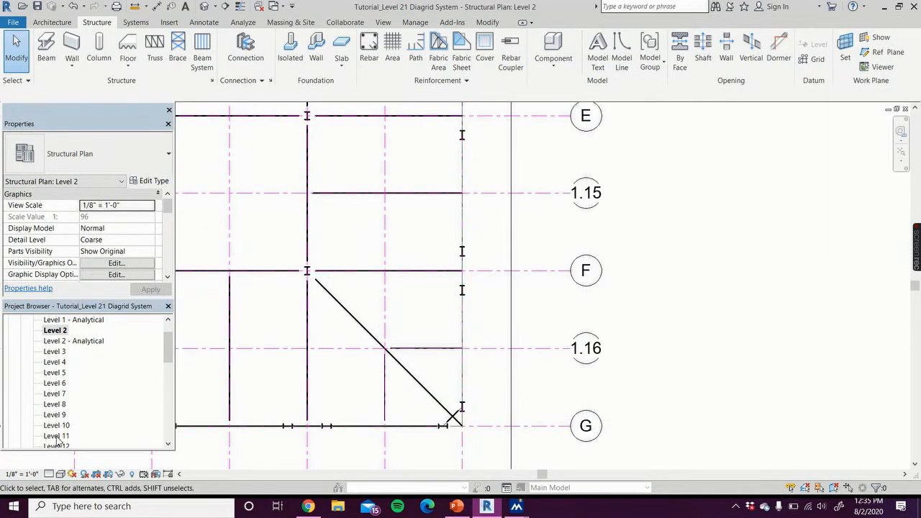
left_click(49, 474)
left_click(62, 449)
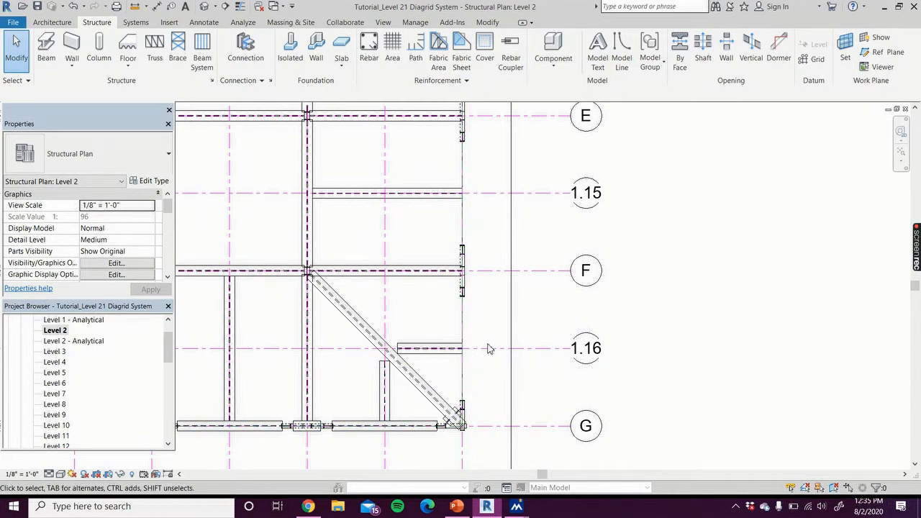
- Select everything crossing grid A from grid 6 to grid 1.5 with a crossing window
scroll(490, 346, "down", 3)
middle_click_drag(481, 234, 515, 432)
scroll(516, 432, "down", 1)
middle_click_drag(509, 270, 753, 484)
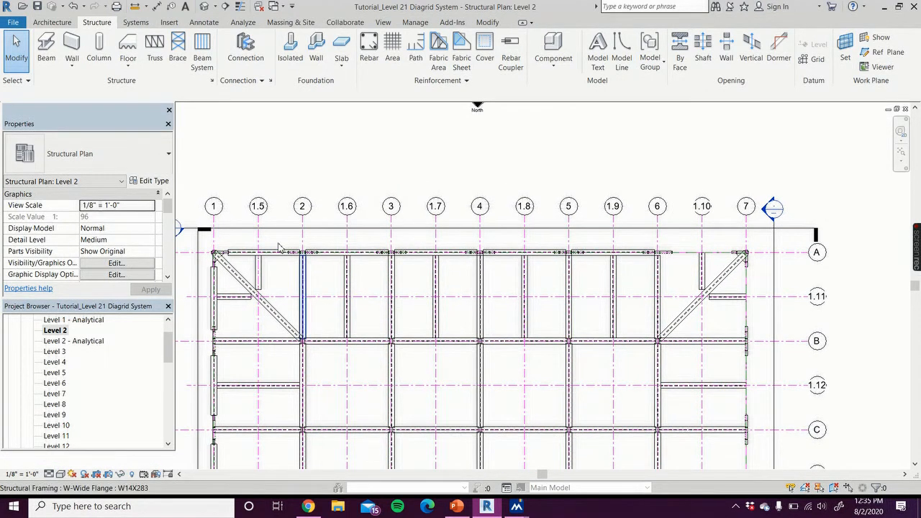
left_click_drag(672, 271, 245, 235)
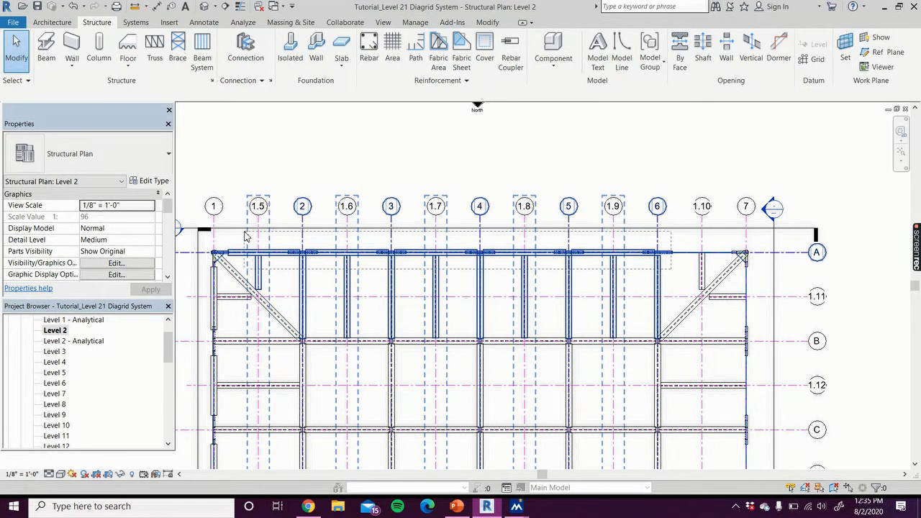
left_click_drag(246, 235, 247, 233)
- Filter the grid A selection to structural framing girders and joists only, excluding floors, grids, model groups, reference planes, span direction symbols and columns
left_click(482, 51)
left_click(193, 180)
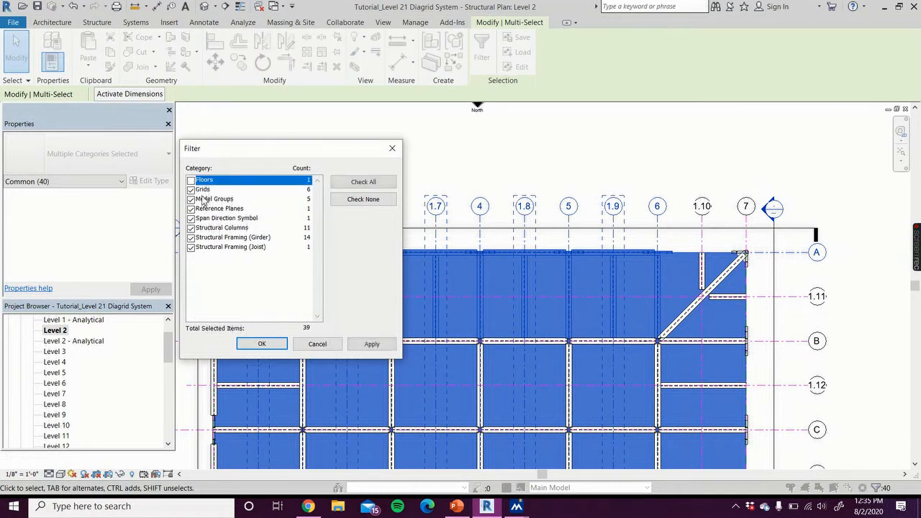
left_click(192, 189)
left_click(191, 200)
left_click(192, 209)
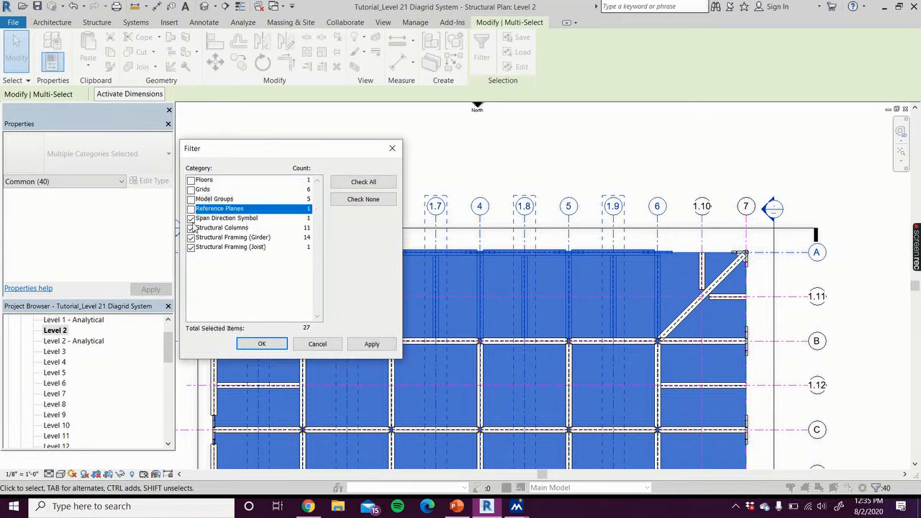
left_click(191, 218)
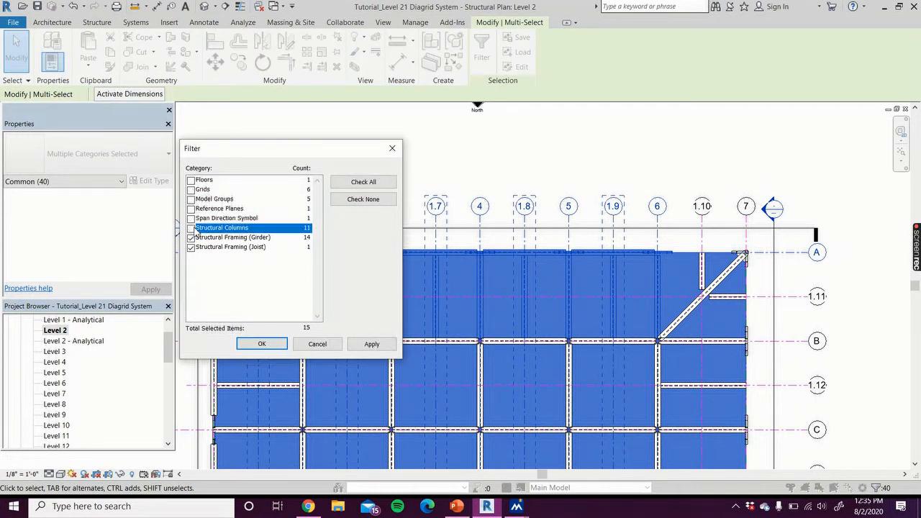
left_click(381, 344)
left_click(262, 344)
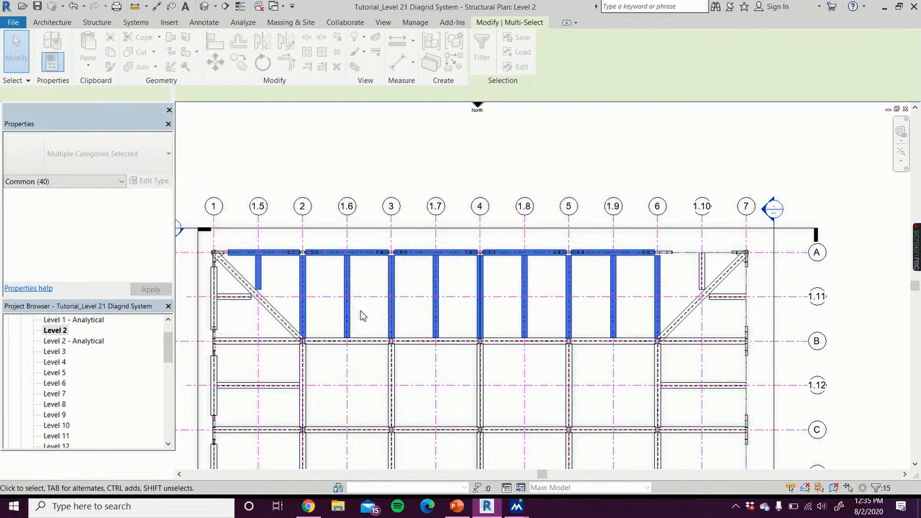
- Remove the perpendicular framing between grids A and B from the selection, and delete the remaining girders along grid A
left_click(303, 281, "shift")
left_click(348, 284, "shift")
left_click(391, 288, "shift")
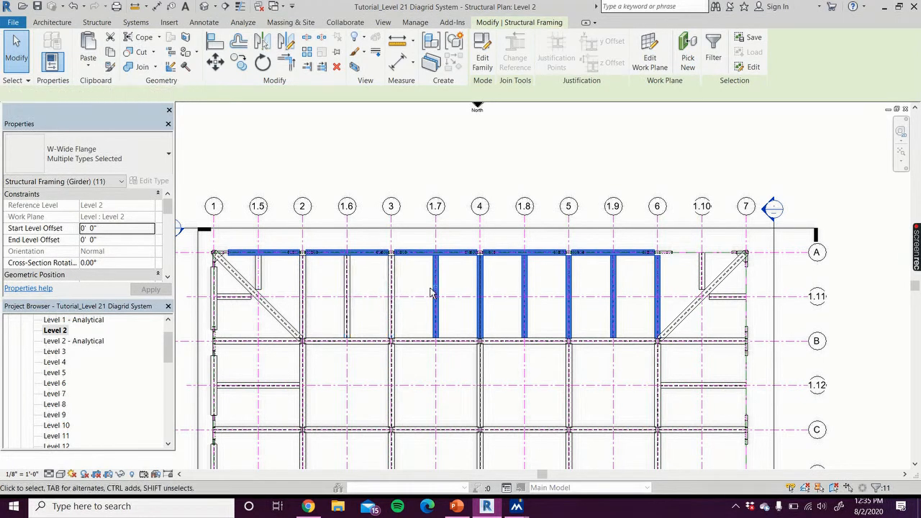
left_click(436, 291, "shift")
left_click(527, 292, "shift")
left_click(569, 289, "shift")
left_click(614, 288, "shift")
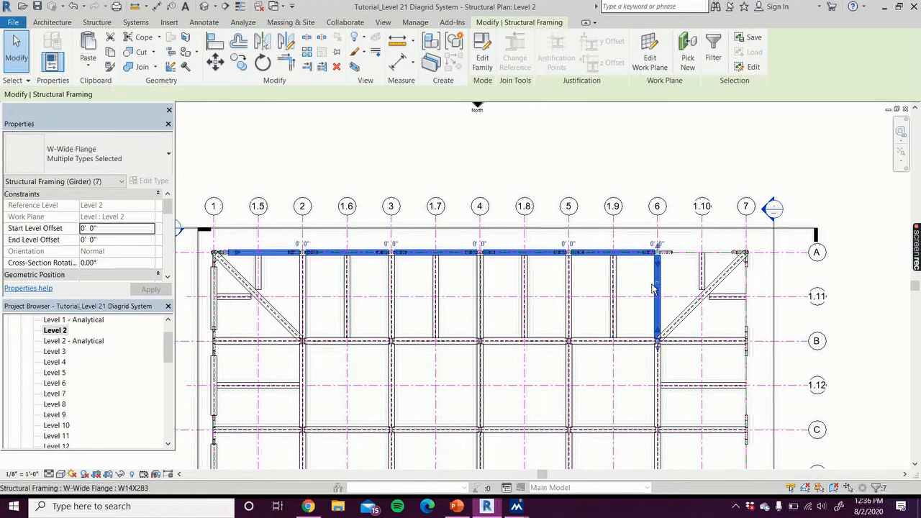
left_click(655, 289, "shift")
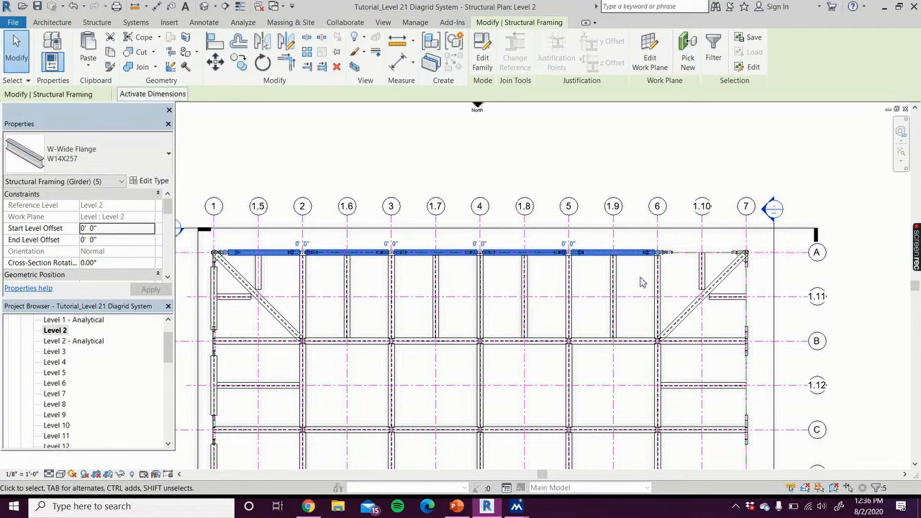
key("Escape")
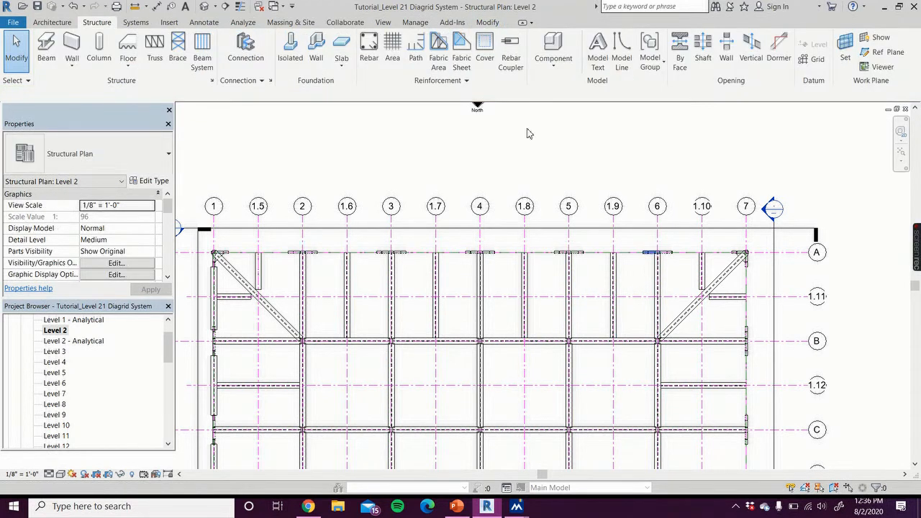
- Move the South Section line slightly farther away from grid G
scroll(480, 128, "down", 2)
middle_click_drag(652, 158, 656, 60)
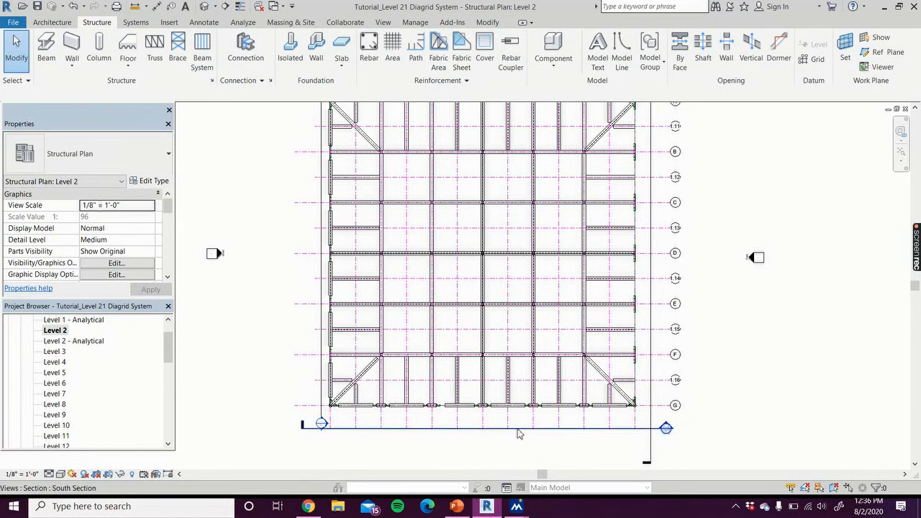
left_click(310, 424)
left_click(302, 427)
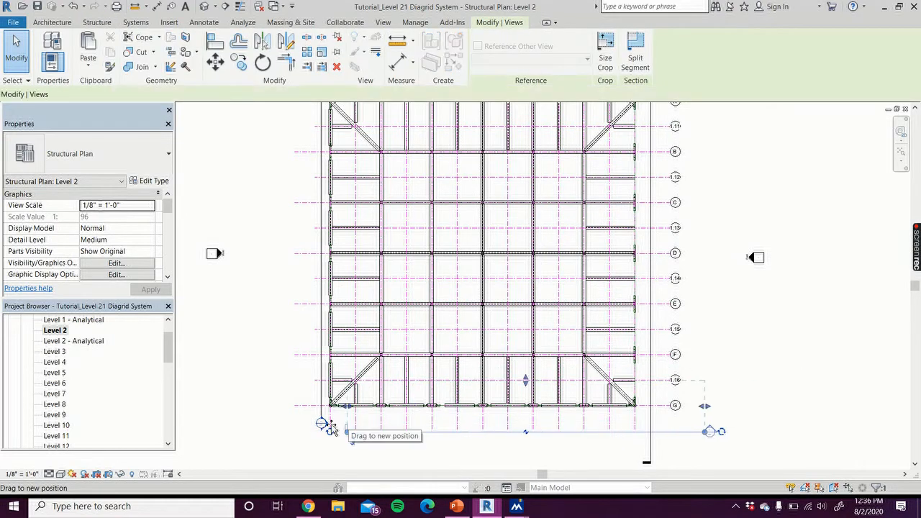
left_click_drag(302, 426, 306, 427)
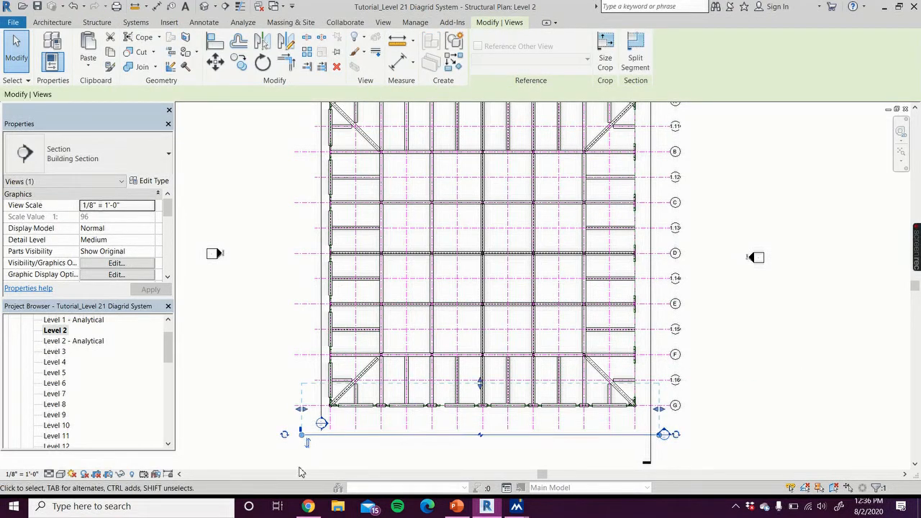
left_click(299, 469)
- Select everything enclosed along grid G and filter the selection to structural framing girders only, excluding reference planes and structural columns
left_click_drag(313, 391, 646, 424)
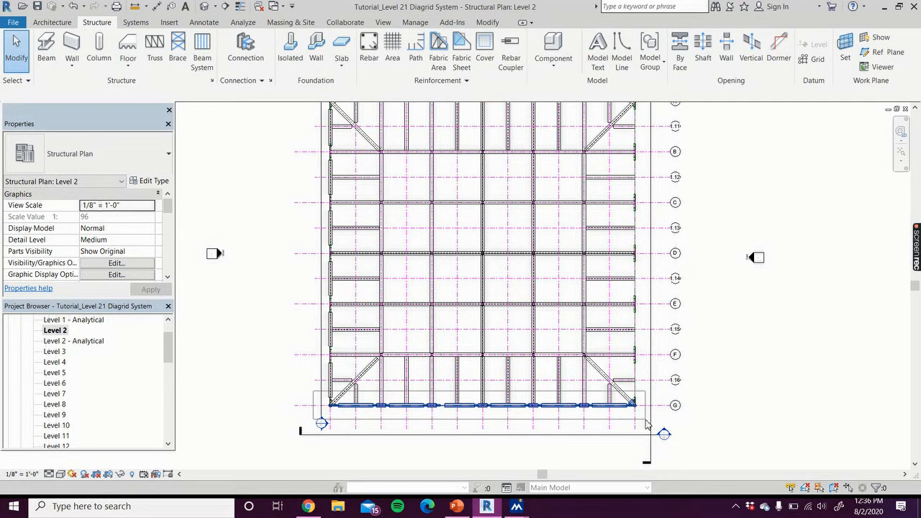
left_click_drag(646, 424, 646, 425)
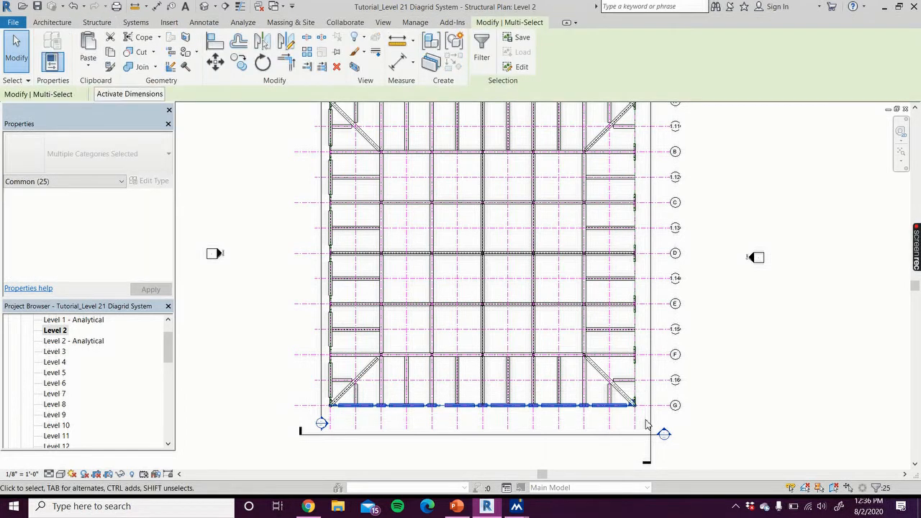
left_click(483, 48)
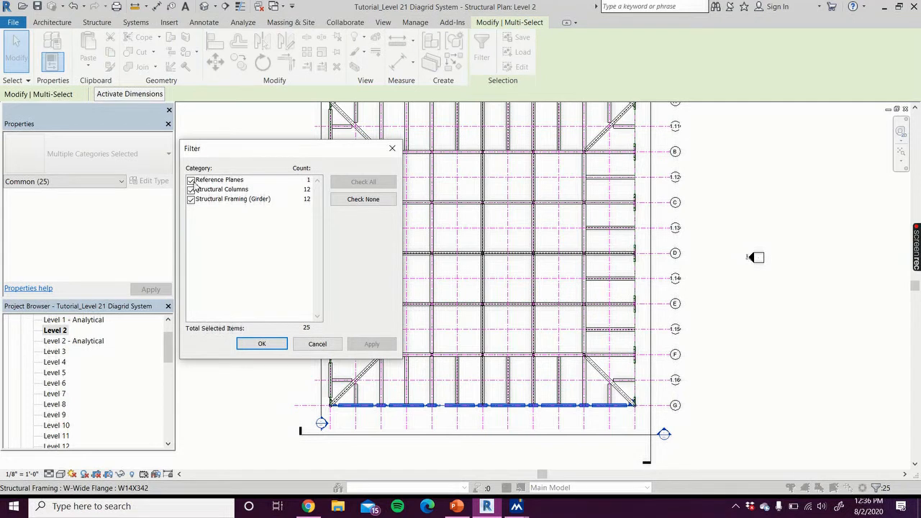
left_click(191, 180)
left_click(191, 190)
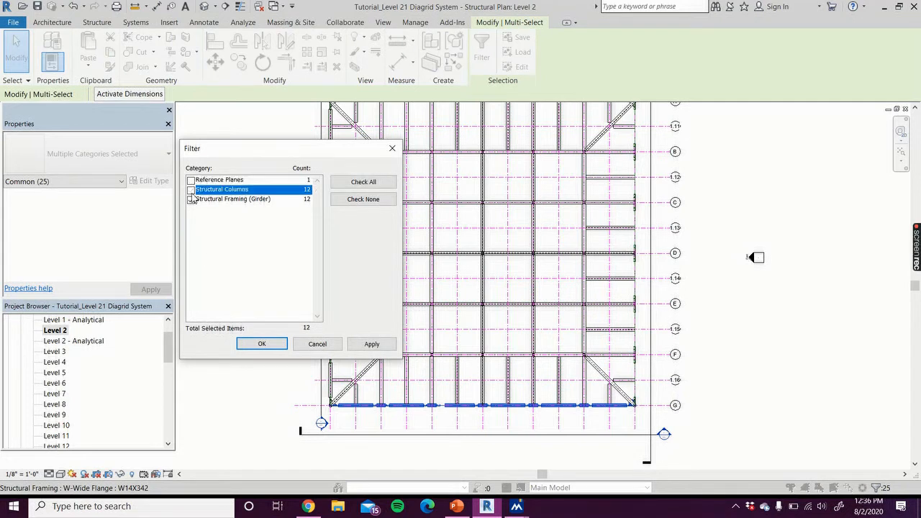
left_click(365, 345)
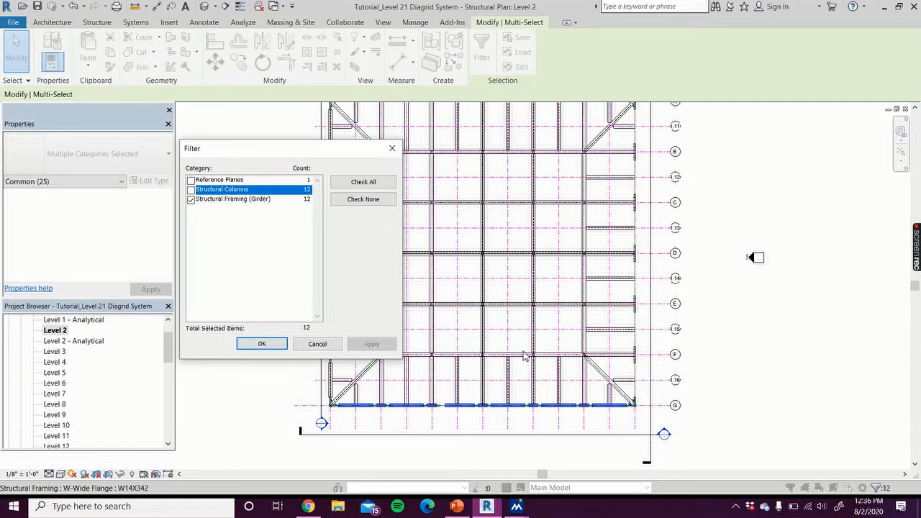
left_click(242, 346)
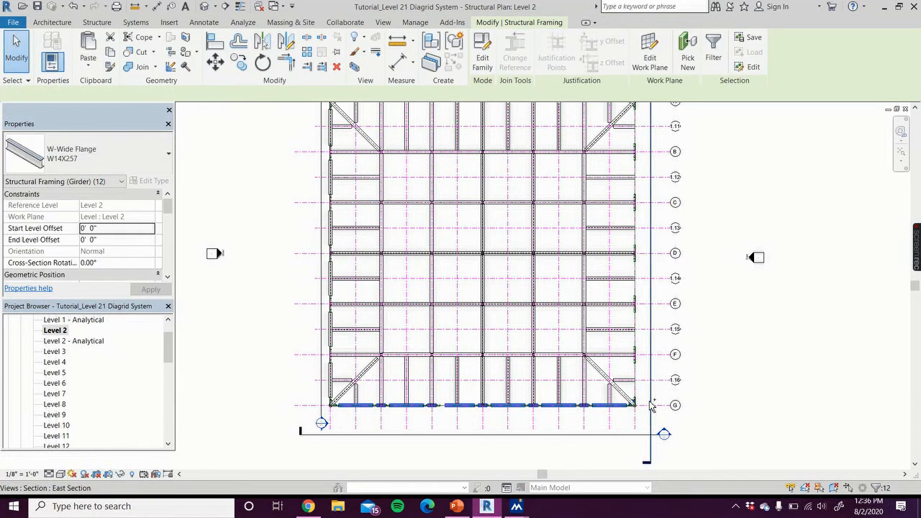
- Remove the short diagonal corner beam at G-7 from the grid G girder selection
scroll(626, 437, "up", 2)
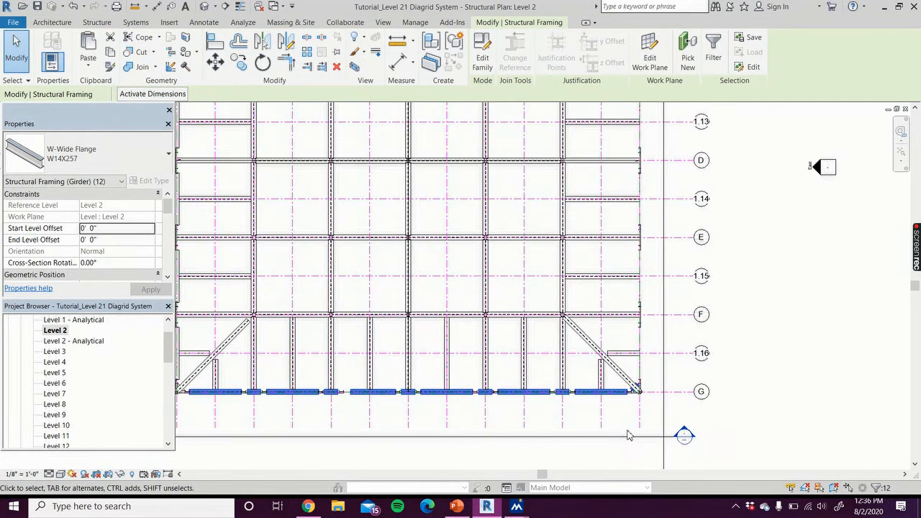
scroll(628, 434, "up", 2)
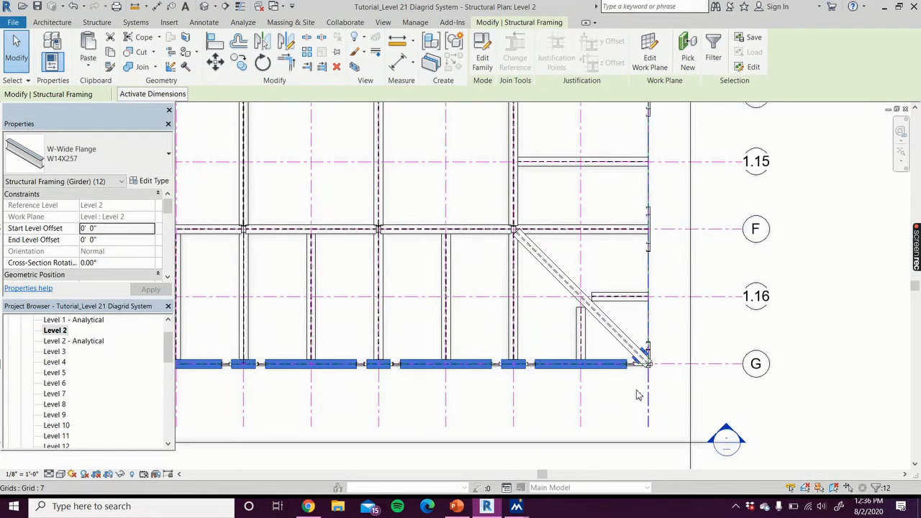
left_click(643, 367, "shift")
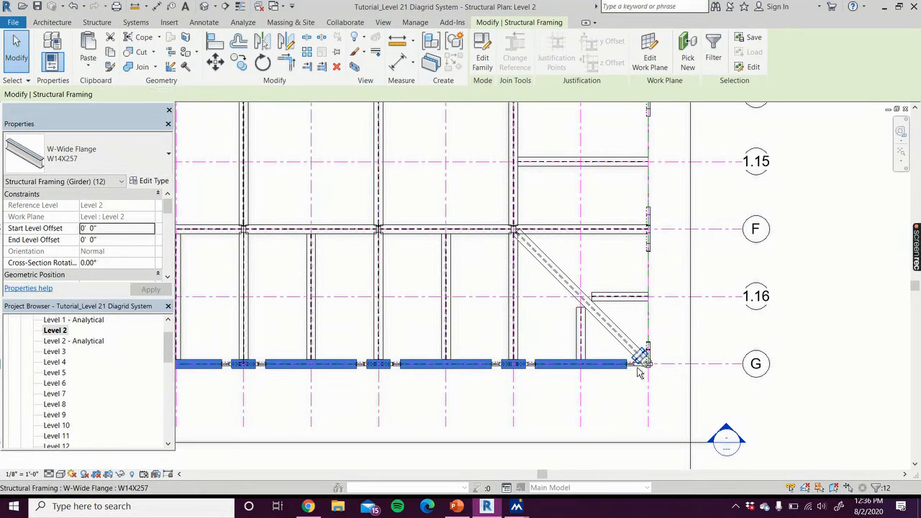
scroll(616, 405, "down", 2)
scroll(615, 405, "down", 1)
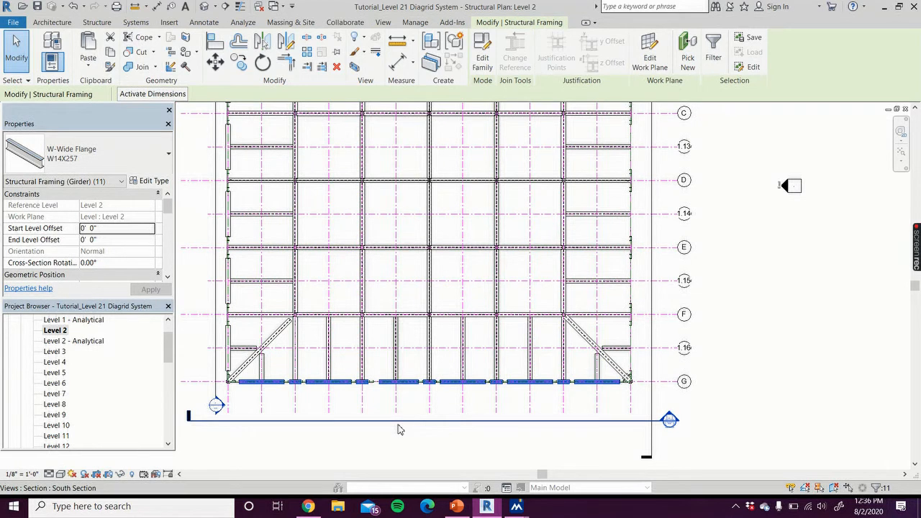
scroll(401, 428, "down", 1)
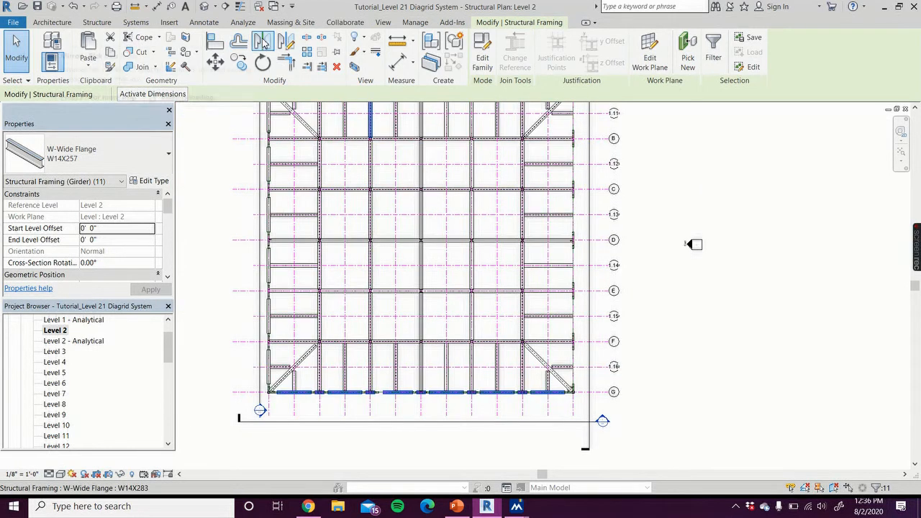
- Mirror a copy of the selected grid G girders about grid D onto grid A, and clear the selection
left_click(263, 42)
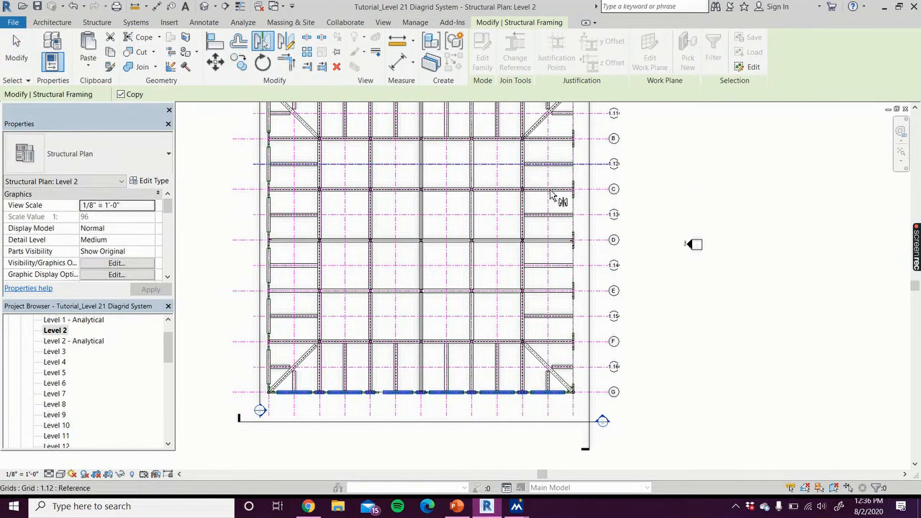
left_click(583, 243)
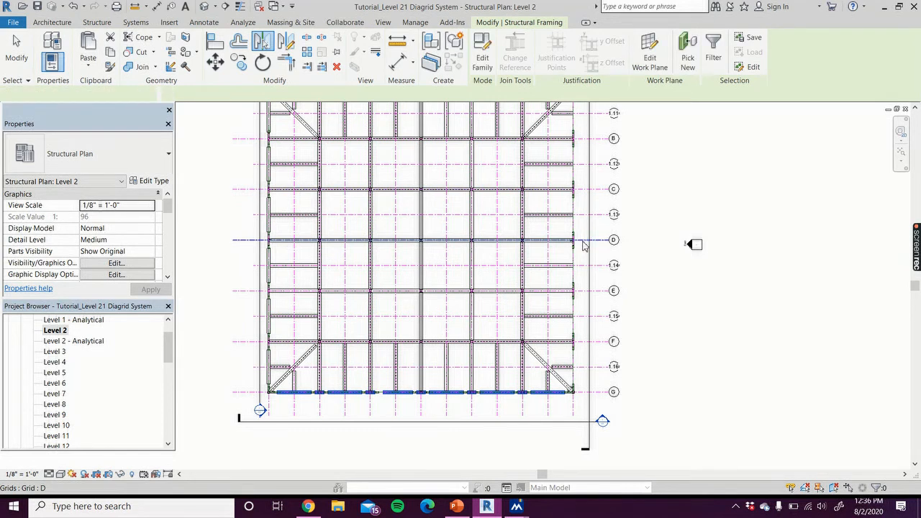
middle_click_drag(677, 170, 710, 253)
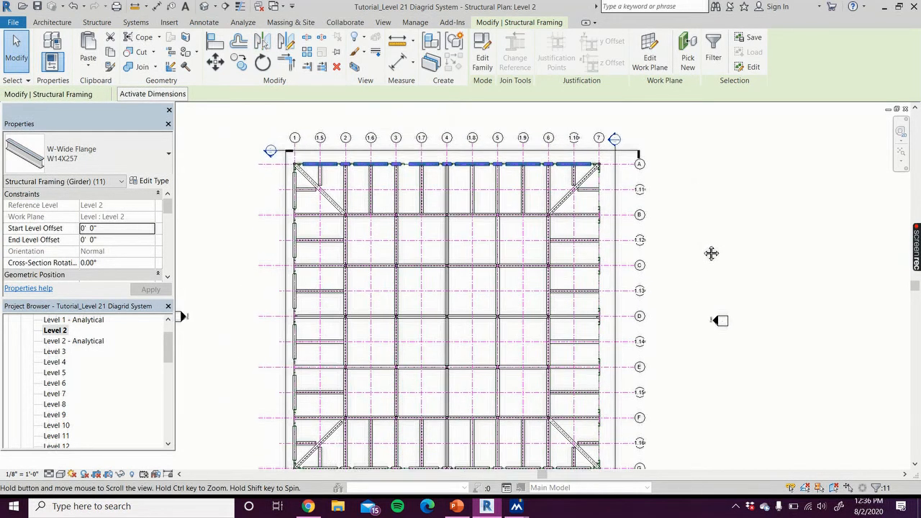
scroll(684, 203, "up", 3)
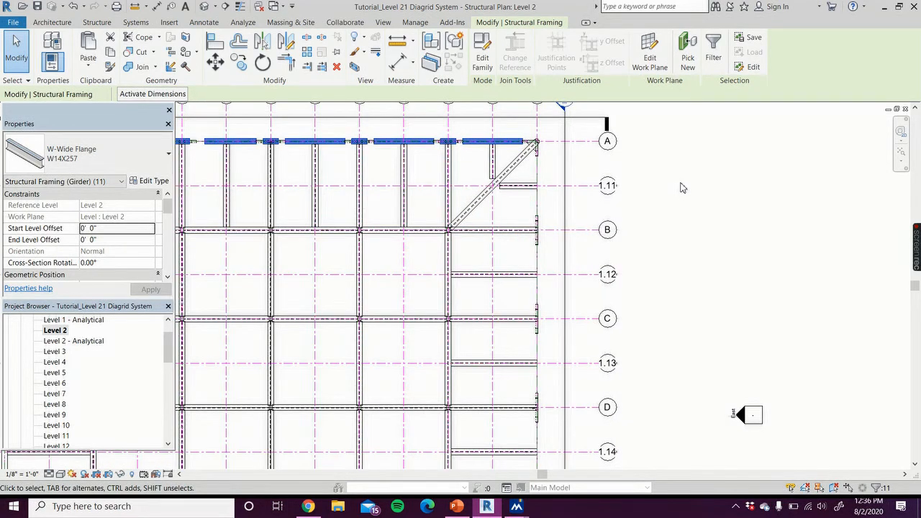
scroll(684, 182, "down", 2)
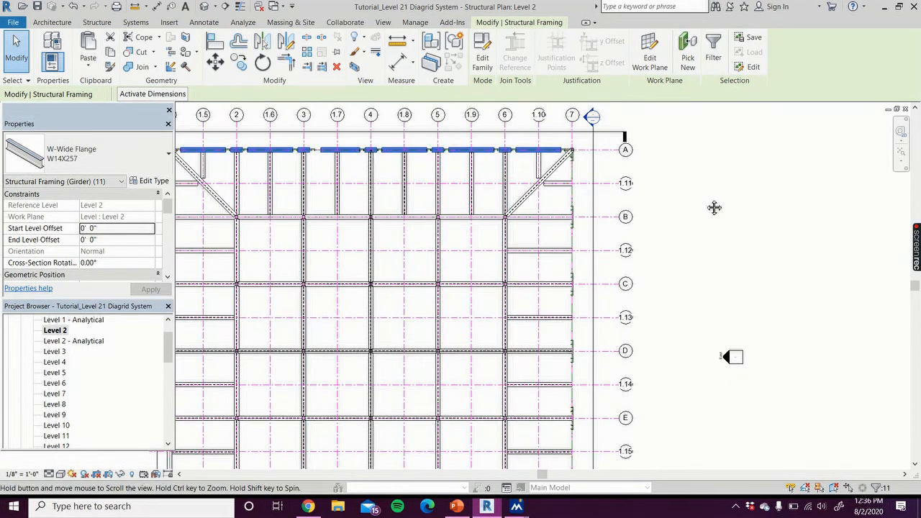
middle_click_drag(715, 208, 748, 219)
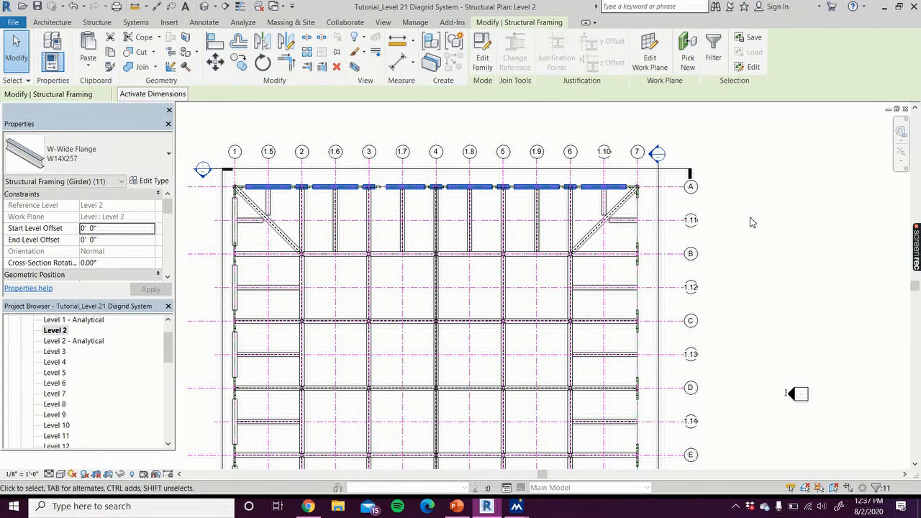
left_click(750, 218)
middle_click_drag(761, 261, 779, 160)
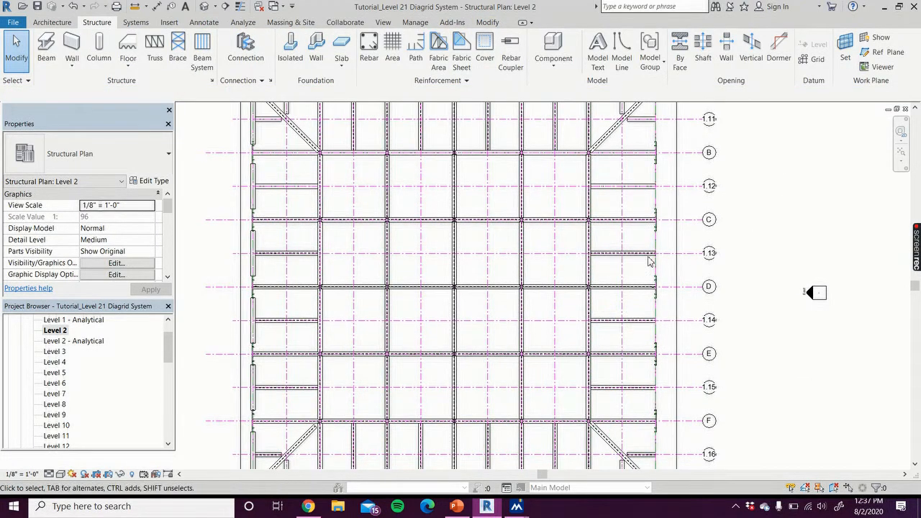
scroll(281, 333, "down", 3)
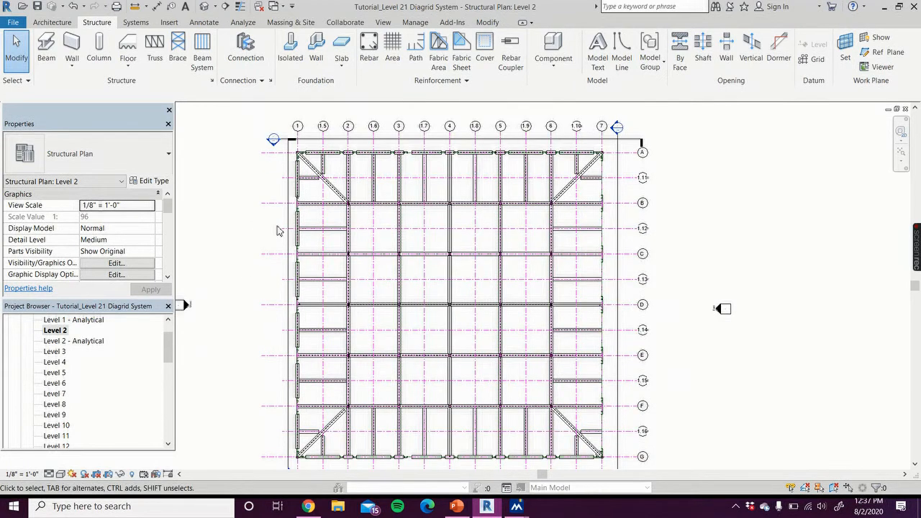
scroll(259, 384, "down", 1)
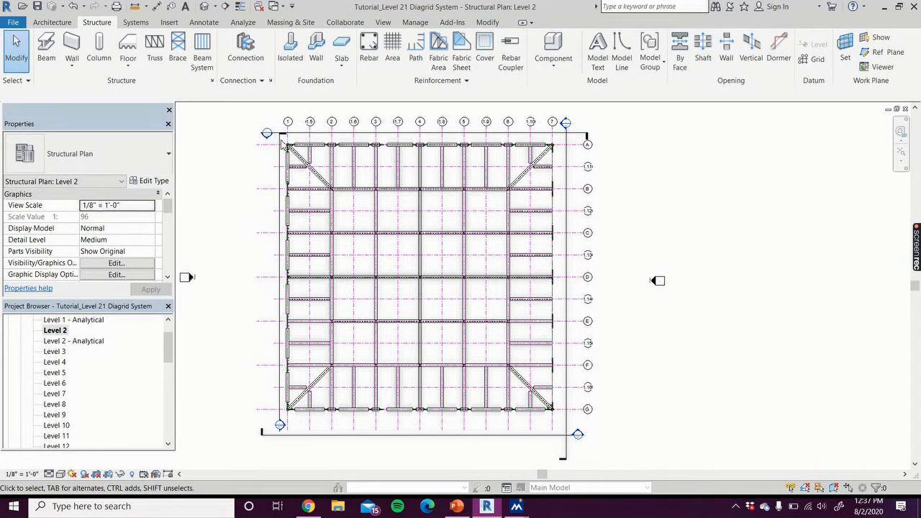
left_click_drag(273, 120, 302, 428)
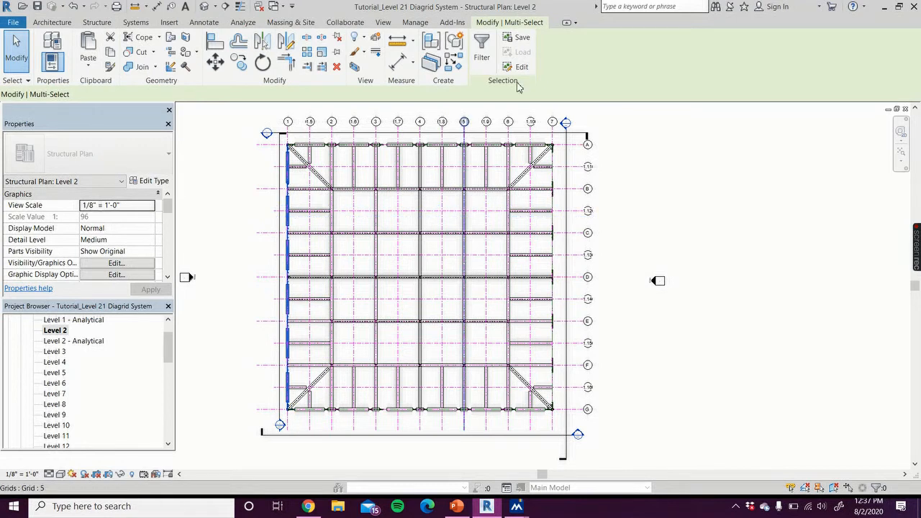
left_click(477, 52)
left_click(193, 180)
left_click(199, 189)
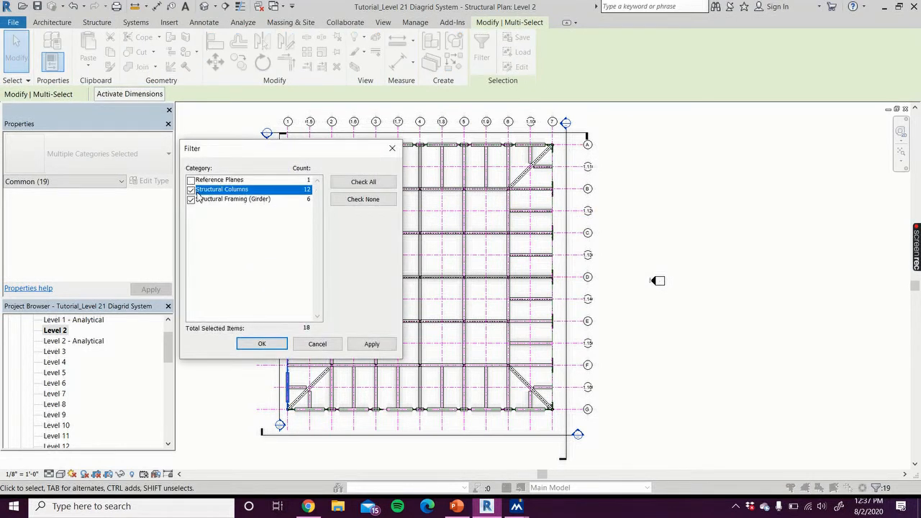
left_click(372, 344)
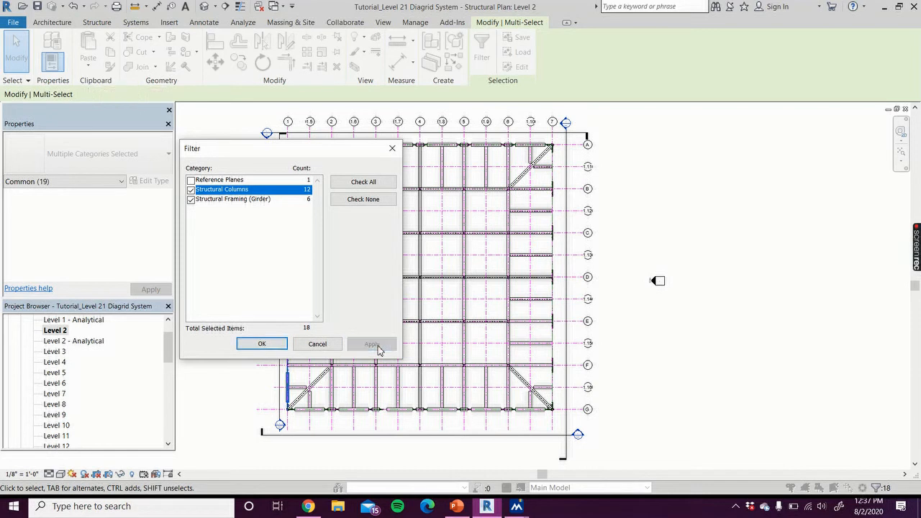
left_click(262, 344)
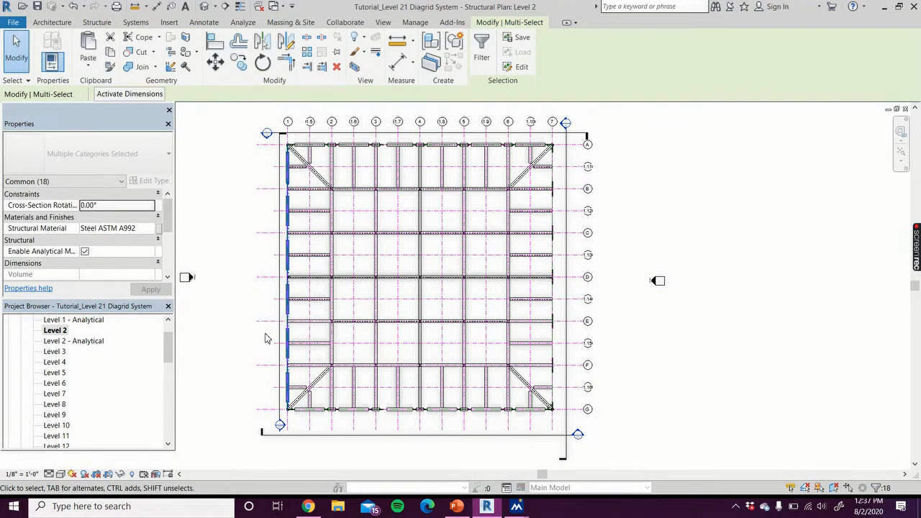
scroll(299, 435, "up", 4)
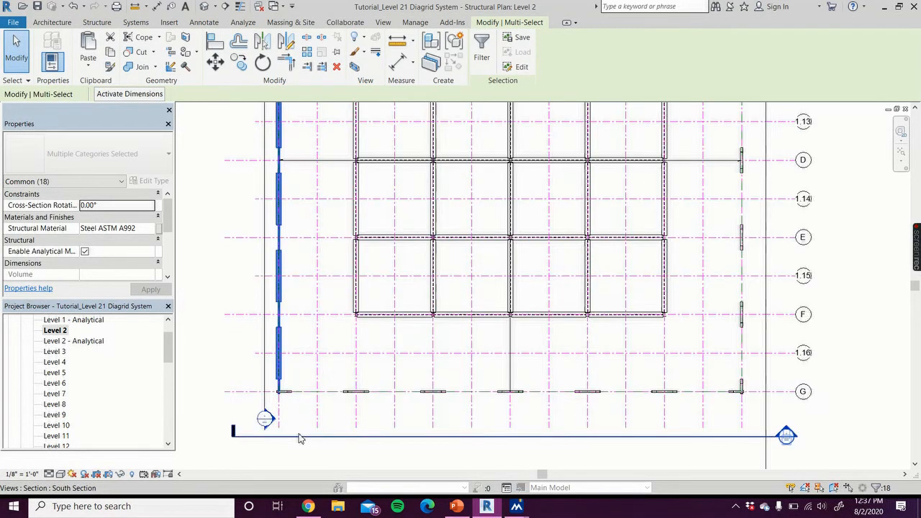
scroll(271, 408, "up", 1)
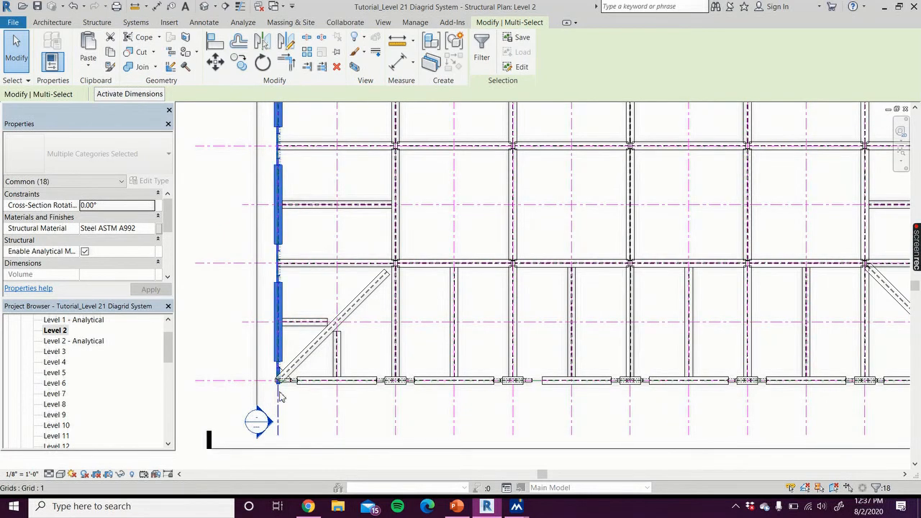
scroll(272, 403, "down", 3)
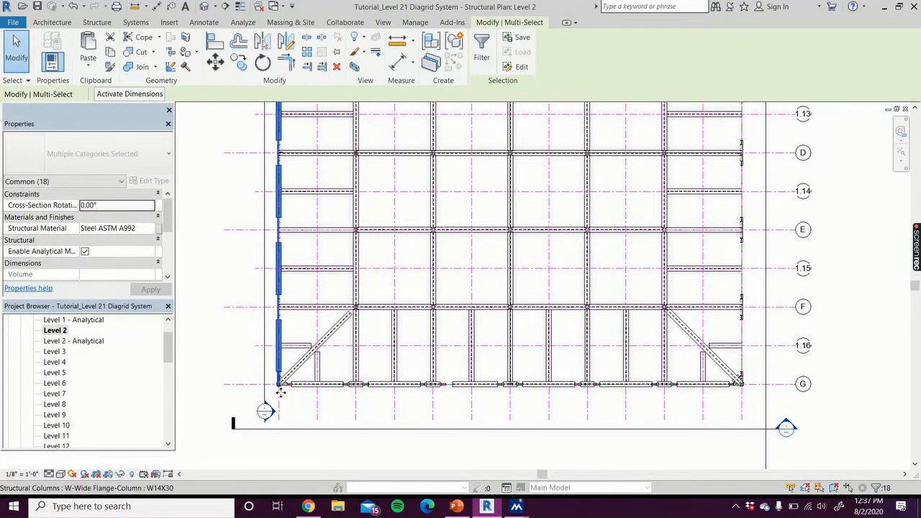
scroll(279, 390, "down", 1)
left_click(231, 338)
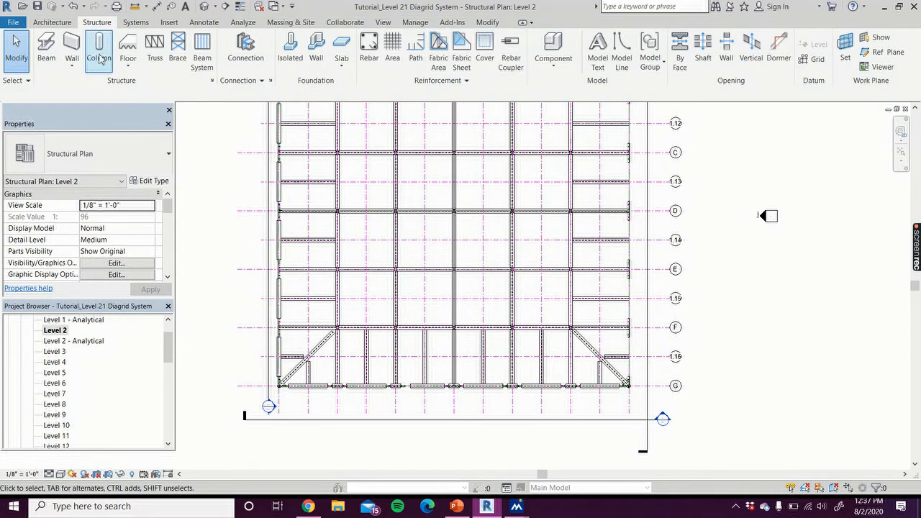
- Place a 5' long W14X257 beam along grid 1, spanning across grid F between the two adjacent columns
left_click(49, 48)
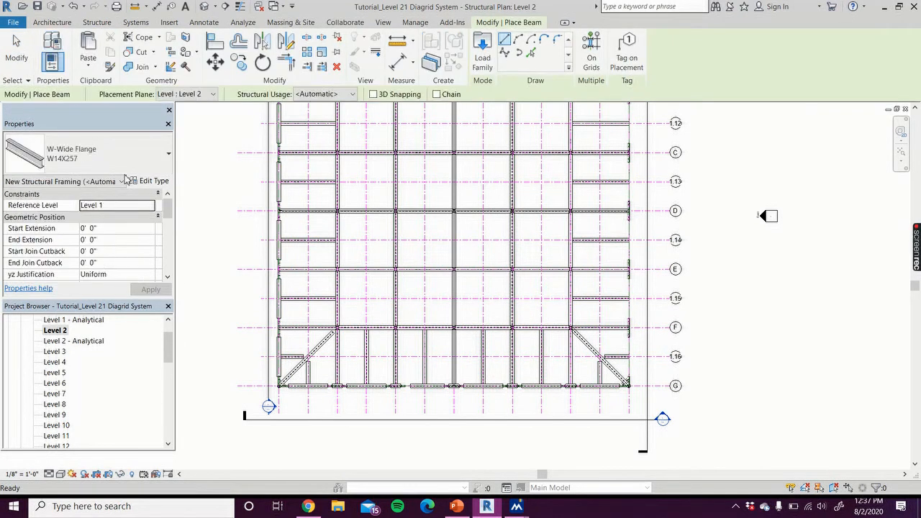
scroll(270, 353, "up", 3)
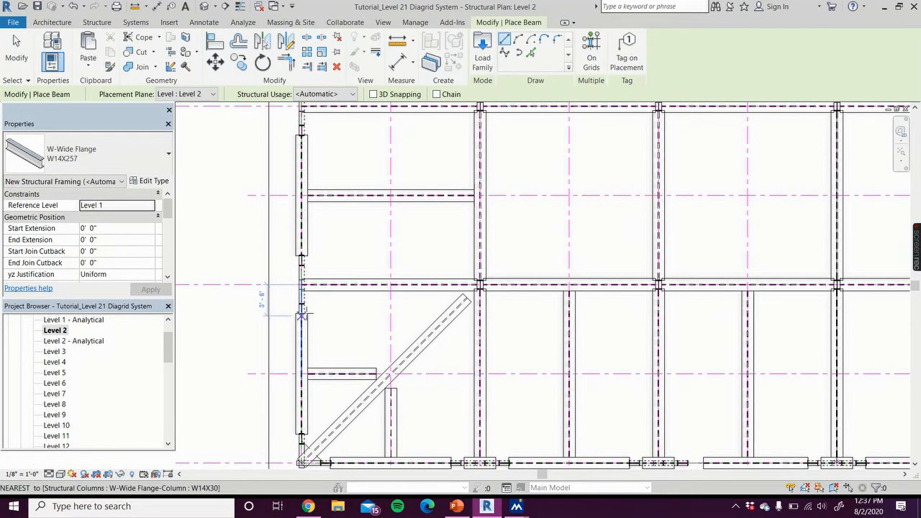
scroll(301, 308, "up", 3)
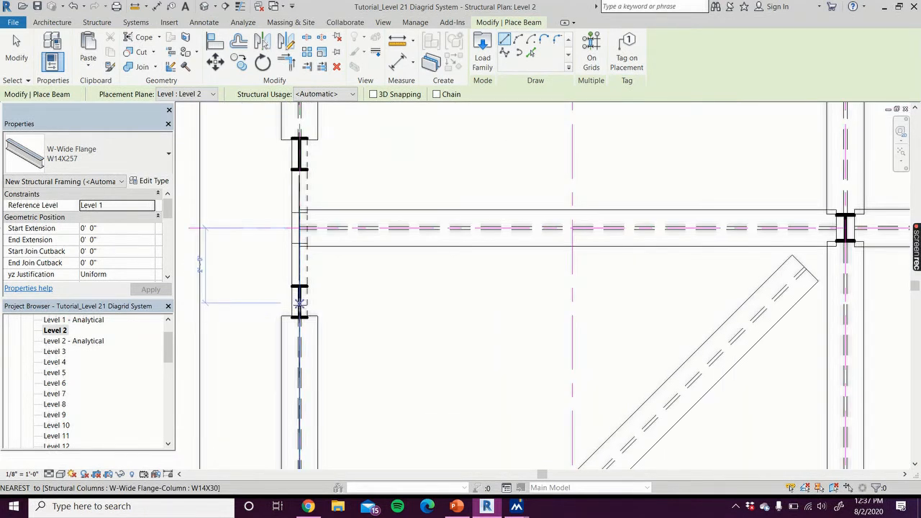
left_click(299, 305)
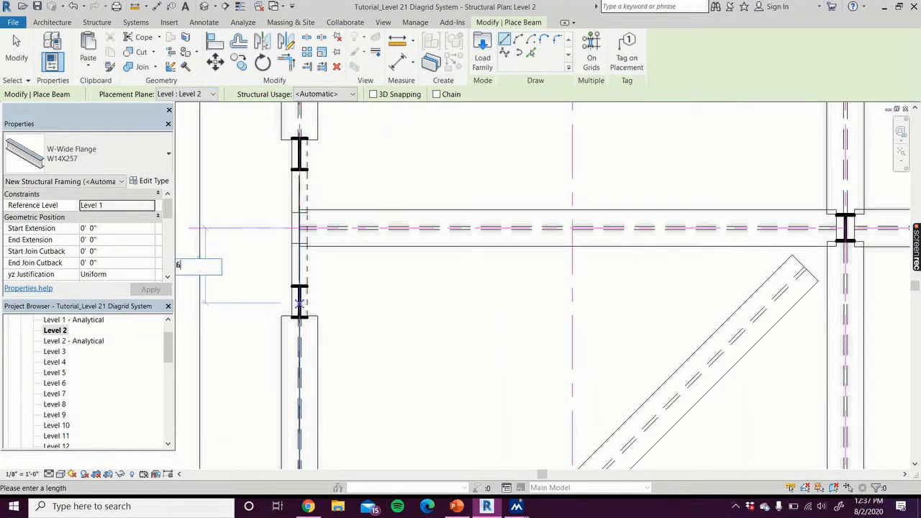
key("Return")
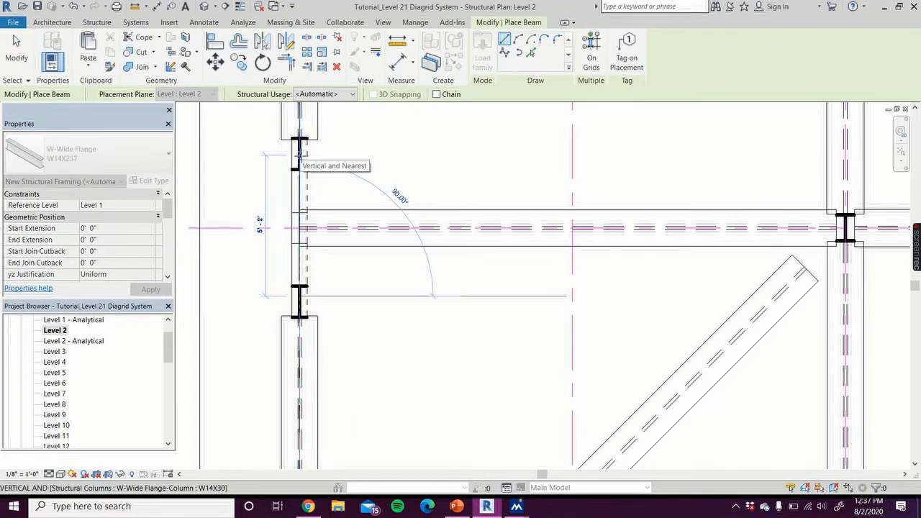
type("5")
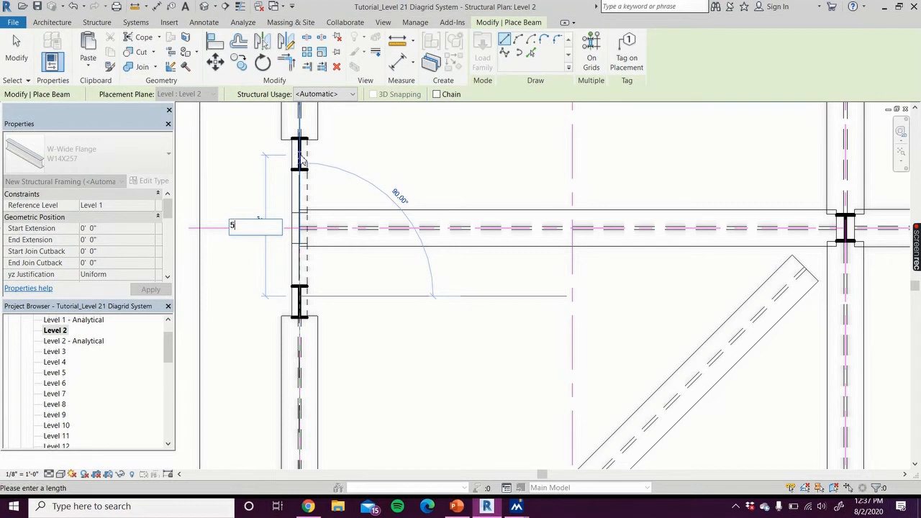
key("Return")
- Place a 5' long W14X257 beam along grid 1 across grid E, starting 2'6" from the grid E line
scroll(371, 180, "down", 2)
middle_click_drag(365, 196, 370, 513)
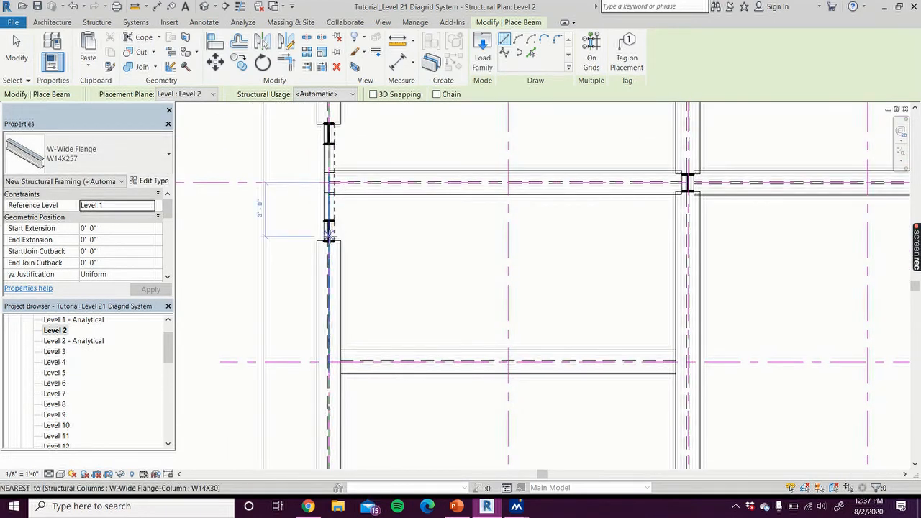
type("2")
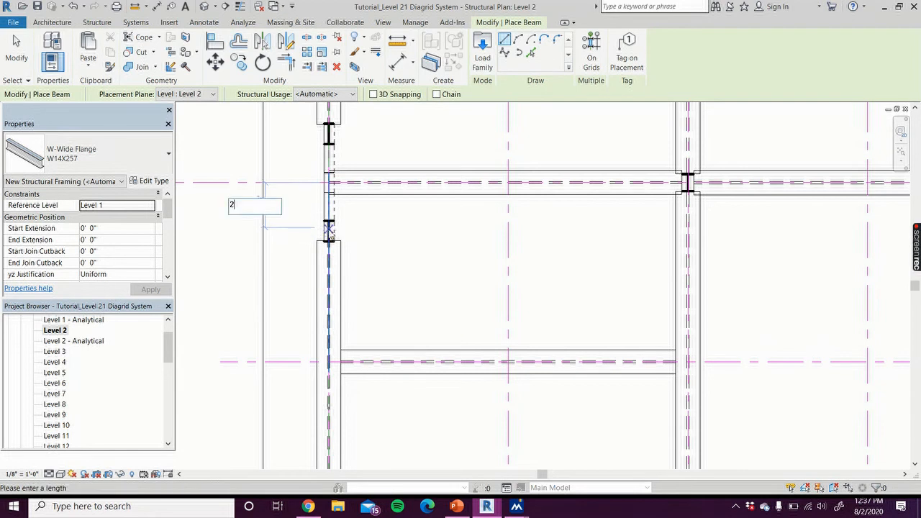
type("'6\"")
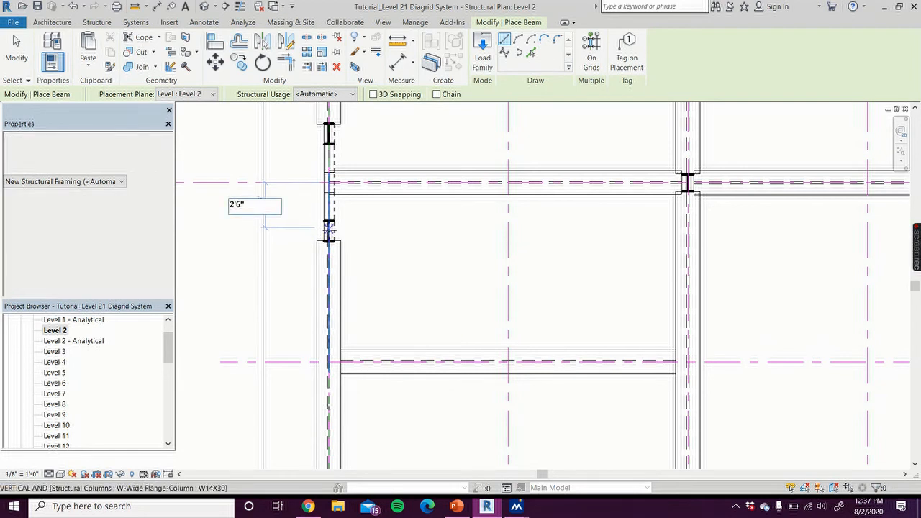
key("Return")
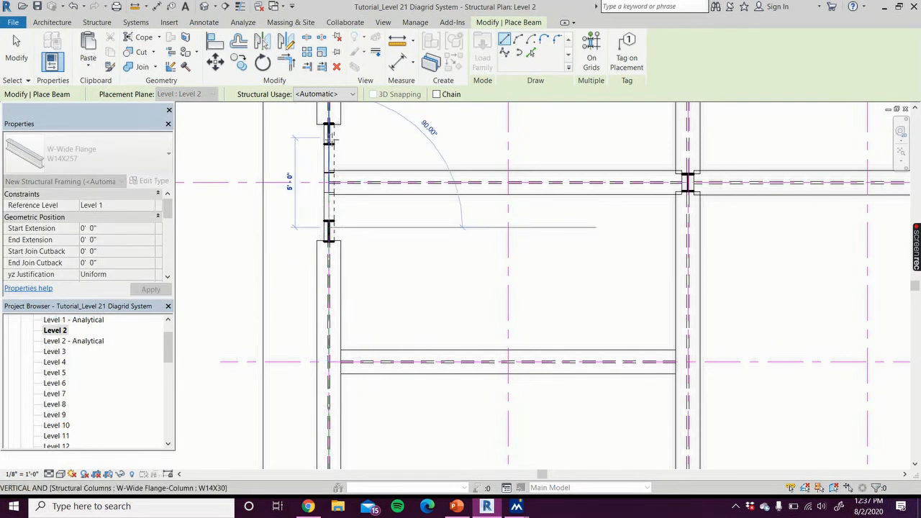
left_click(330, 138)
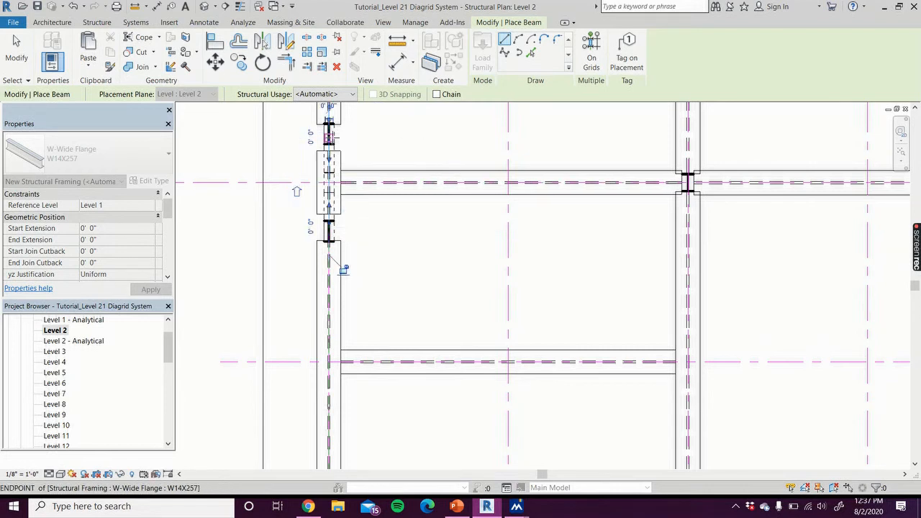
- Place a W14X257 beam along grid 1 across grid D, connecting the columns on both sides of the grid line
middle_click_drag(373, 144, 380, 479)
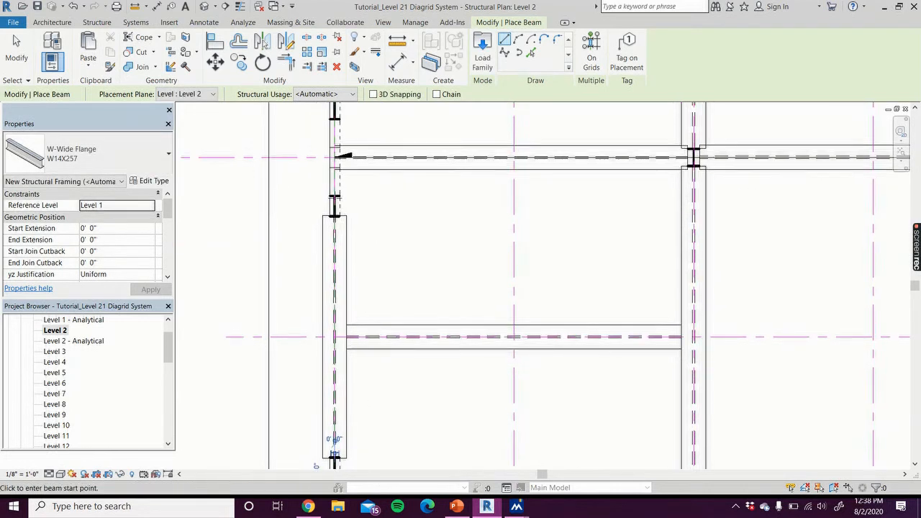
left_click(333, 208)
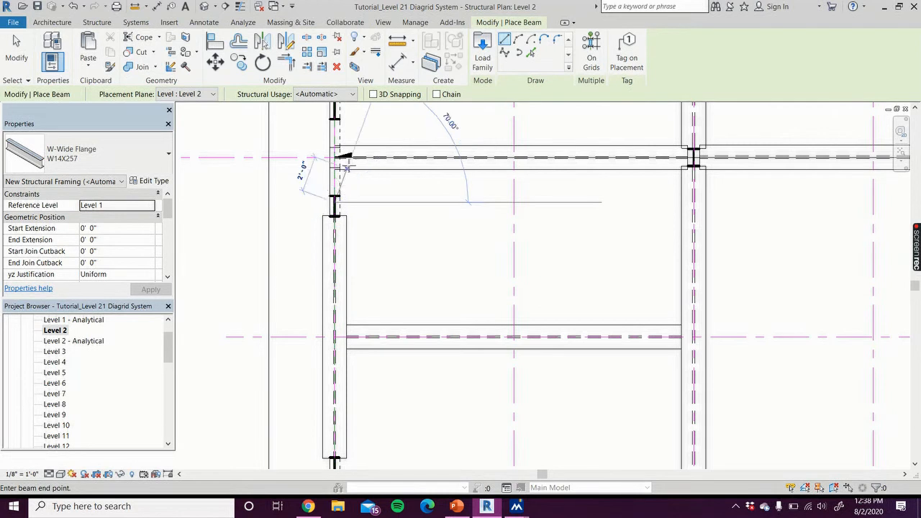
scroll(338, 201, "up", 2)
left_click(341, 215)
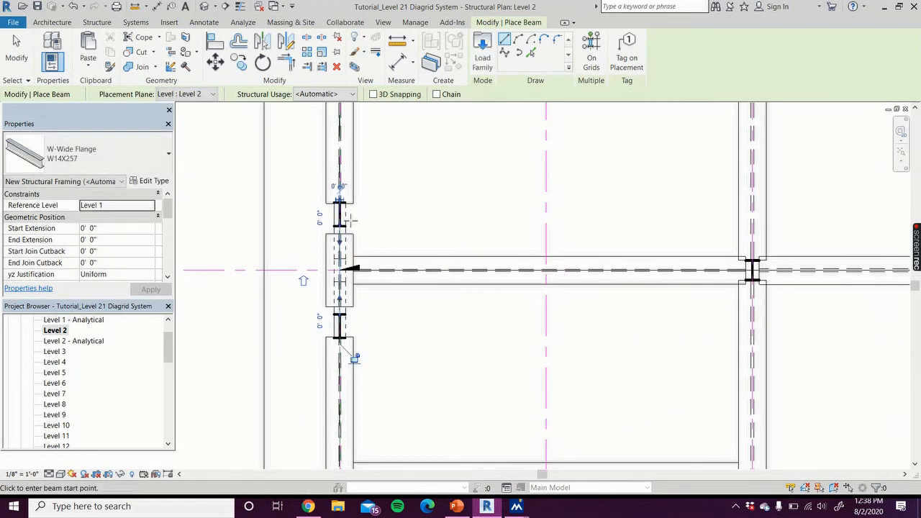
- Place a W14X257 beam along grid 1 across grid C, connecting the columns on both sides of the grid line
scroll(374, 229, "down", 4)
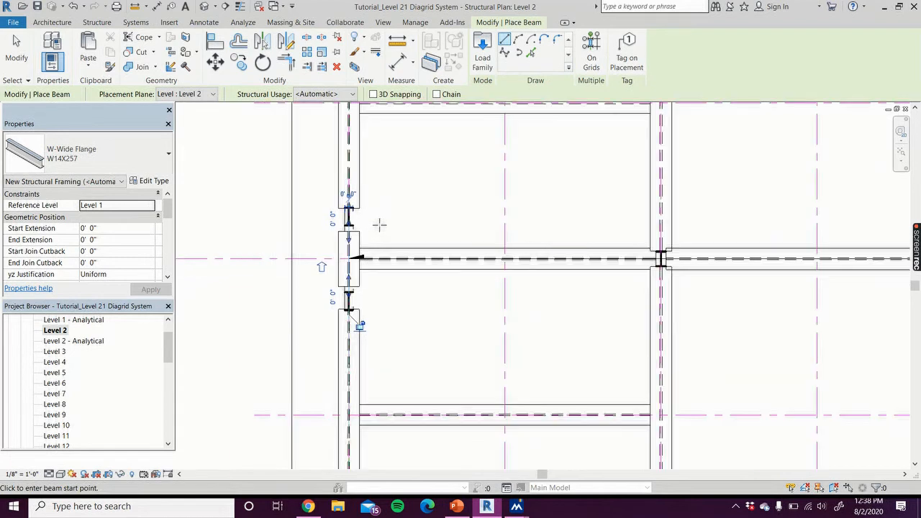
middle_click_drag(413, 264, 382, 263)
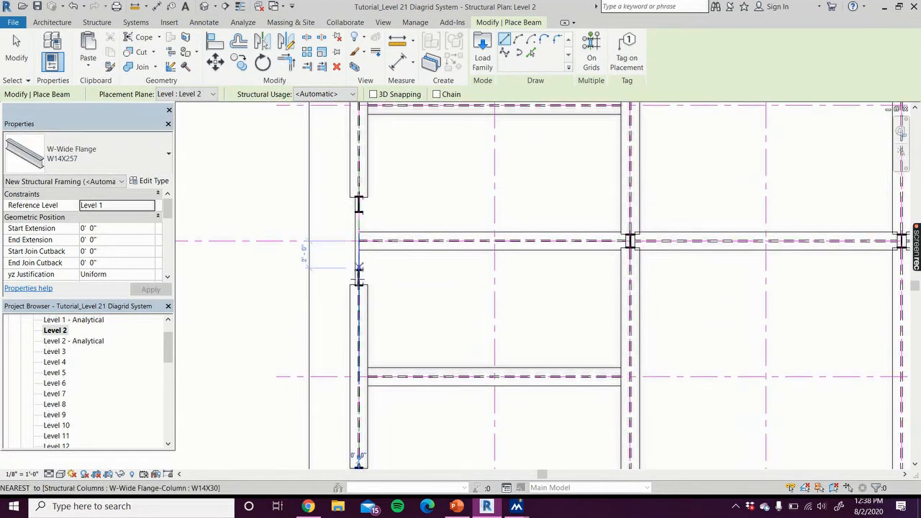
left_click(359, 275)
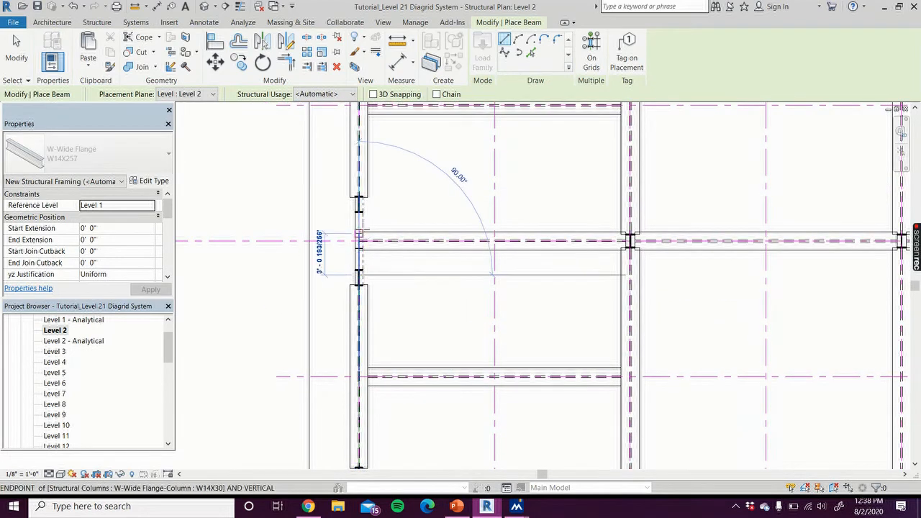
left_click(362, 208)
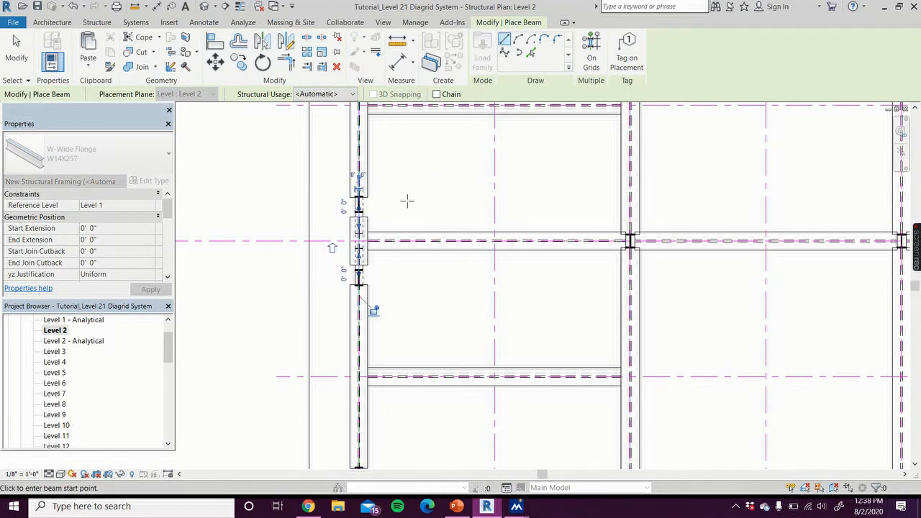
- Place a 5' long W14X257 beam along grid 1 across grid B, connecting the columns on both sides of the grid line
middle_click_drag(416, 199, 430, 489)
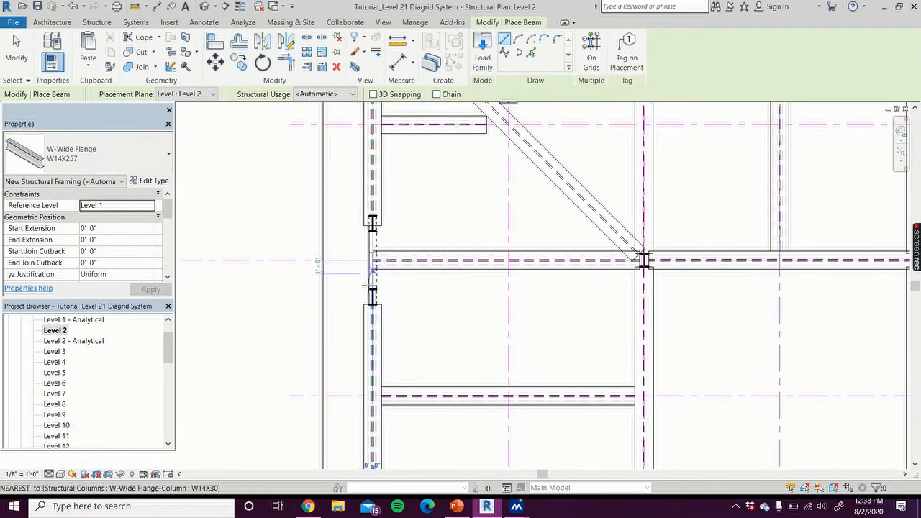
left_click(373, 295)
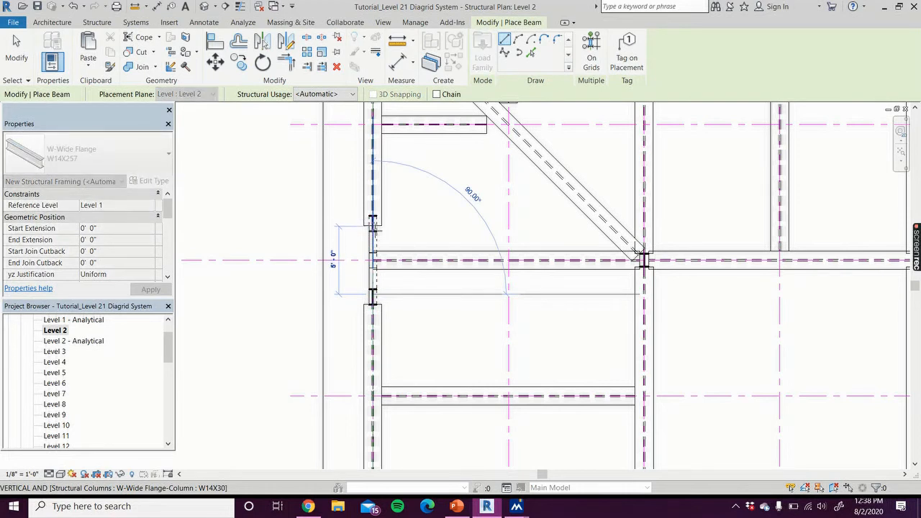
left_click(373, 225)
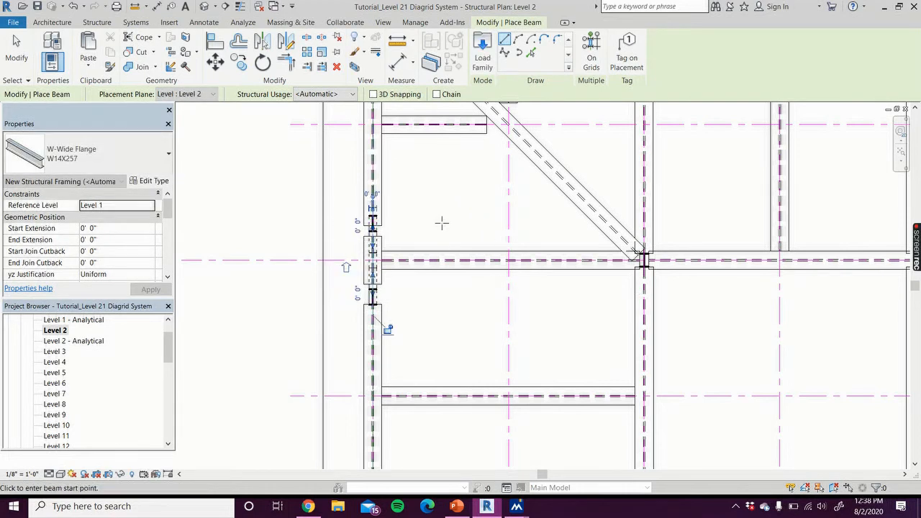
scroll(443, 213, "down", 1)
middle_click_drag(460, 235, 455, 388)
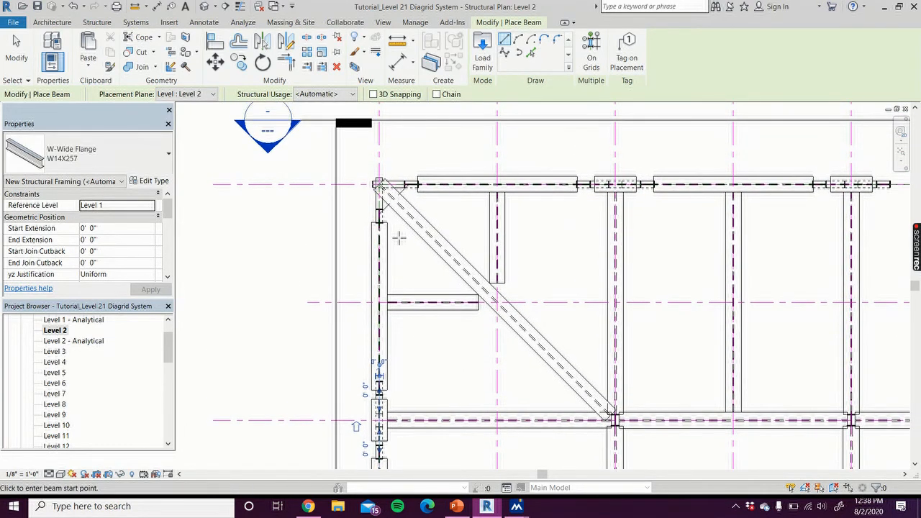
scroll(398, 238, "down", 1)
left_click(16, 50)
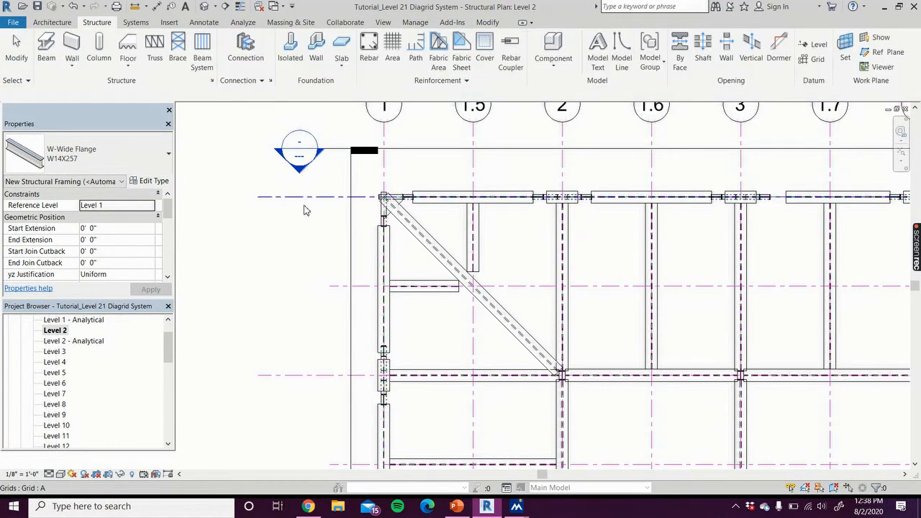
- Mirror a copy of only the structural framing girders on grid 1 about grid 4, filtering out the reference plane and structural columns
scroll(301, 278, "down", 2)
scroll(302, 278, "down", 1)
middle_click_drag(310, 284, 350, 185)
scroll(356, 126, "down", 1)
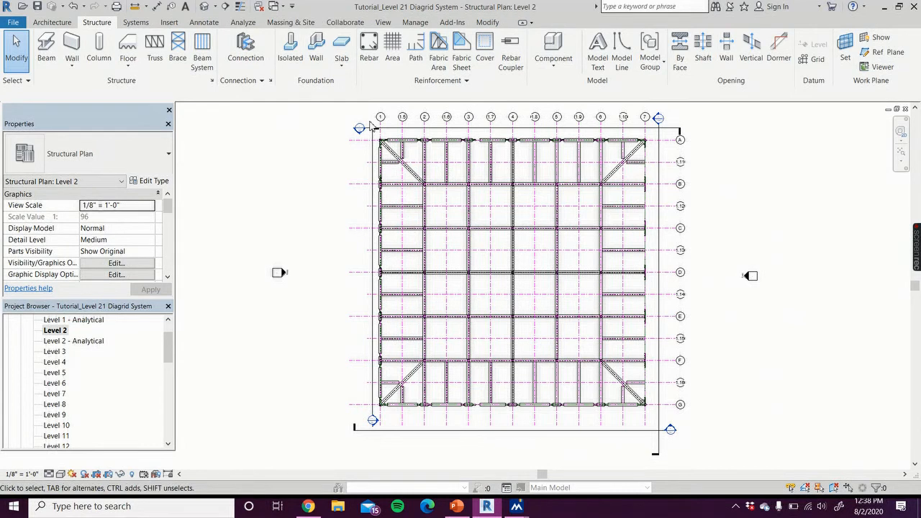
left_click_drag(370, 120, 372, 419)
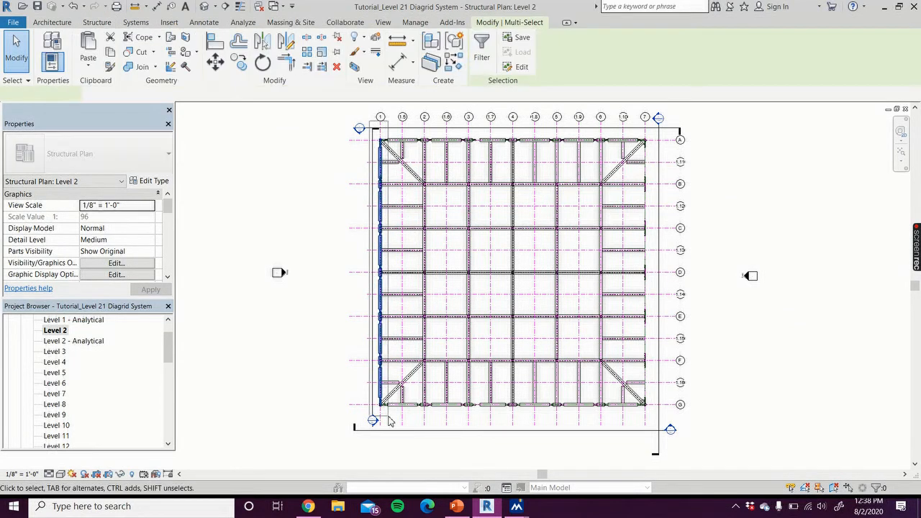
left_click(483, 47)
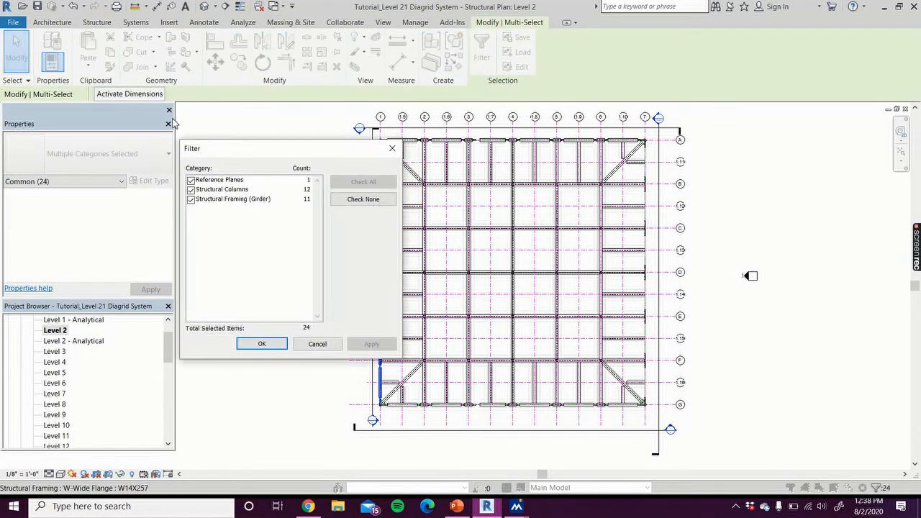
left_click(191, 180)
left_click(191, 189)
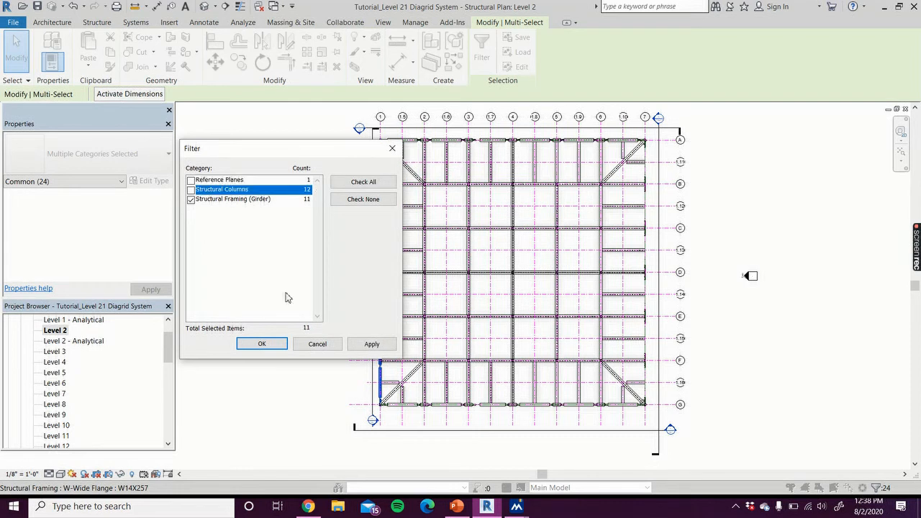
left_click(364, 345)
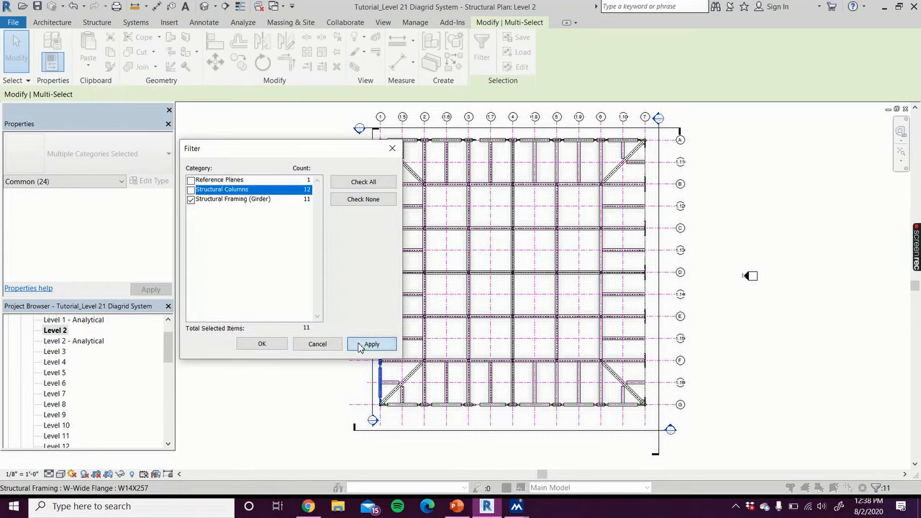
left_click(261, 345)
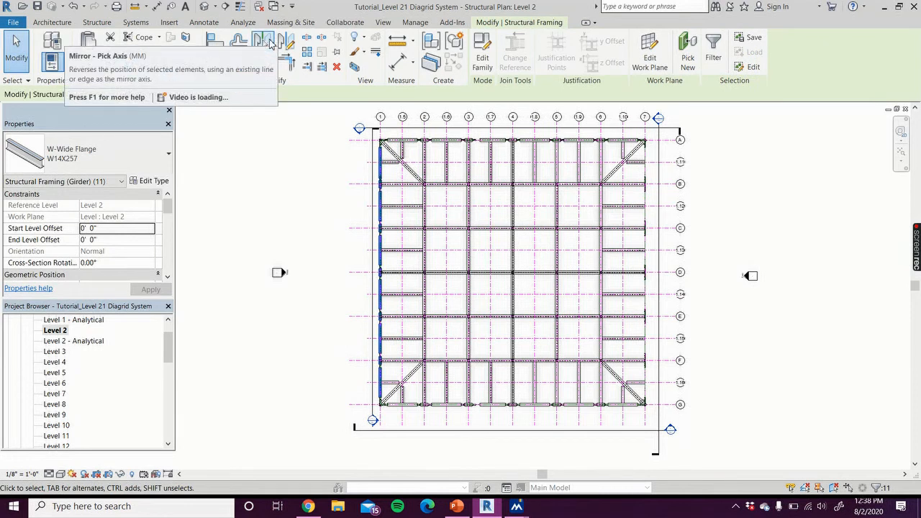
left_click(269, 44)
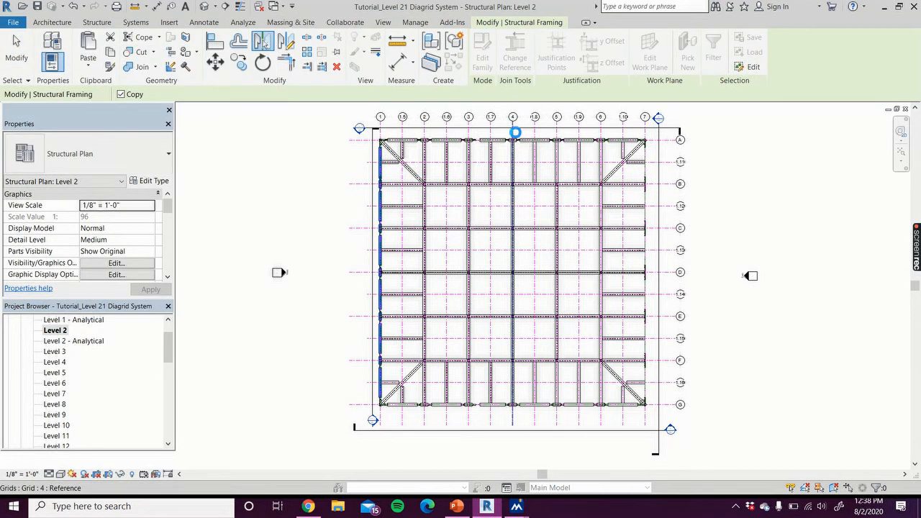
left_click(514, 132)
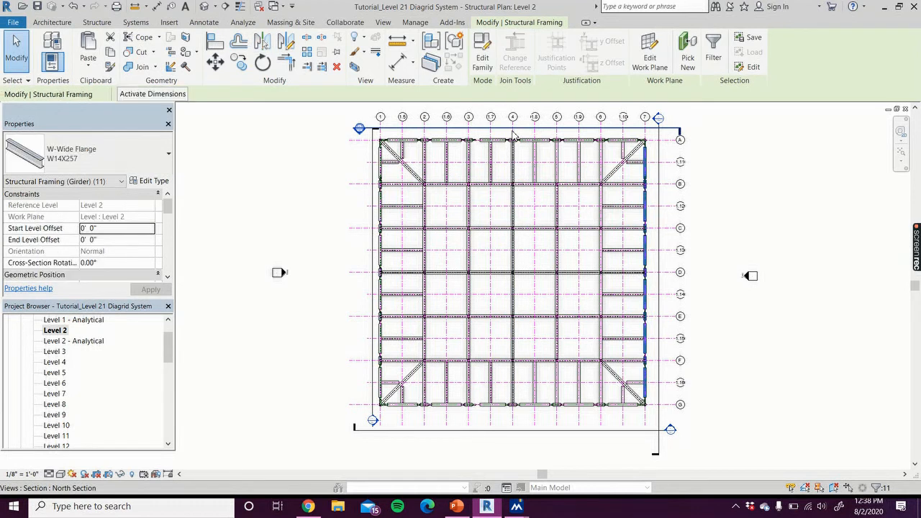
left_click(266, 179)
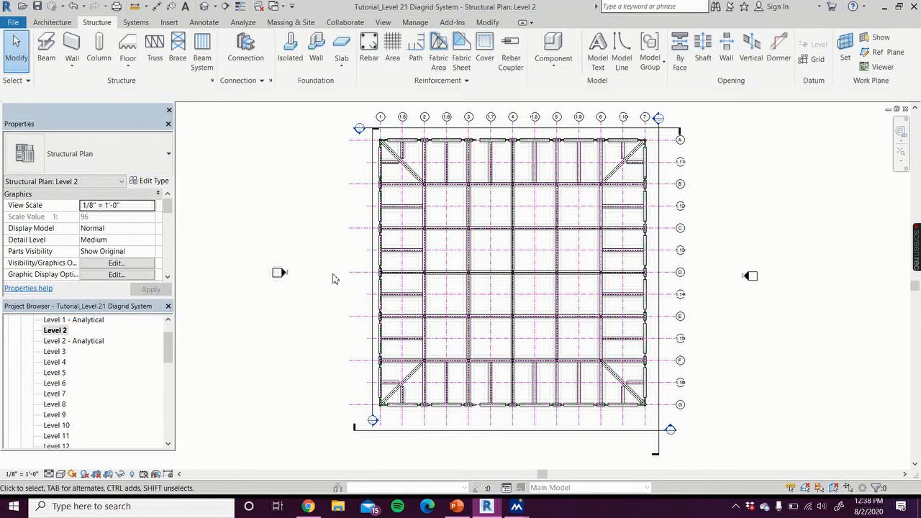
- Place a W14X257 beam about 3'6" long diagonally across the corner at grids 1 and G, connecting the two corner columns
left_click(46, 49)
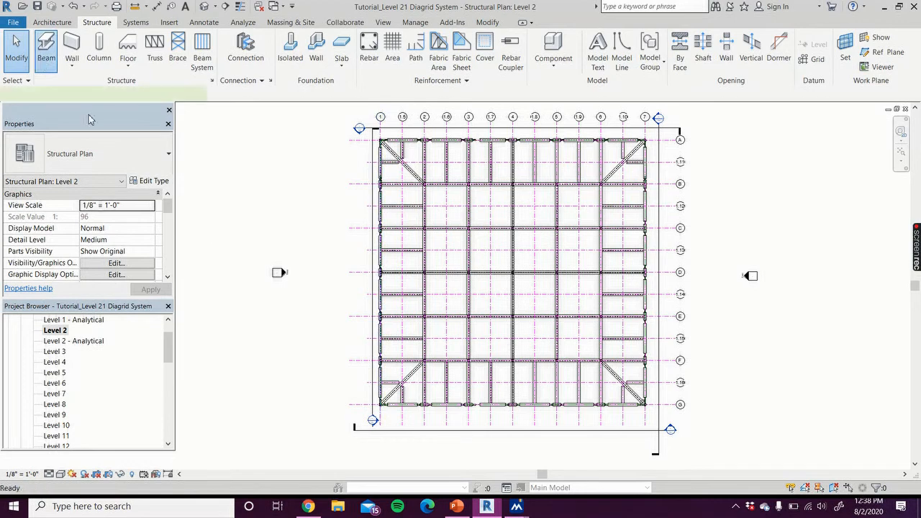
scroll(392, 423, "up", 8)
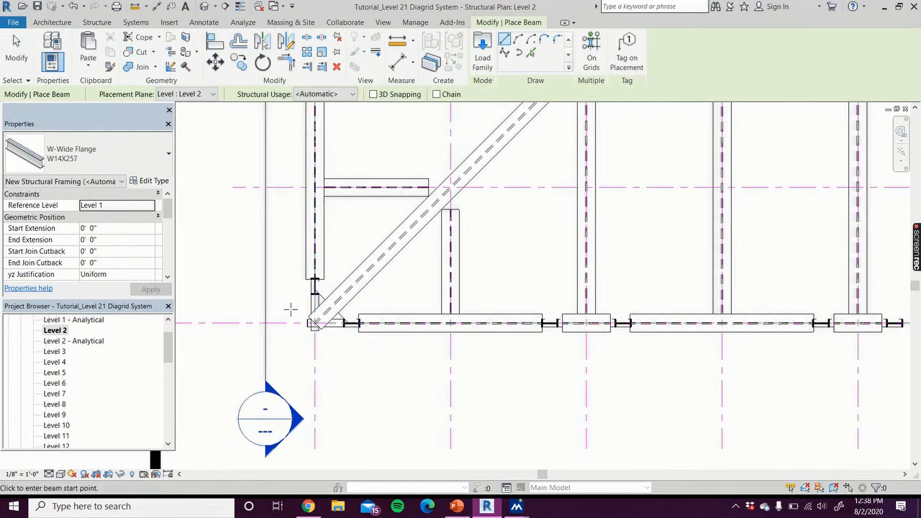
left_click(315, 322)
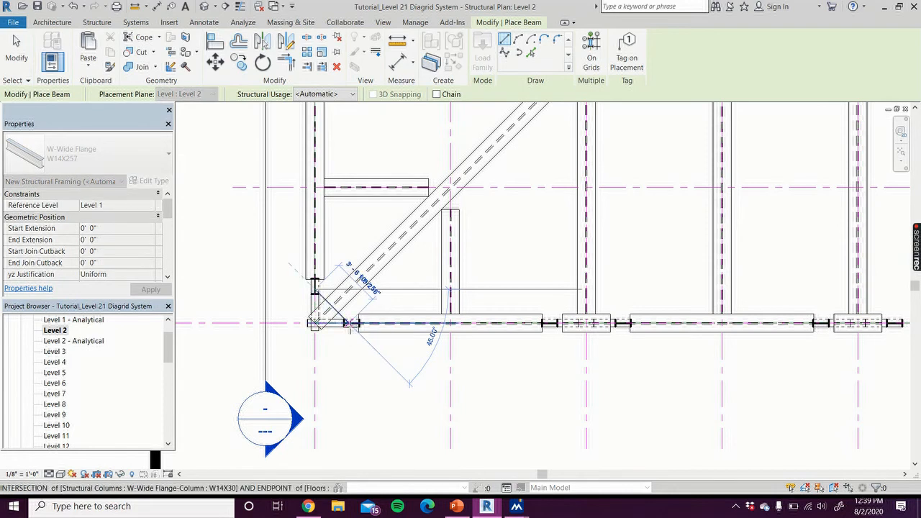
left_click(349, 324)
- Place a W14X257 beam about 3'6" long diagonally across the corner at grids 1 and A, connecting the two corner columns
scroll(387, 307, "down", 4)
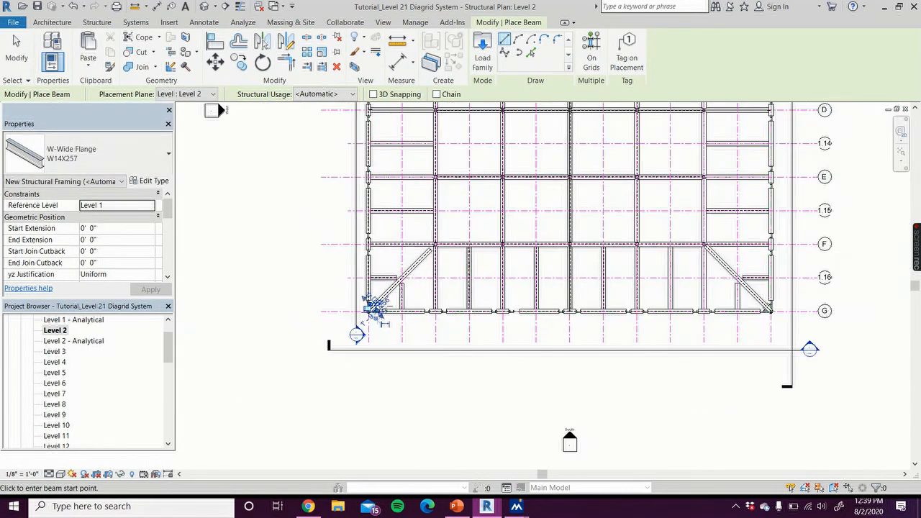
middle_click_drag(312, 254, 310, 479)
middle_click_drag(332, 327, 321, 459)
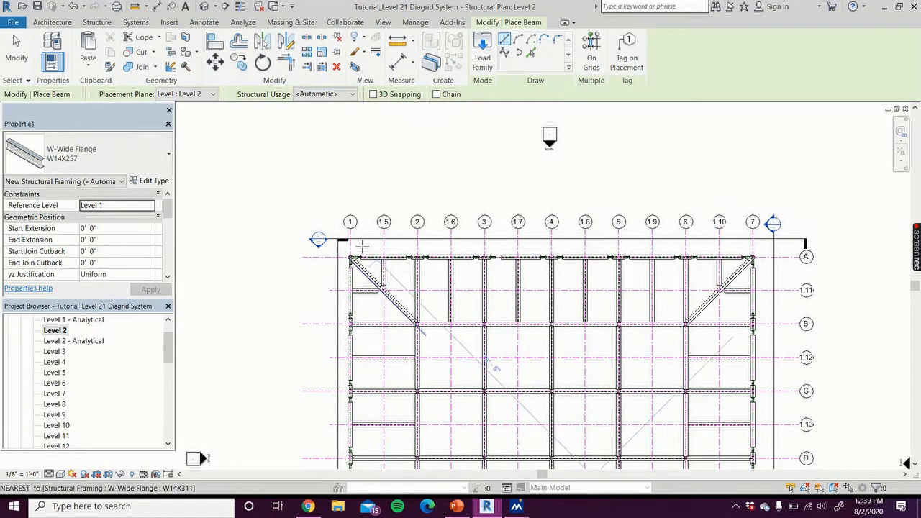
scroll(362, 247, "up", 2)
scroll(362, 247, "up", 2)
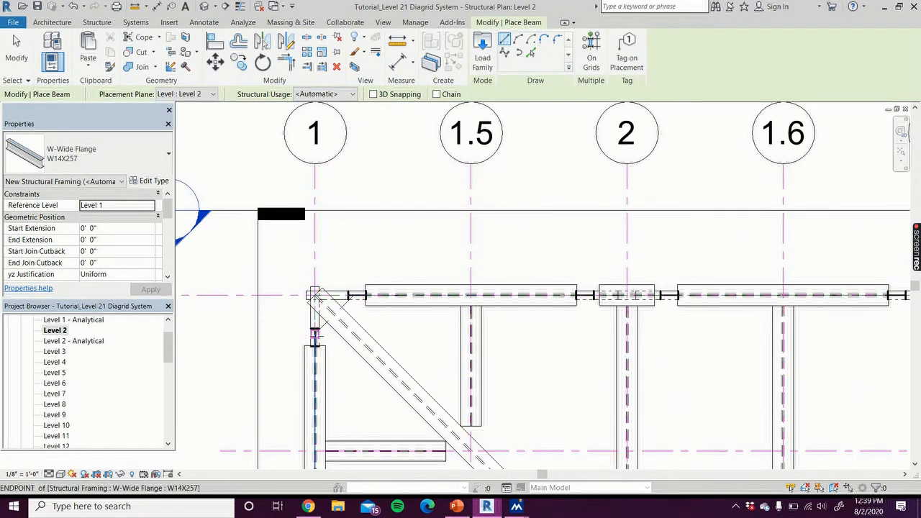
left_click(315, 333)
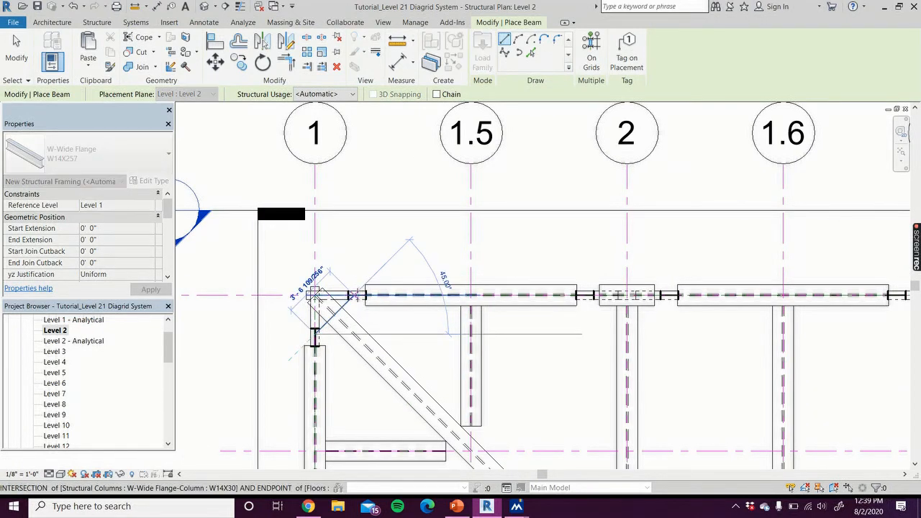
left_click(354, 295)
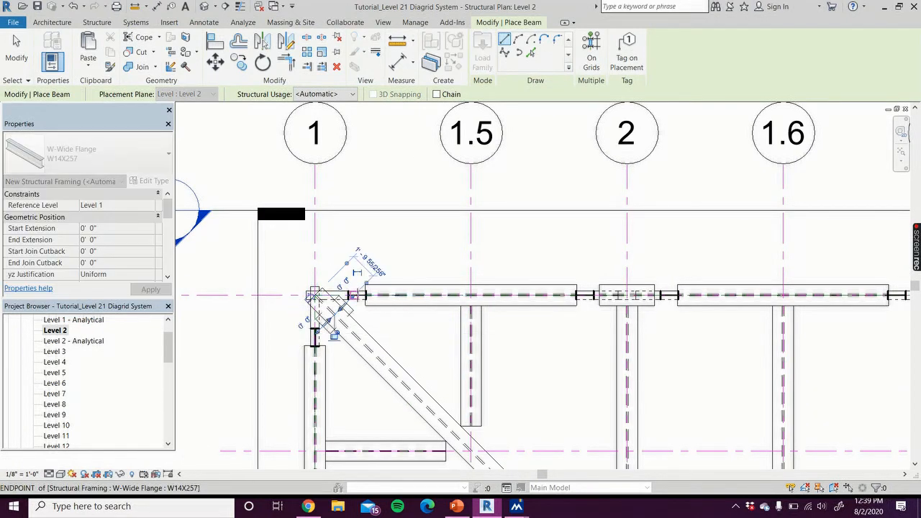
left_click(23, 62)
- Shorten the diagonal W14X311 girder at grids 1 and A so its outer end meets the short corner beam
left_click(353, 348)
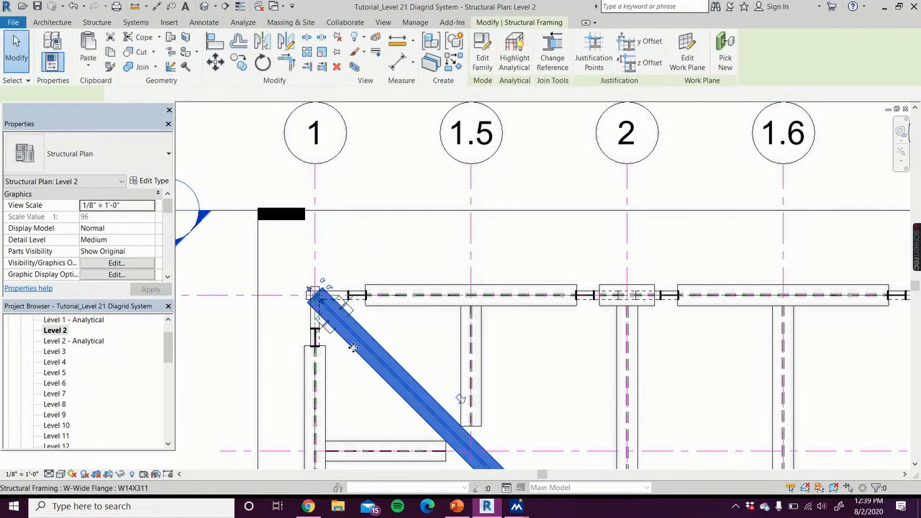
left_click_drag(314, 294, 315, 296)
left_click_drag(341, 323, 334, 315)
left_click(343, 366)
- Place a W14X257 beam about 3'6" long across the corner at grids 7 and A, and shorten the diagonal W14X311 girder to meet it
scroll(345, 368, "down", 2)
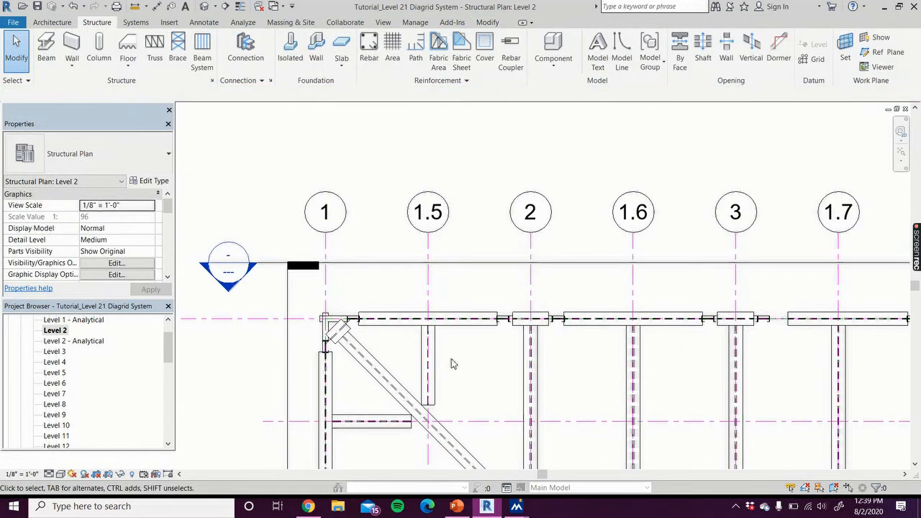
middle_click_drag(602, 341, 233, 305)
middle_click_drag(615, 313, 419, 334)
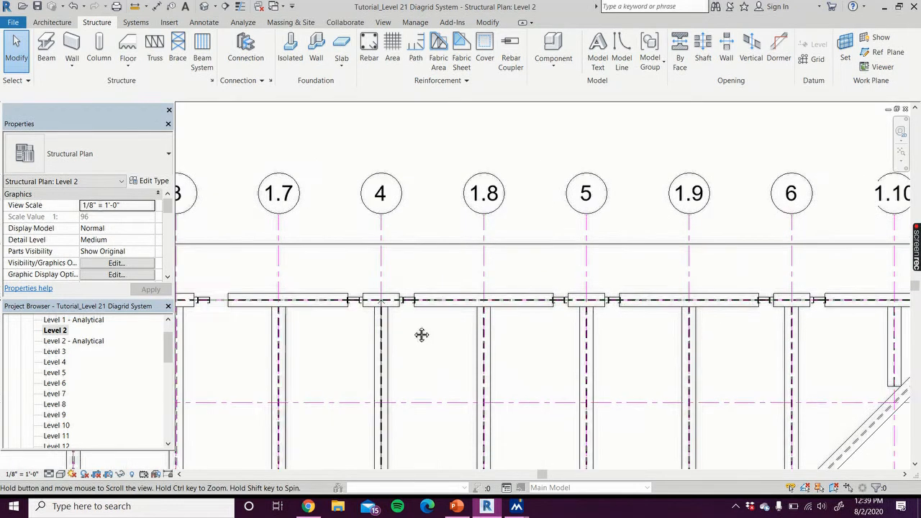
middle_click_drag(786, 319, 503, 306)
scroll(734, 306, "up", 2)
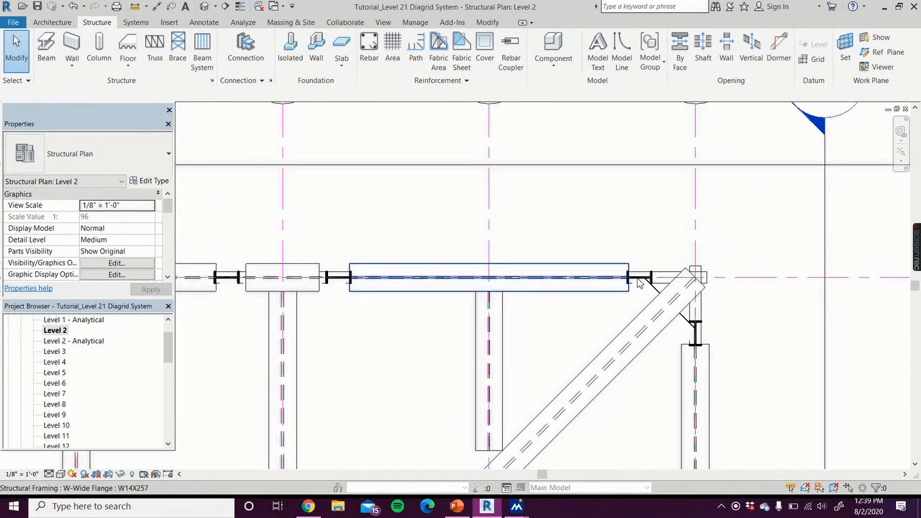
left_click(57, 56)
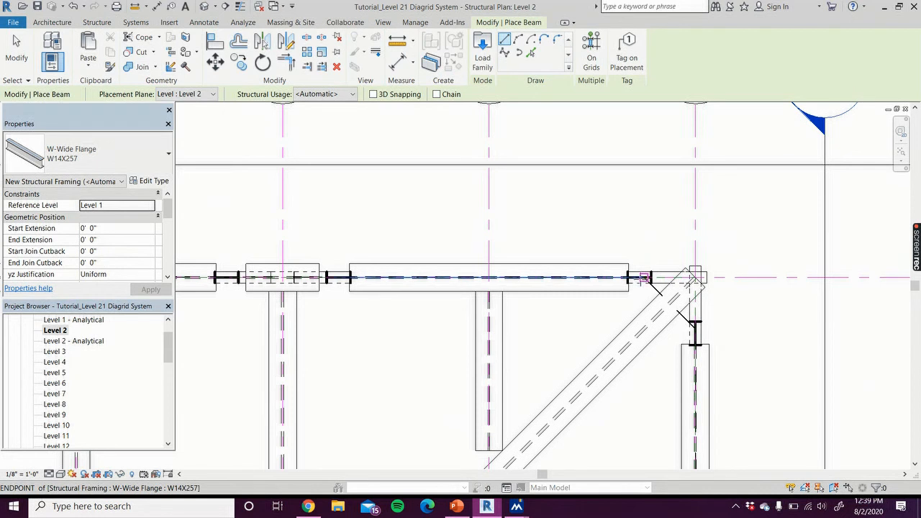
left_click(649, 277)
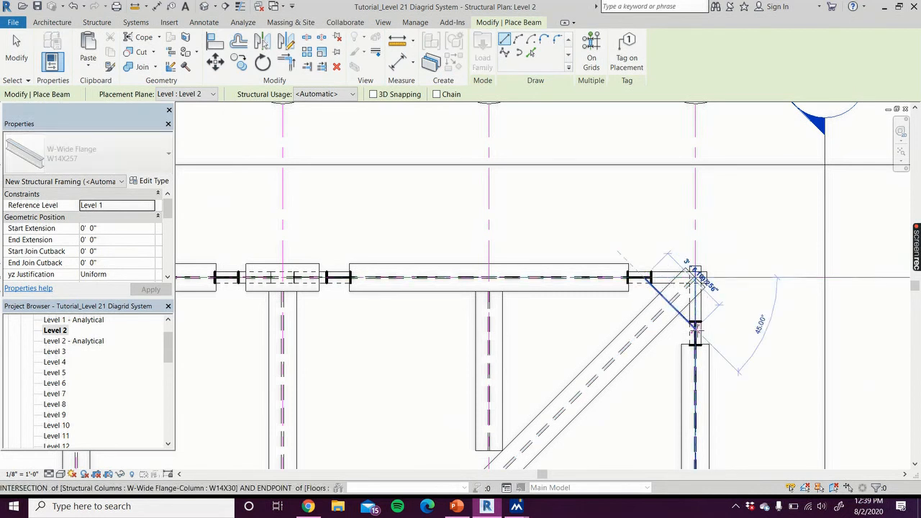
left_click(695, 328)
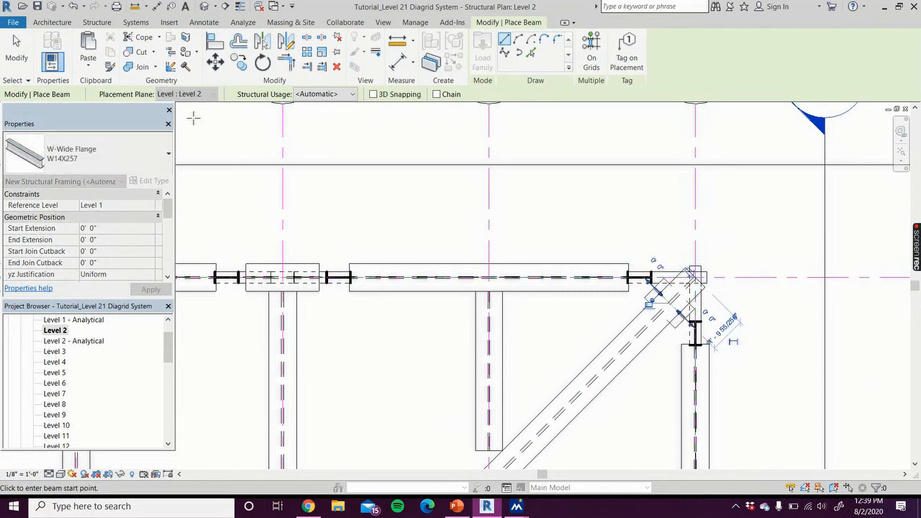
key("Escape")
key("Escape")
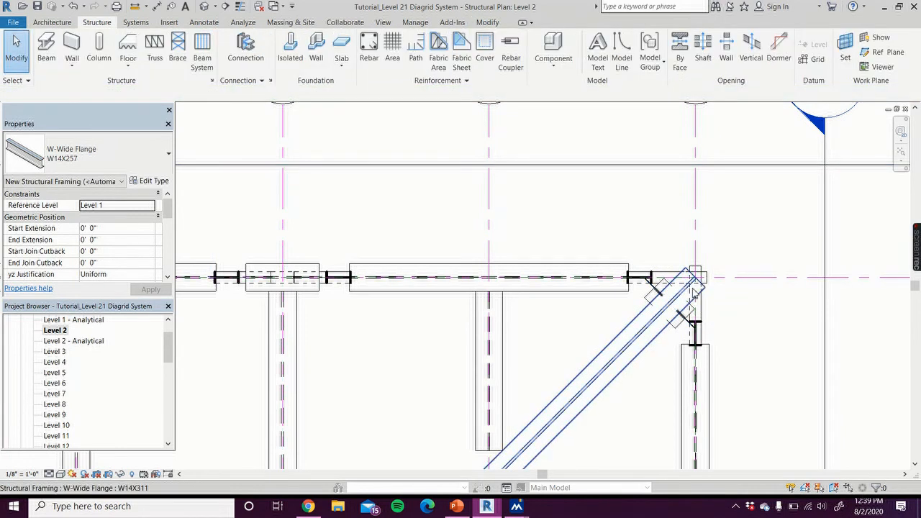
left_click(693, 286)
left_click_drag(694, 279, 670, 304)
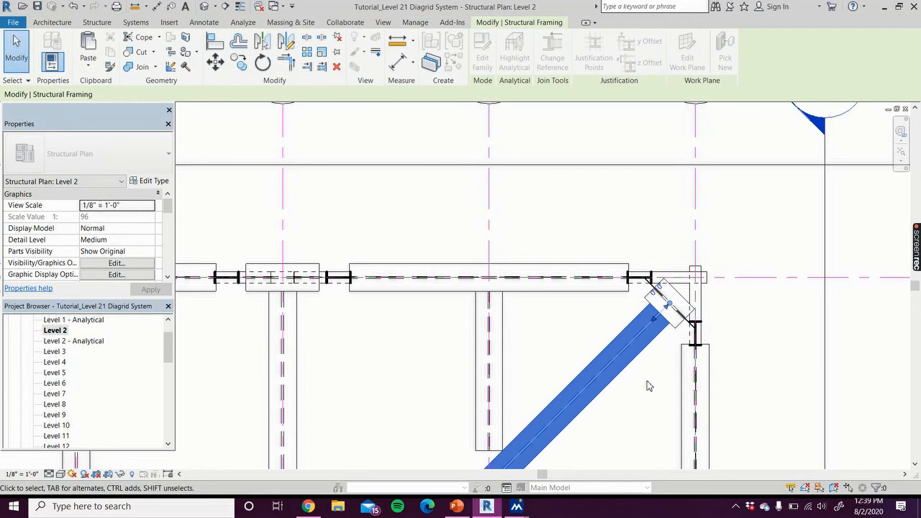
- Shorten the diagonal W14X311 girder at grids 7 and G so its outer end meets the short corner beam
scroll(649, 387, "down", 6)
middle_click_drag(656, 412, 617, 105)
scroll(614, 170, "down", 4)
scroll(617, 234, "down", 4)
middle_click_drag(627, 313, 622, 150)
left_click(600, 338)
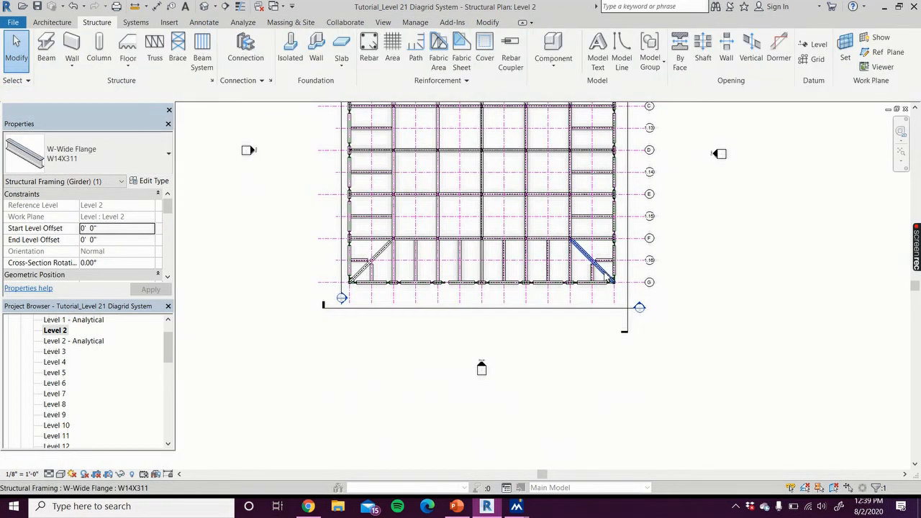
scroll(615, 280, "up", 4)
scroll(662, 287, "up", 2)
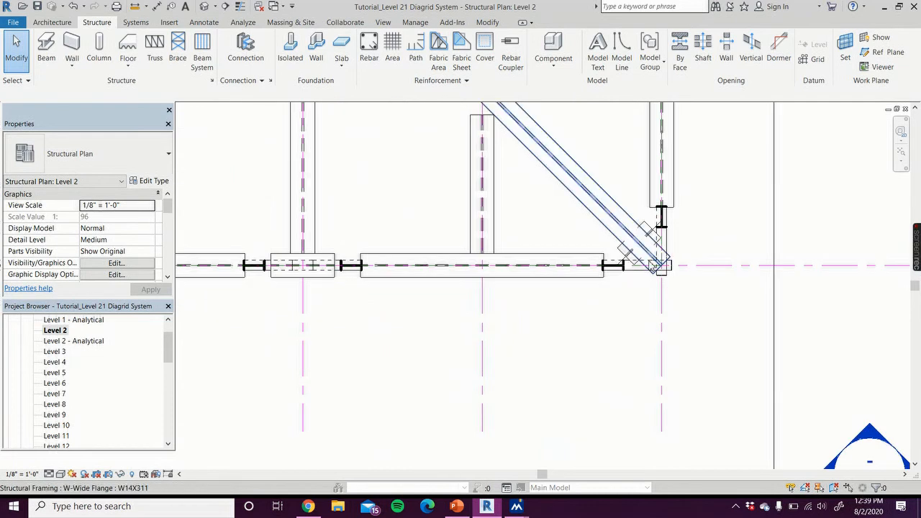
left_click(654, 267)
left_click_drag(661, 265, 641, 243)
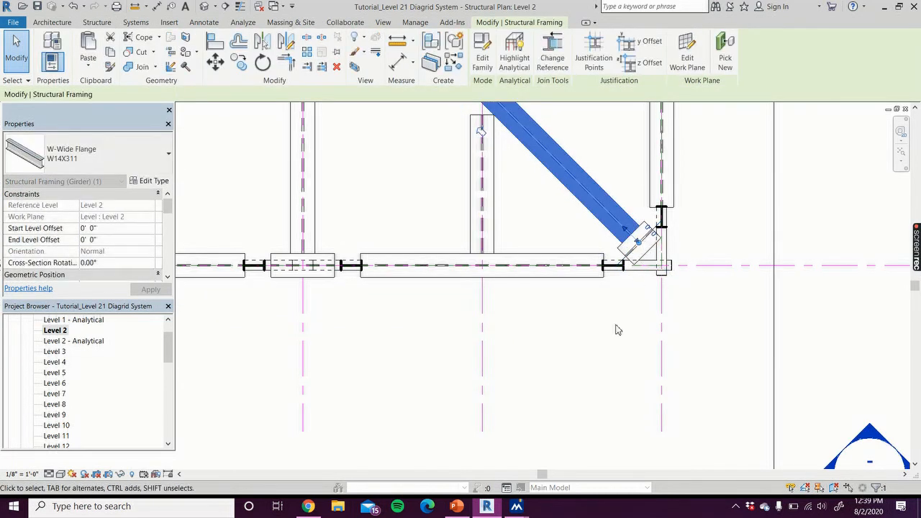
scroll(608, 327, "down", 3)
middle_click_drag(662, 364, 827, 357)
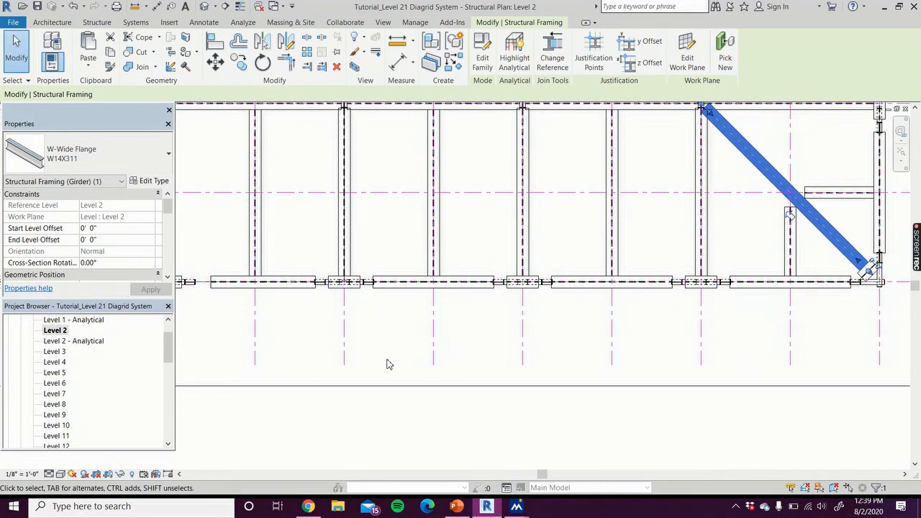
- Shorten the diagonal W14X311 girder at grids 1 and G so its outer end snaps to the short corner beam
middle_click_drag(387, 365, 703, 372)
middle_click_drag(296, 358, 490, 367)
scroll(288, 292, "up", 5)
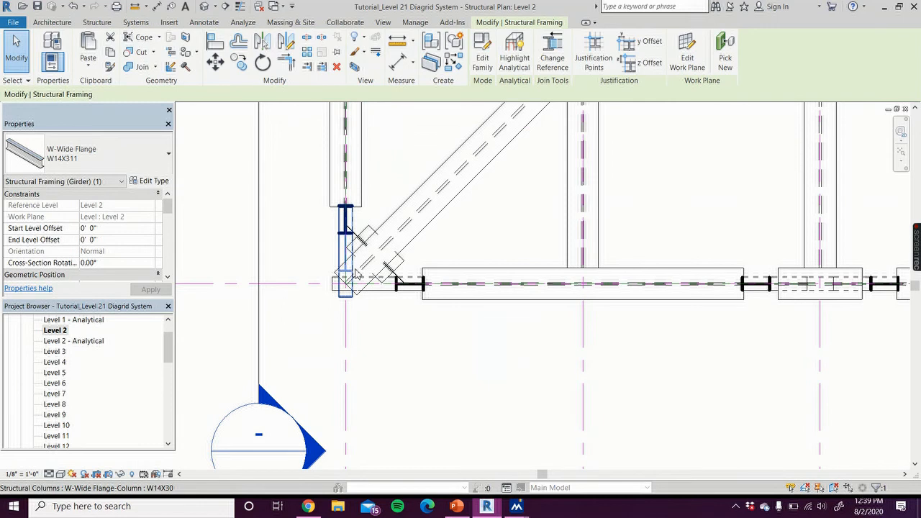
left_click(415, 199)
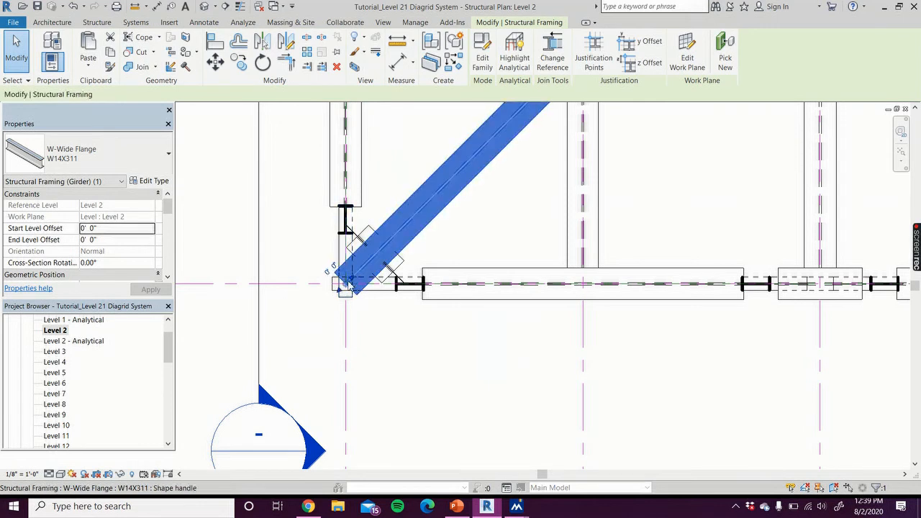
left_click_drag(348, 283, 376, 253)
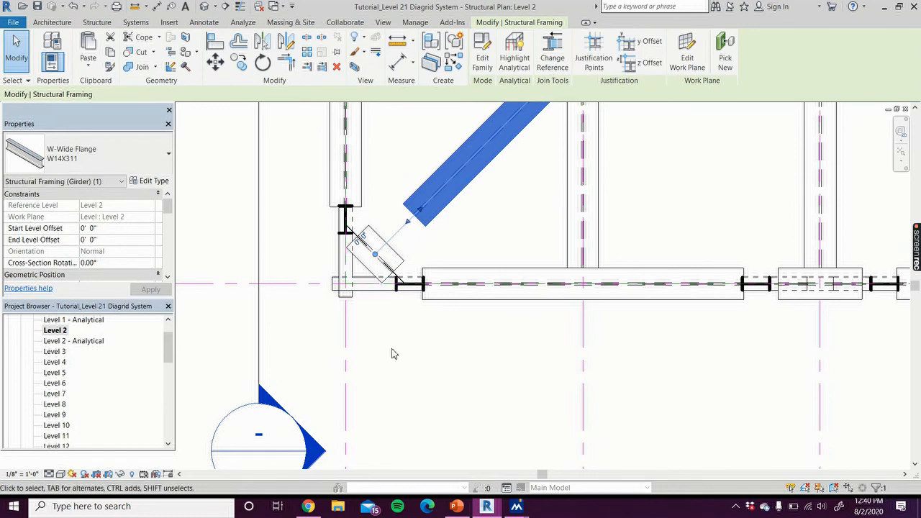
left_click(423, 340)
- Stretch the steel profile of the diagonal girder at grids 1 and G to close the gap to the short corner beam
scroll(426, 340, "down", 1)
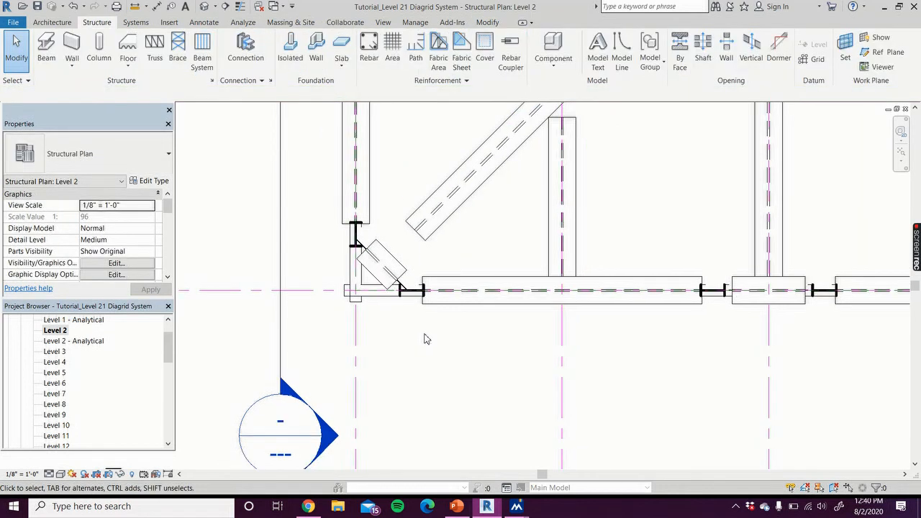
middle_click_drag(425, 339, 432, 365)
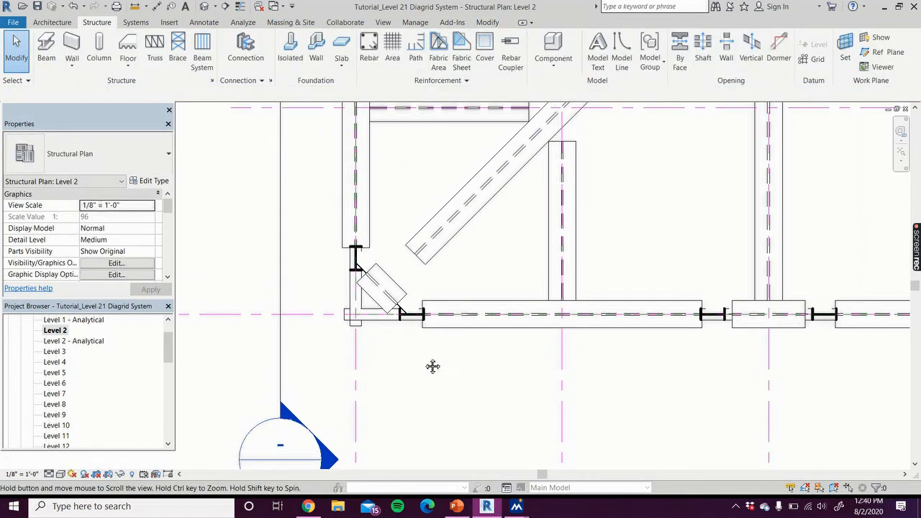
left_click(416, 258)
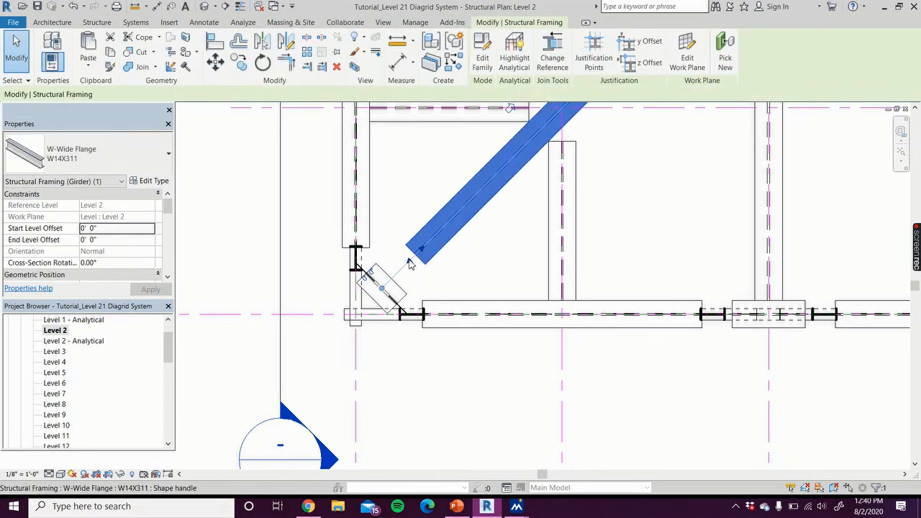
left_click_drag(409, 264, 395, 281)
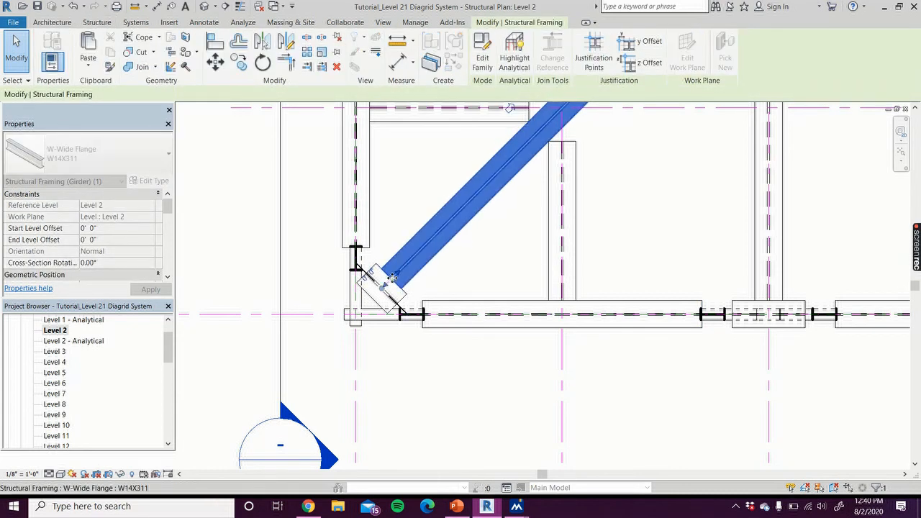
left_click(425, 403)
scroll(432, 404, "down", 8)
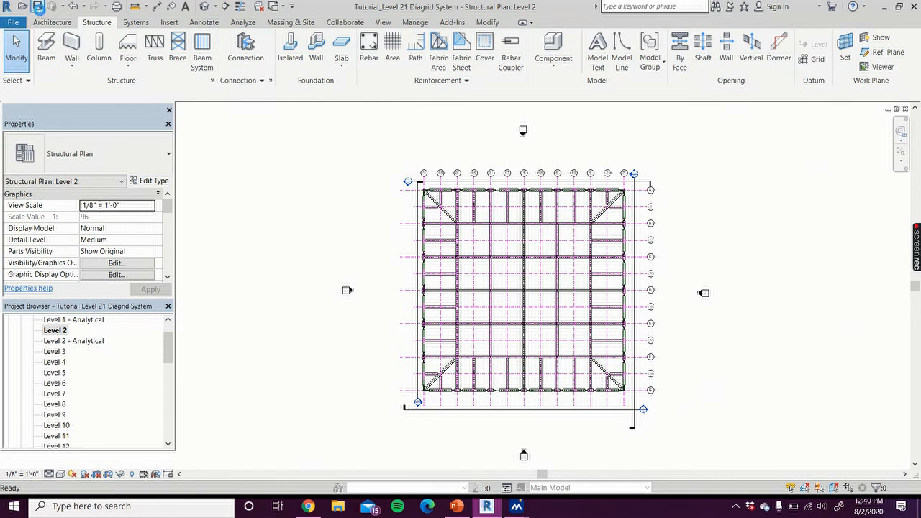
- Open the {3D} view, turn it to a corner isometric and examine the floor framing at the lower levels
scroll(143, 368, "down", 6)
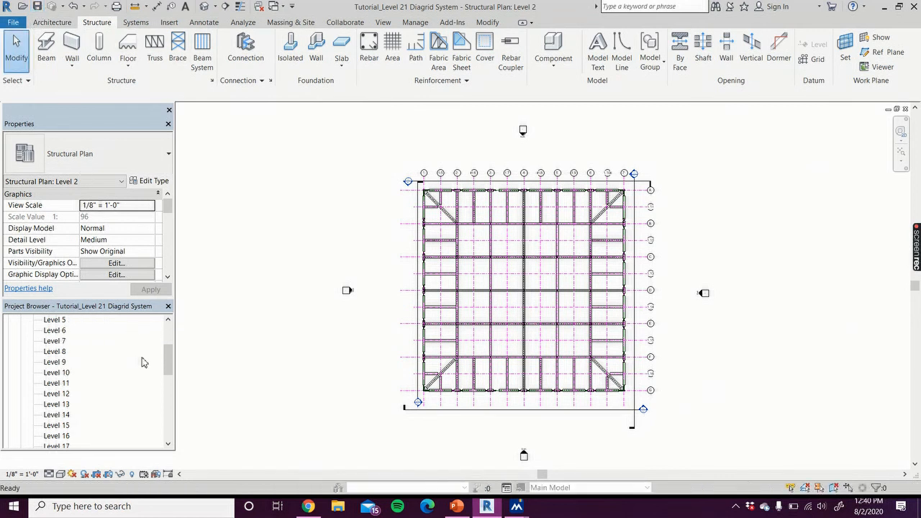
scroll(142, 369, "down", 2)
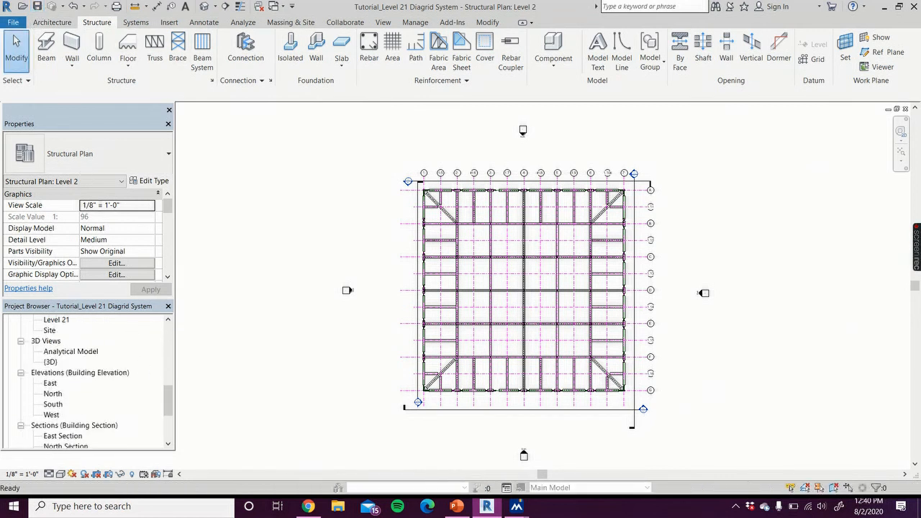
double_click(51, 362)
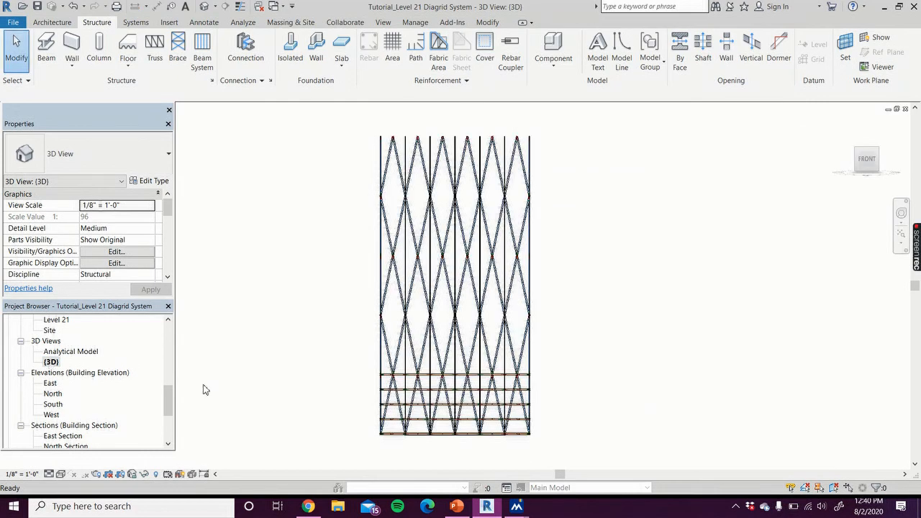
left_click(879, 150)
scroll(460, 462, "up", 3)
scroll(446, 462, "up", 5)
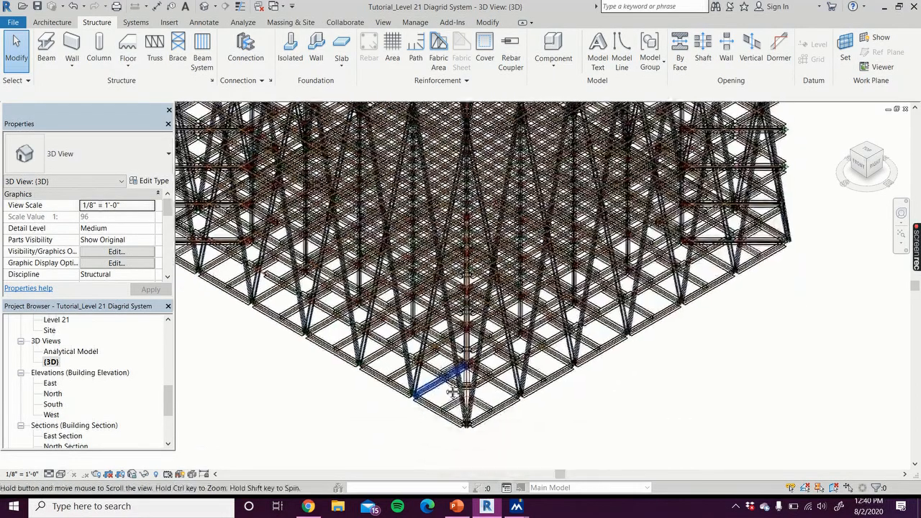
scroll(429, 388, "up", 2)
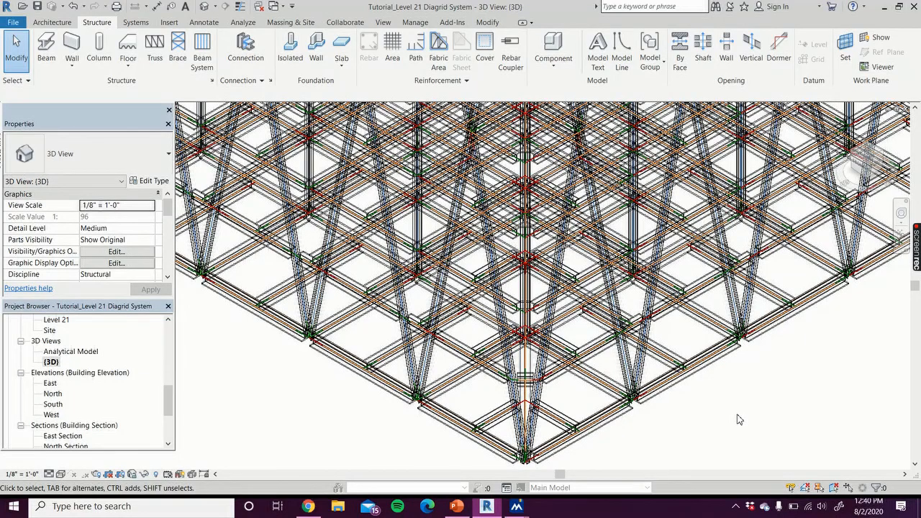
scroll(737, 420, "down", 6)
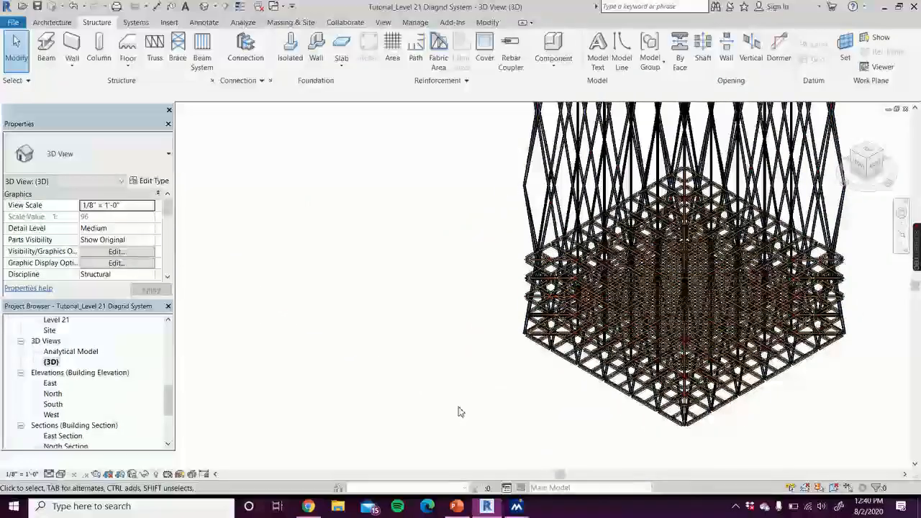
scroll(97, 396, "up", 3)
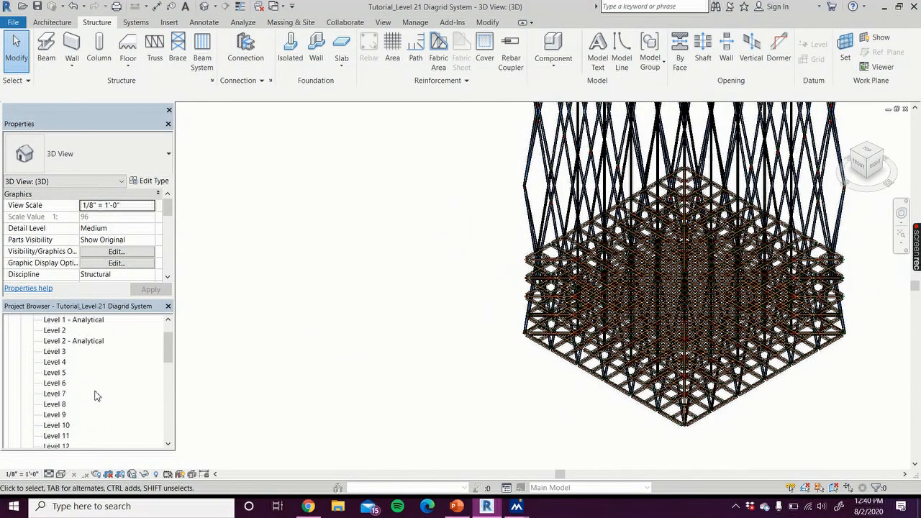